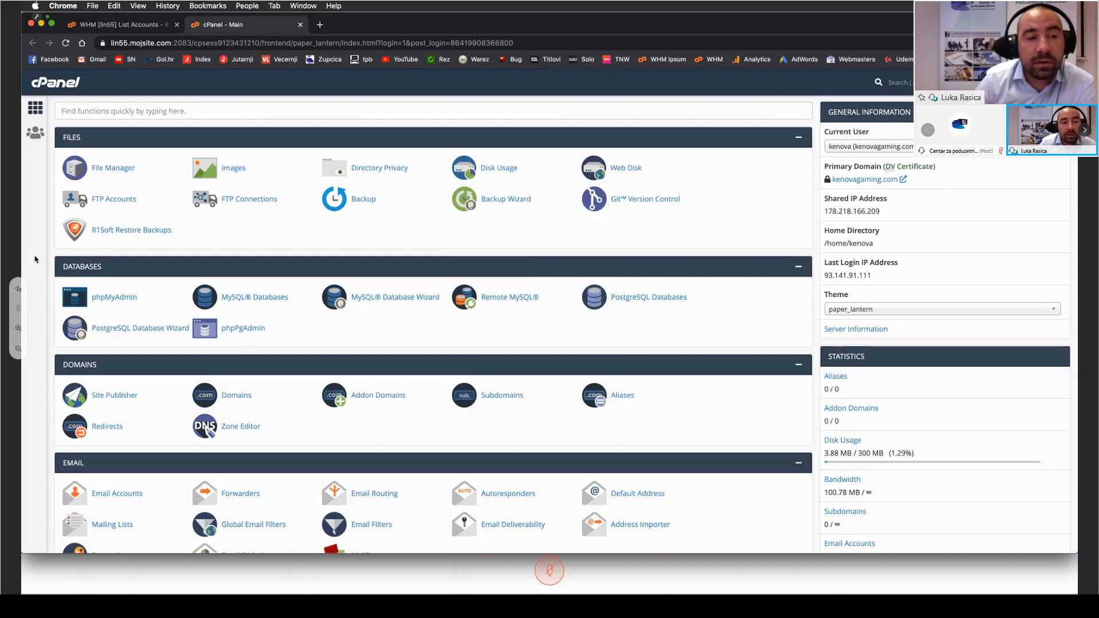
# Step: Look over the hosting control panel's Files, Databases, Domains, Email, Metrics and Security sections
pyautogui.scroll(-1, 36, 259)
pyautogui.scroll(-3, 35, 259)
pyautogui.scroll(-3, 34, 259)
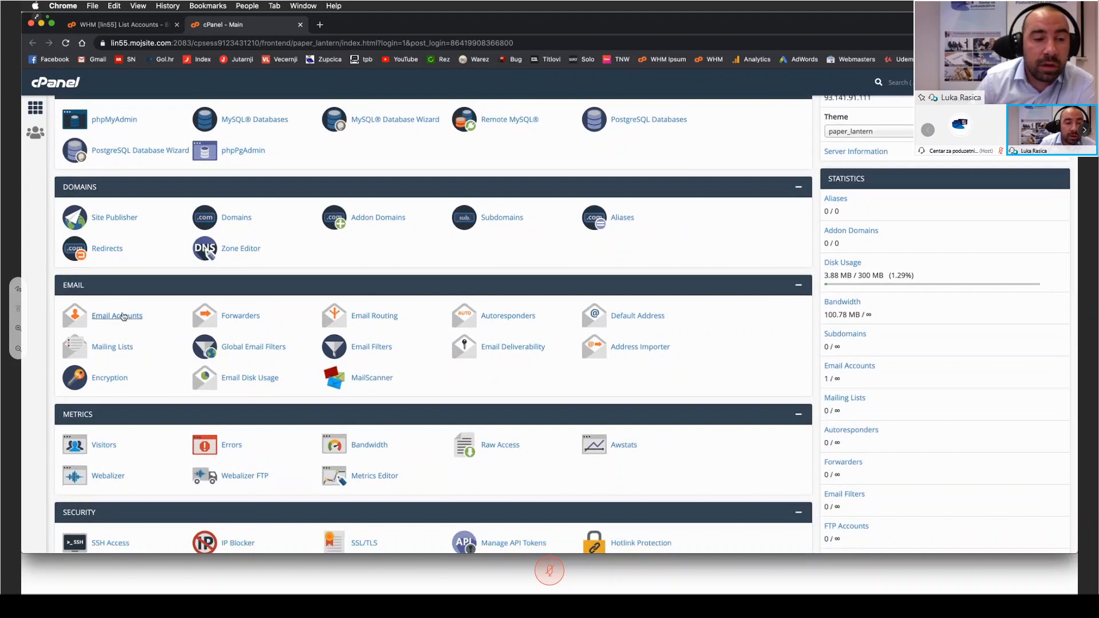
pyautogui.scroll(-1, 123, 317)
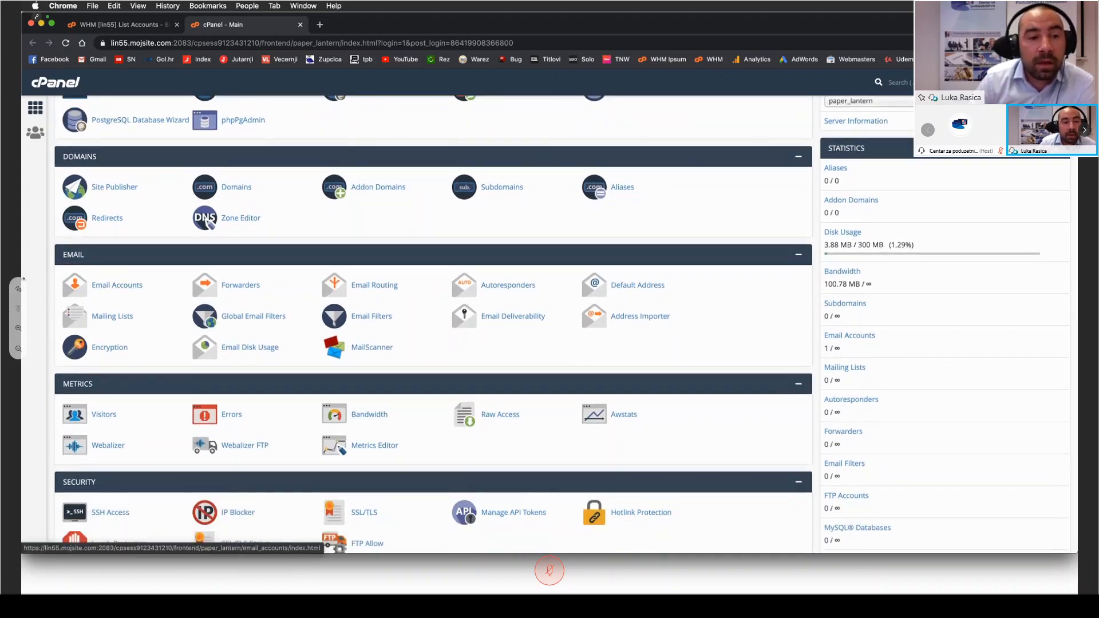
pyautogui.scroll(-4, 40, 260)
pyautogui.scroll(2, 40, 259)
pyautogui.scroll(-7, 40, 260)
pyautogui.scroll(7, 40, 260)
pyautogui.scroll(1, 40, 258)
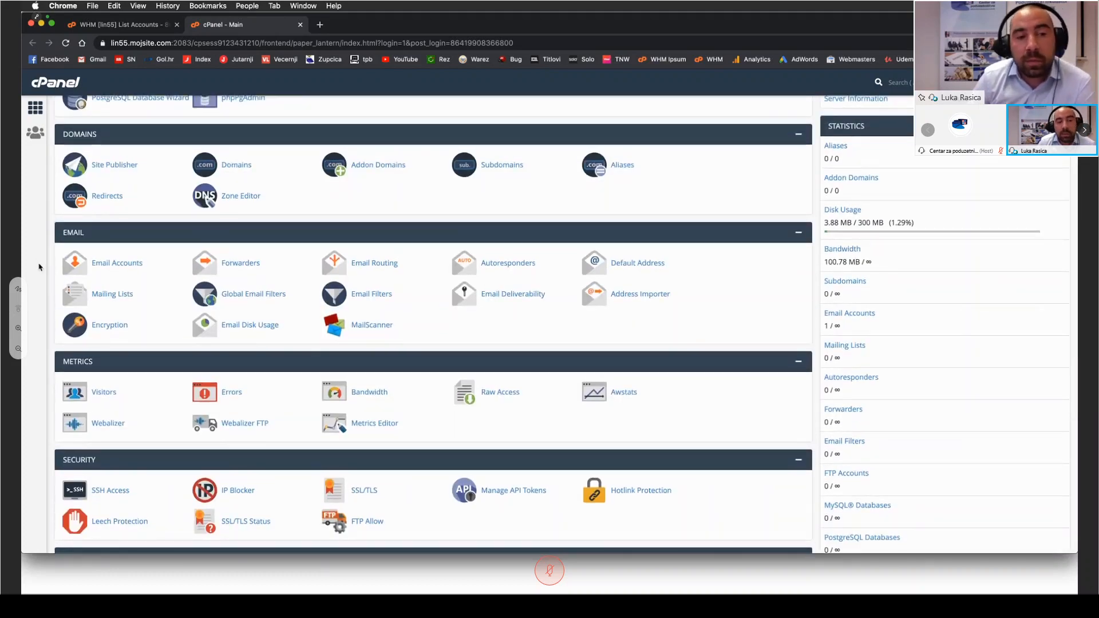
pyautogui.scroll(5, 38, 266)
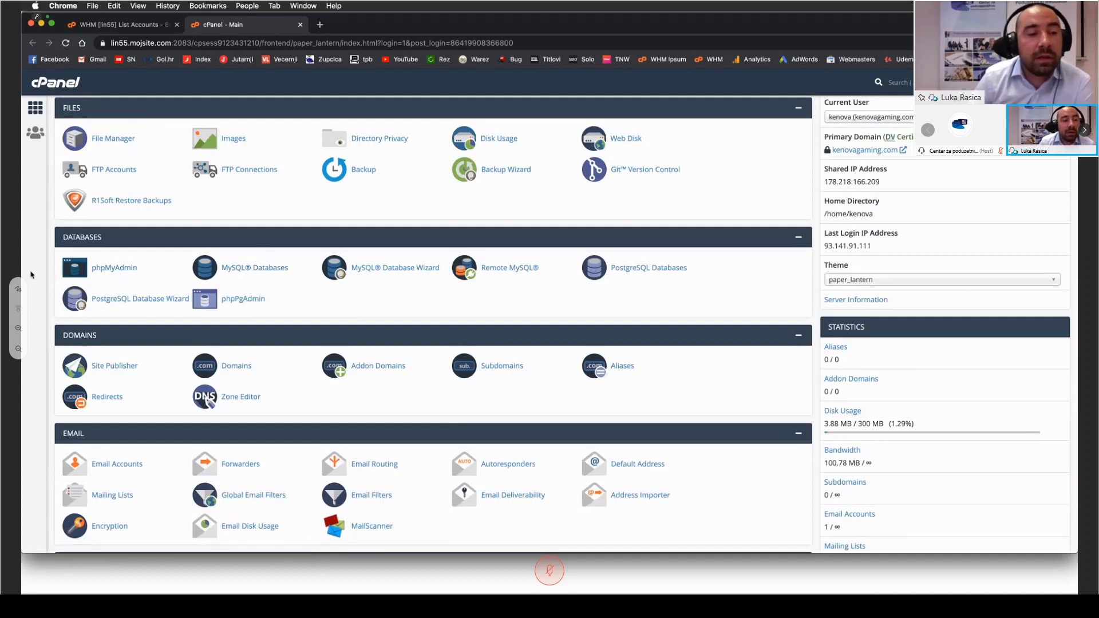
pyautogui.scroll(1, 35, 274)
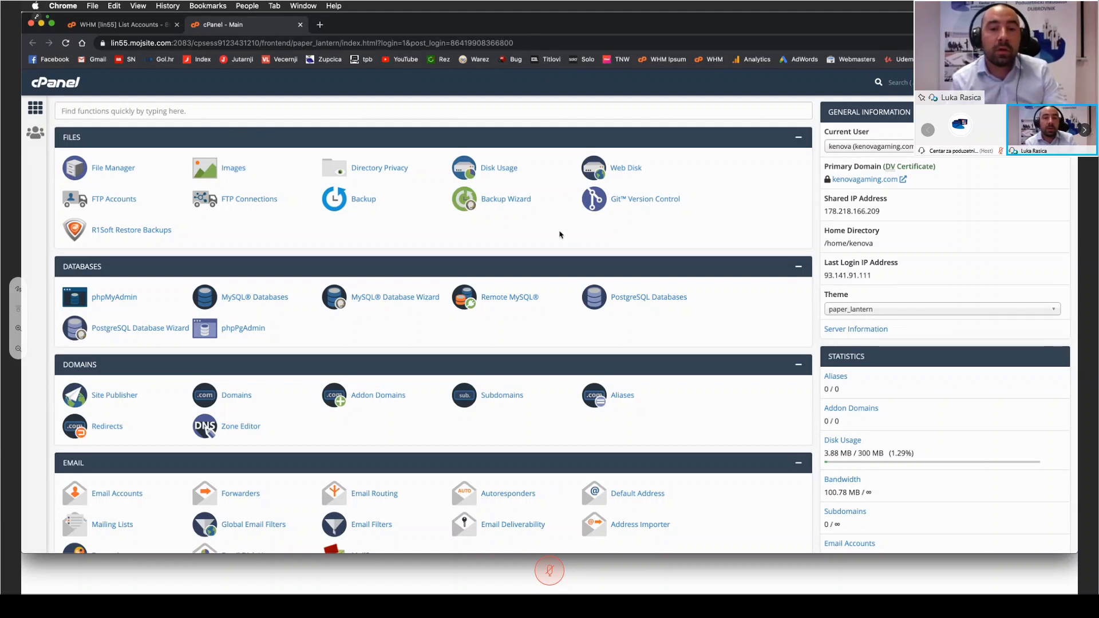
# Step: Open the WordPress application page from the featured web applications of the hosting account
pyautogui.scroll(-3, 555, 235)
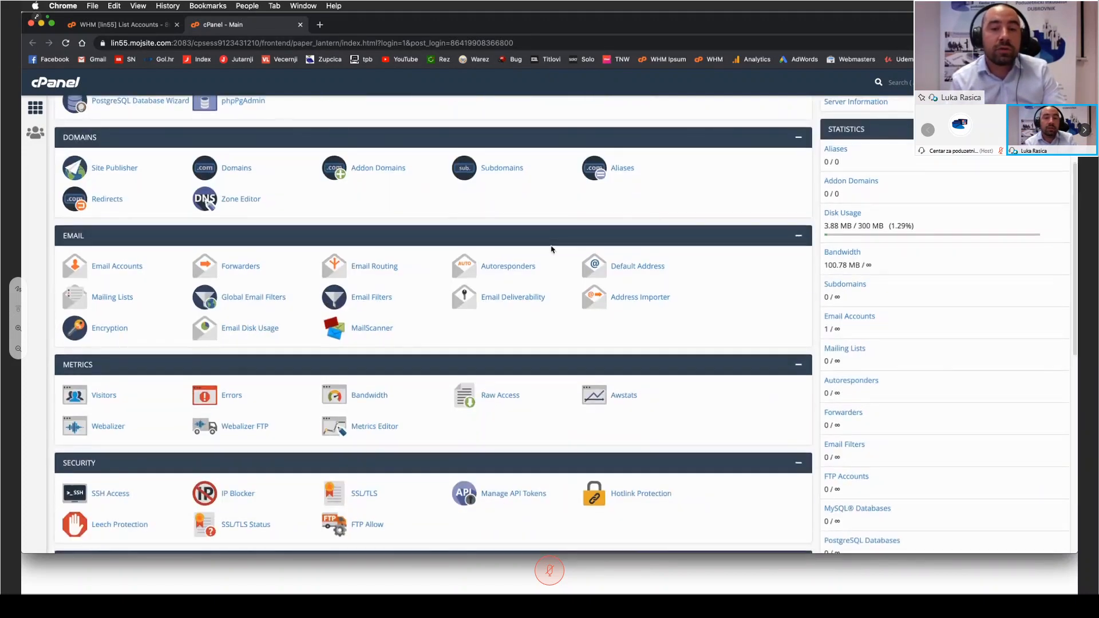
pyautogui.scroll(1, 552, 260)
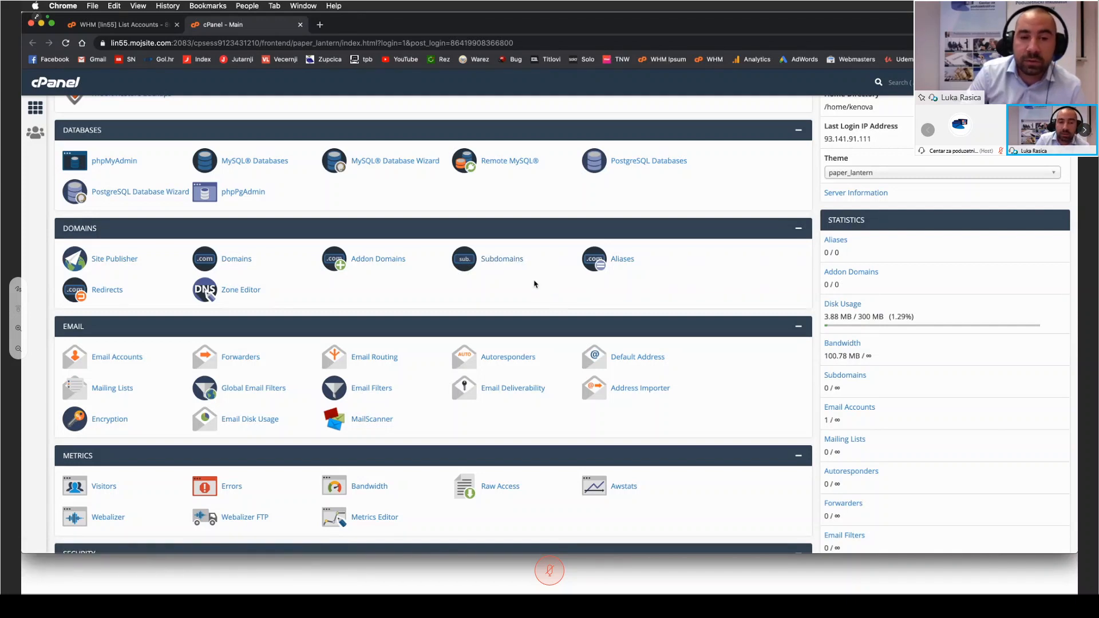
pyautogui.scroll(-5, 535, 284)
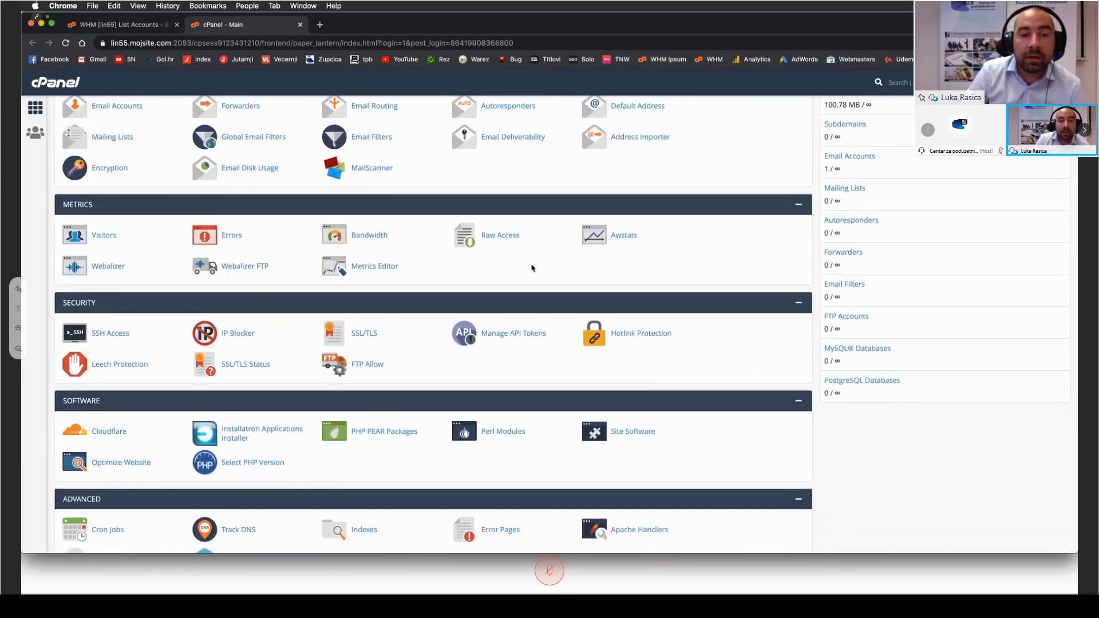
pyautogui.scroll(-3, 532, 268)
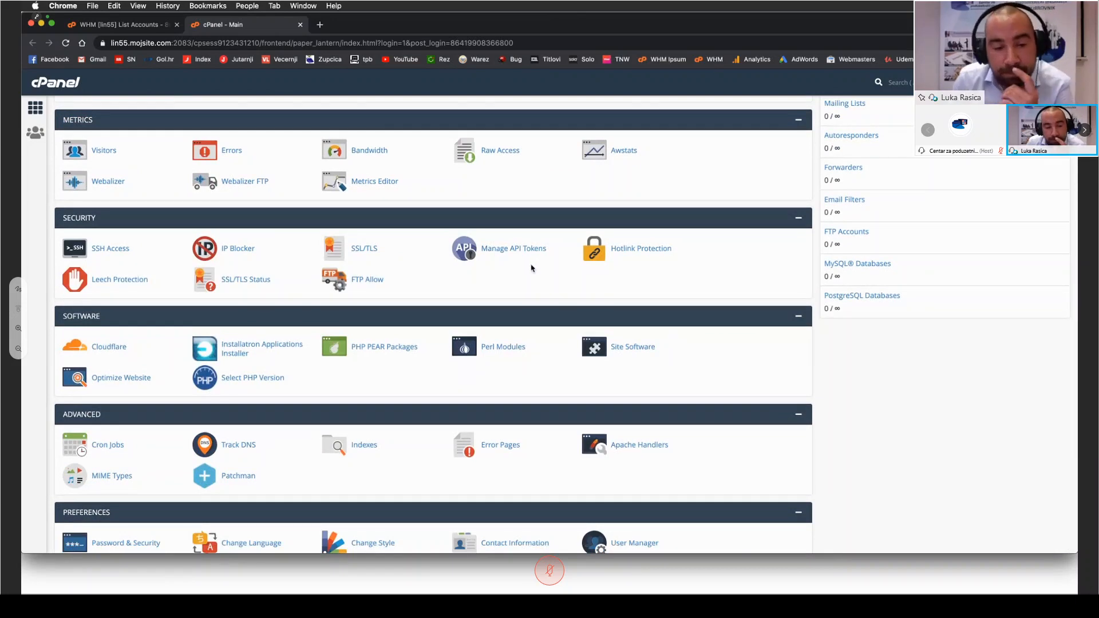
pyautogui.scroll(-1, 531, 268)
pyautogui.scroll(-3, 531, 268)
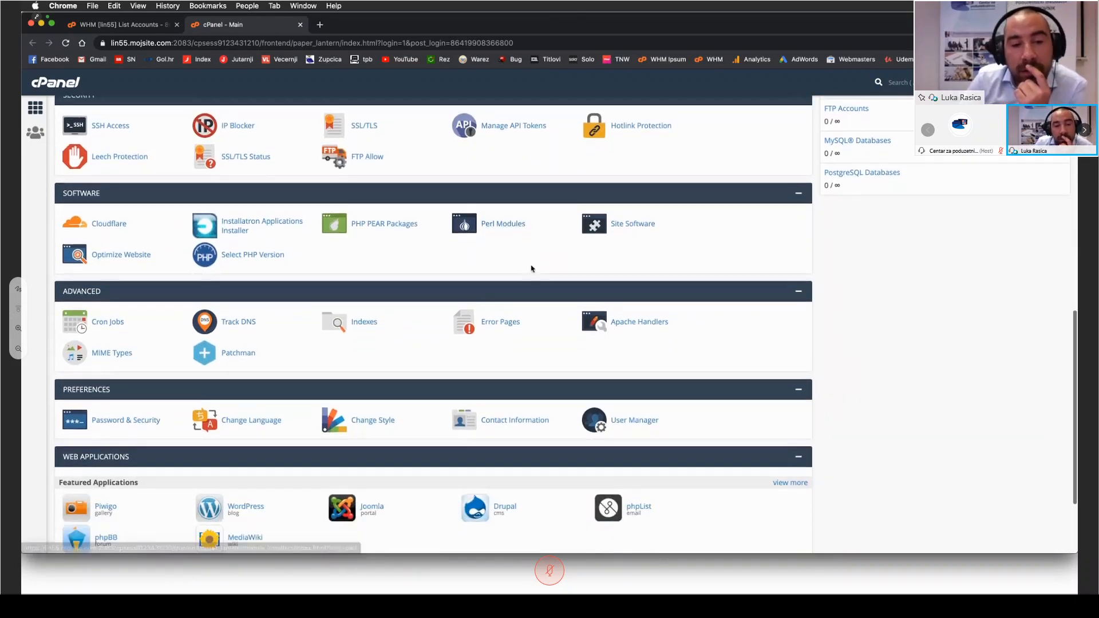
pyautogui.scroll(-2, 532, 265)
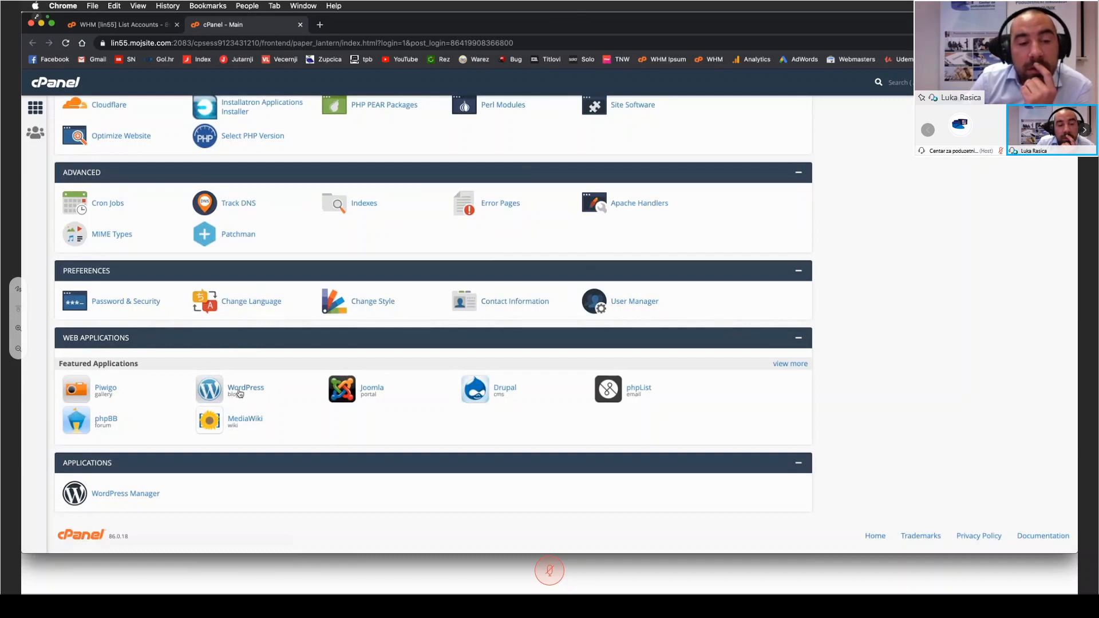
pyautogui.click(240, 392)
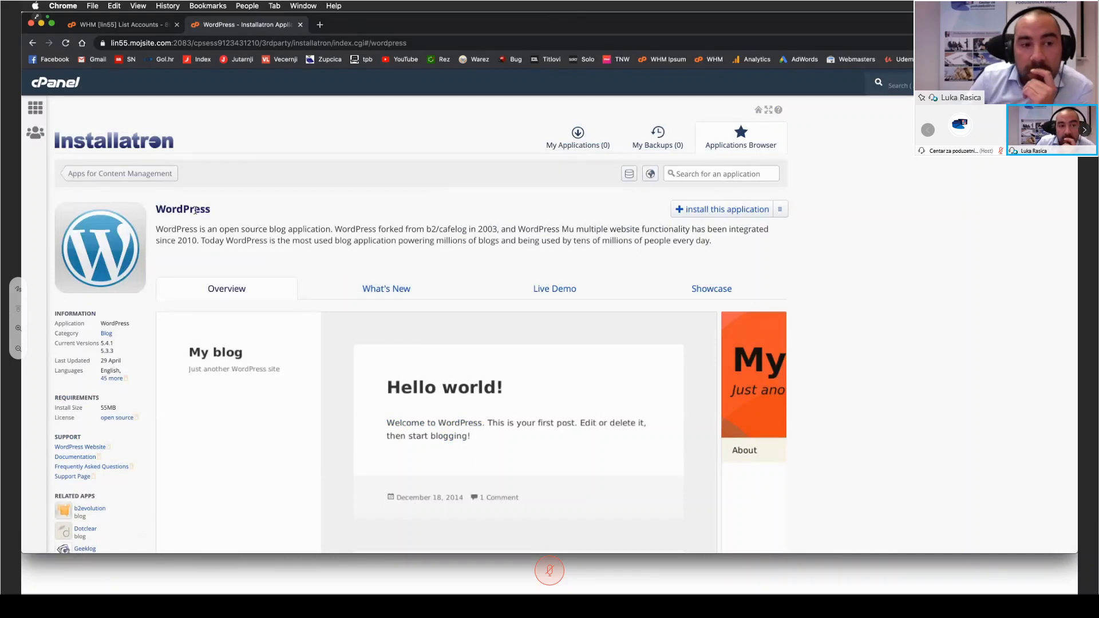
# Step: Read the WordPress description and start a new installation of the application
pyautogui.moveTo(157, 229); pyautogui.dragTo(367, 231)
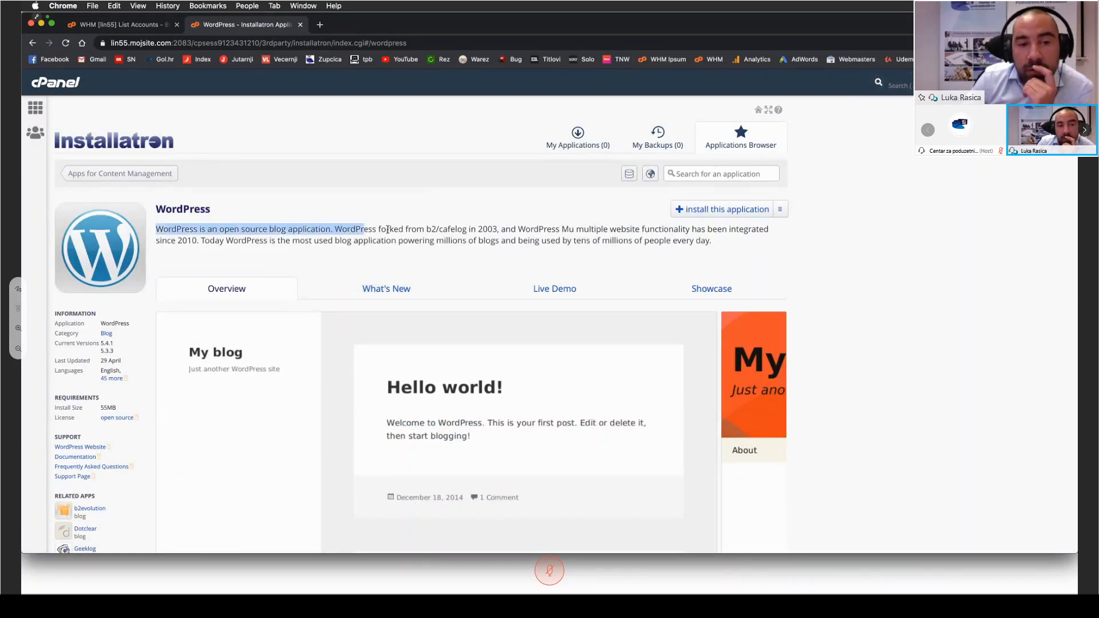
pyautogui.click(412, 233)
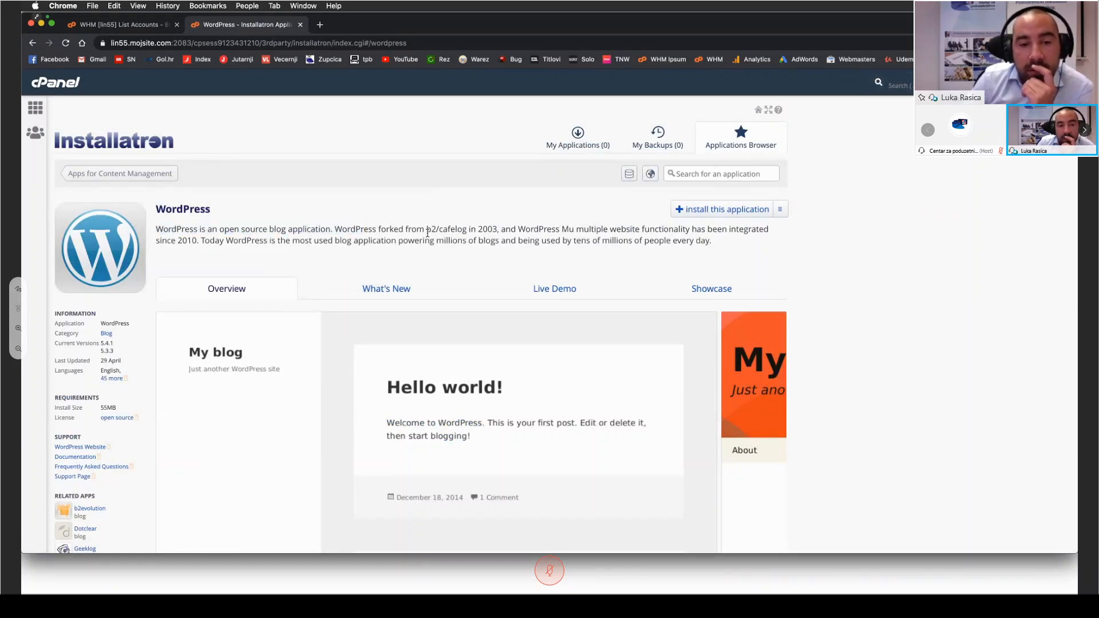
pyautogui.click(725, 213)
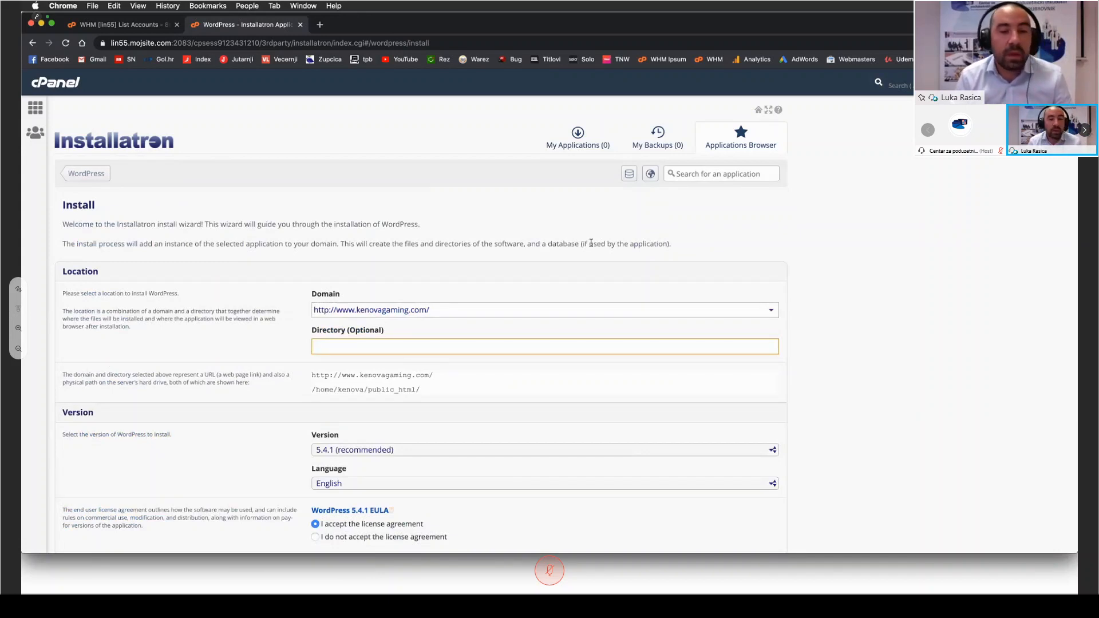
# Step: Review the WordPress install form's location, version, language, license, automatic update, administrator and security settings
pyautogui.scroll(-1, 855, 266)
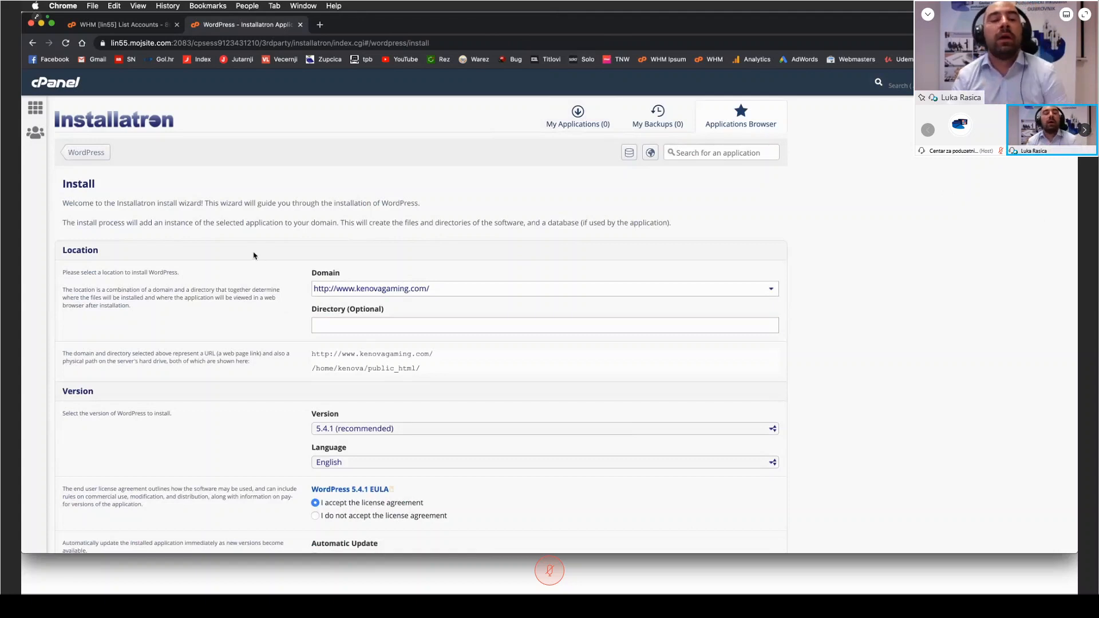
pyautogui.scroll(-2, 229, 256)
pyautogui.scroll(-3, 229, 256)
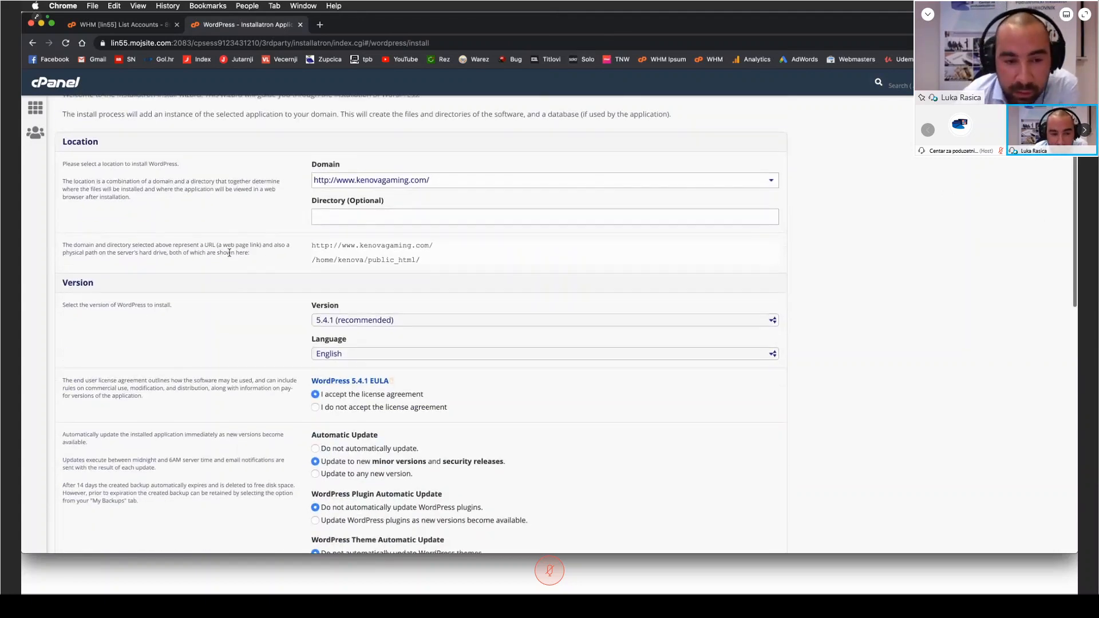
pyautogui.scroll(4, 229, 256)
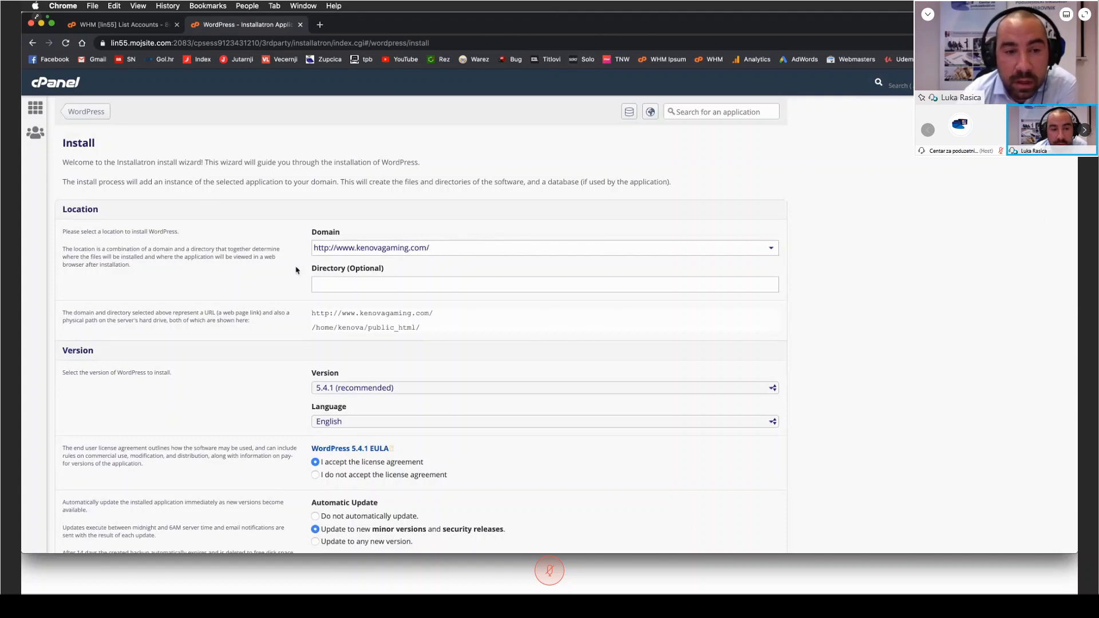
pyautogui.scroll(-5, 296, 270)
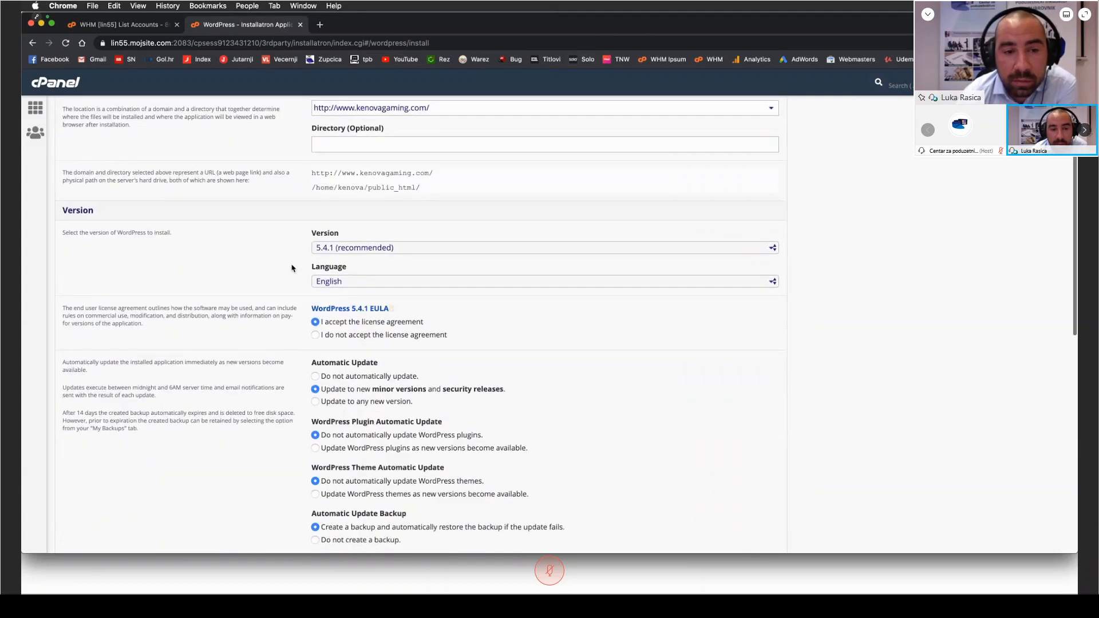
pyautogui.scroll(-1, 292, 266)
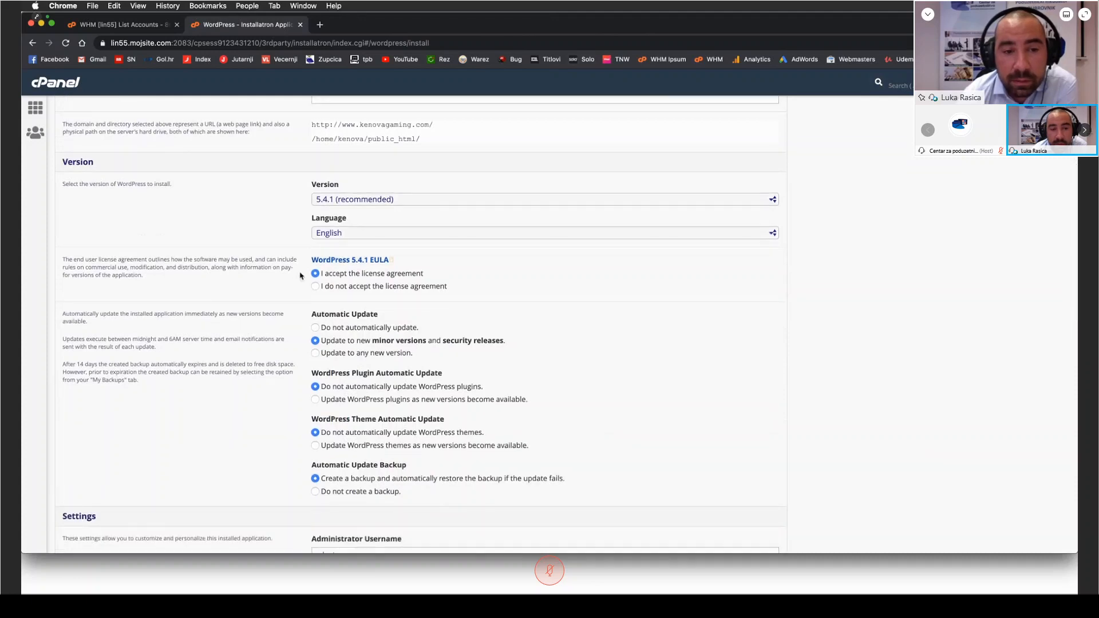
pyautogui.scroll(-2, 302, 266)
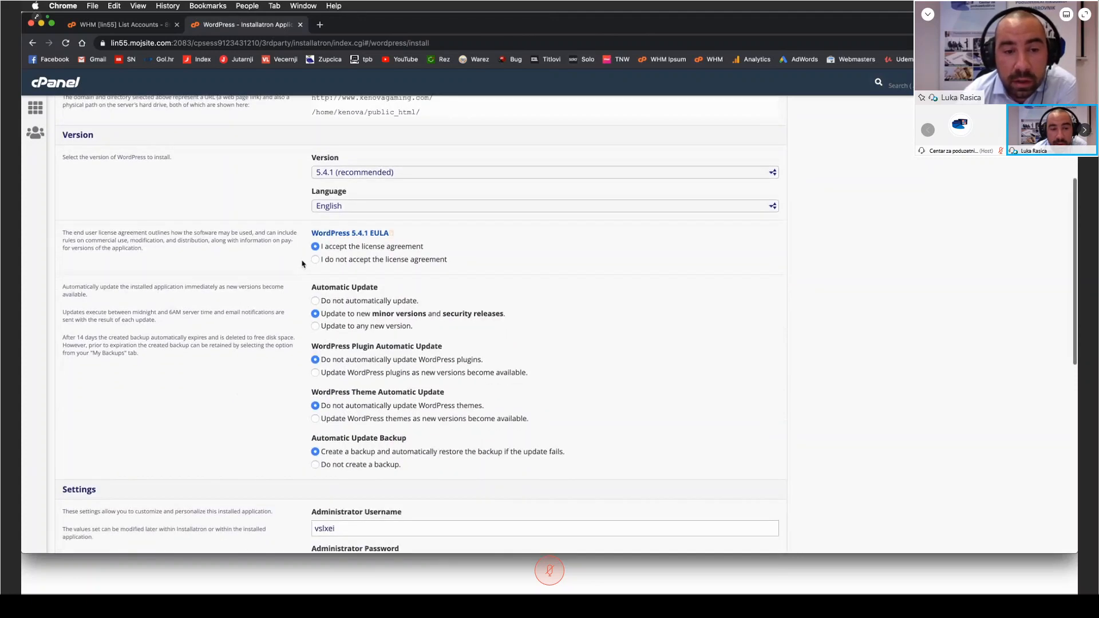
pyautogui.scroll(-1, 297, 280)
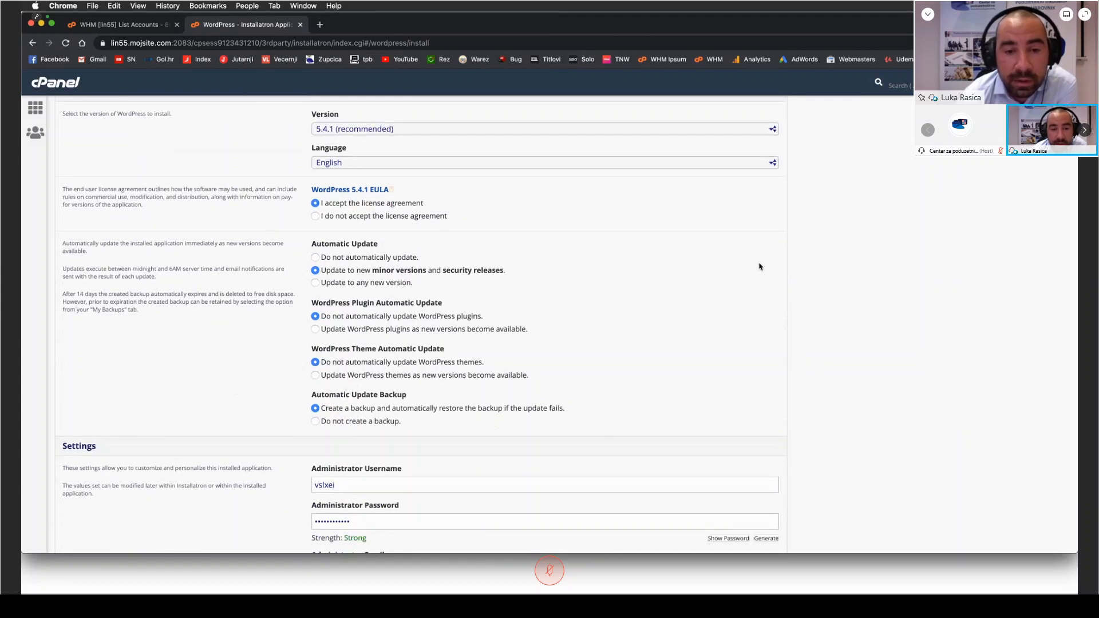
pyautogui.scroll(-1, 808, 269)
pyautogui.scroll(-5, 808, 269)
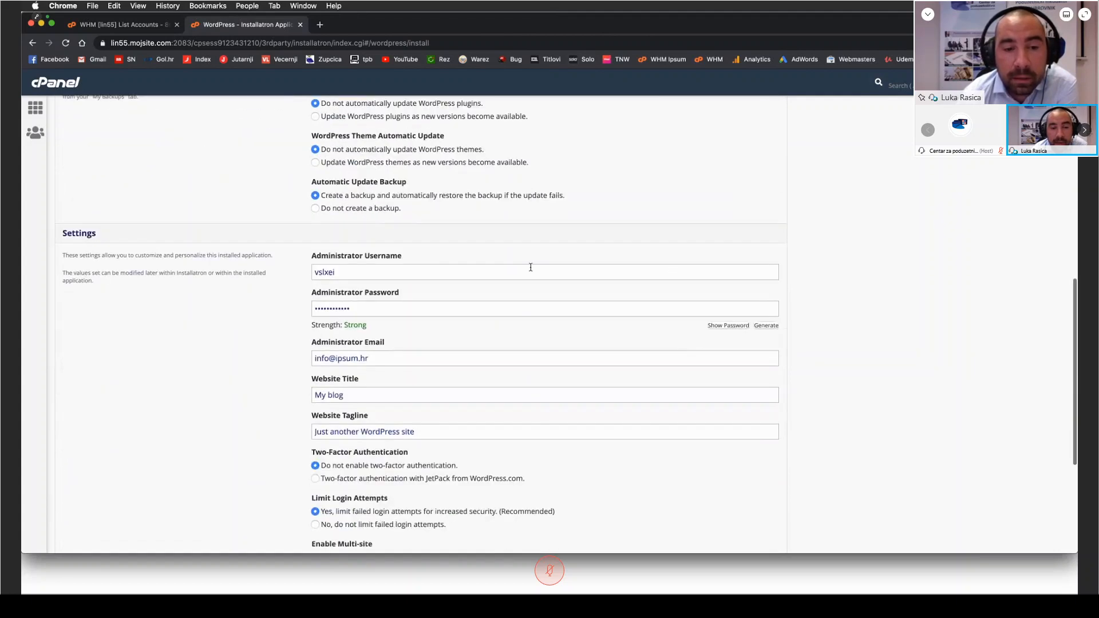
pyautogui.scroll(-1, 478, 243)
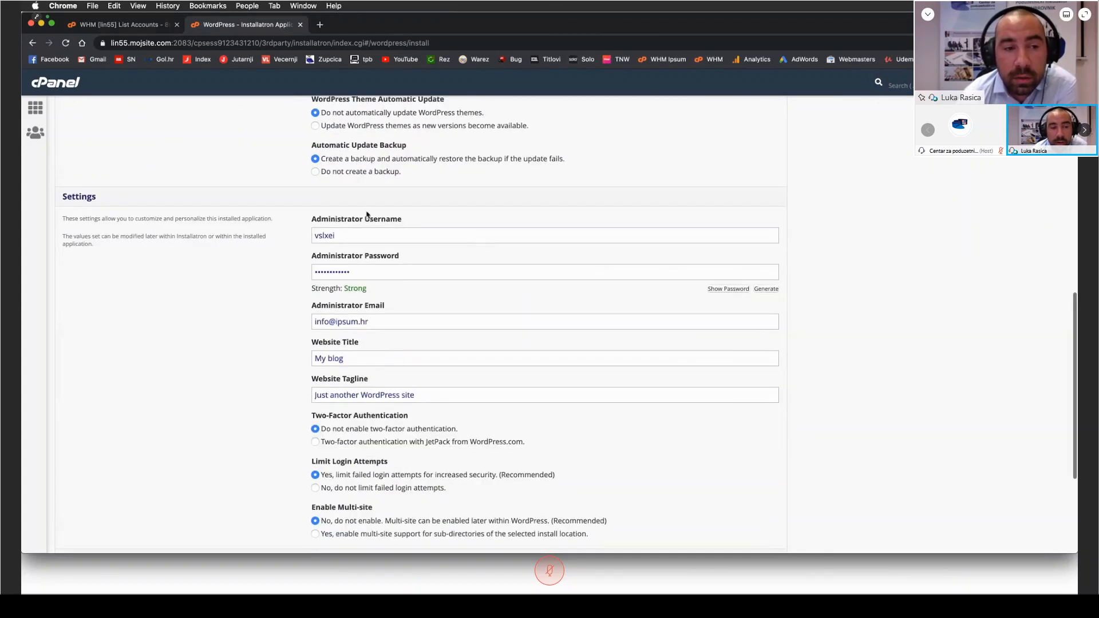
pyautogui.scroll(-2, 252, 287)
pyautogui.scroll(-1, 258, 282)
pyautogui.scroll(1, 259, 283)
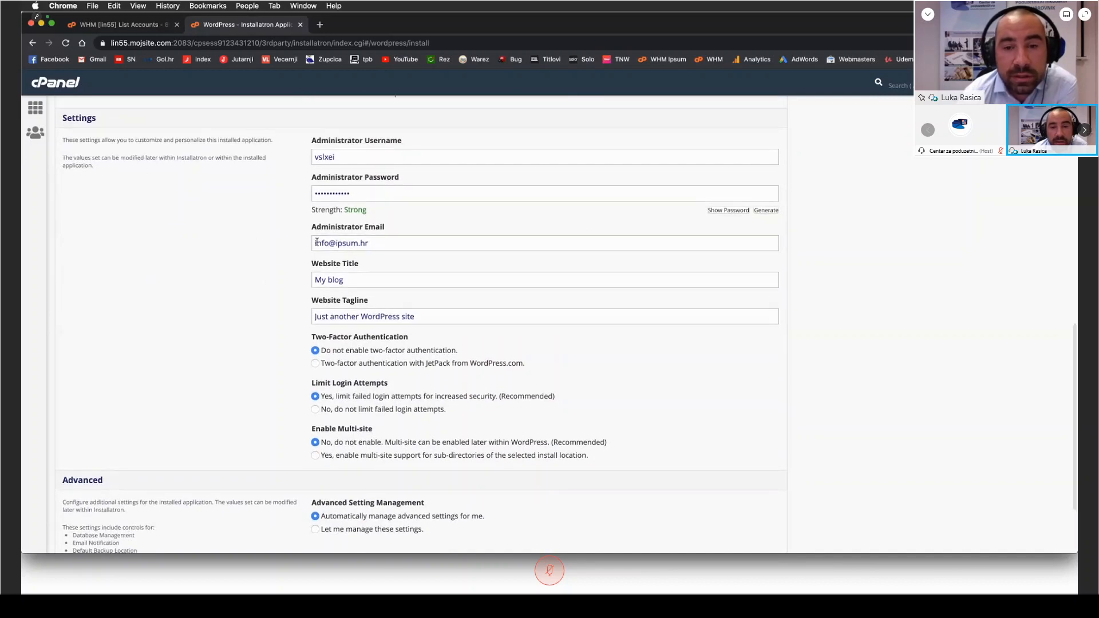
# Step: Reveal the generated administrator password, hide it again and check the administrator email field
pyautogui.click(729, 211)
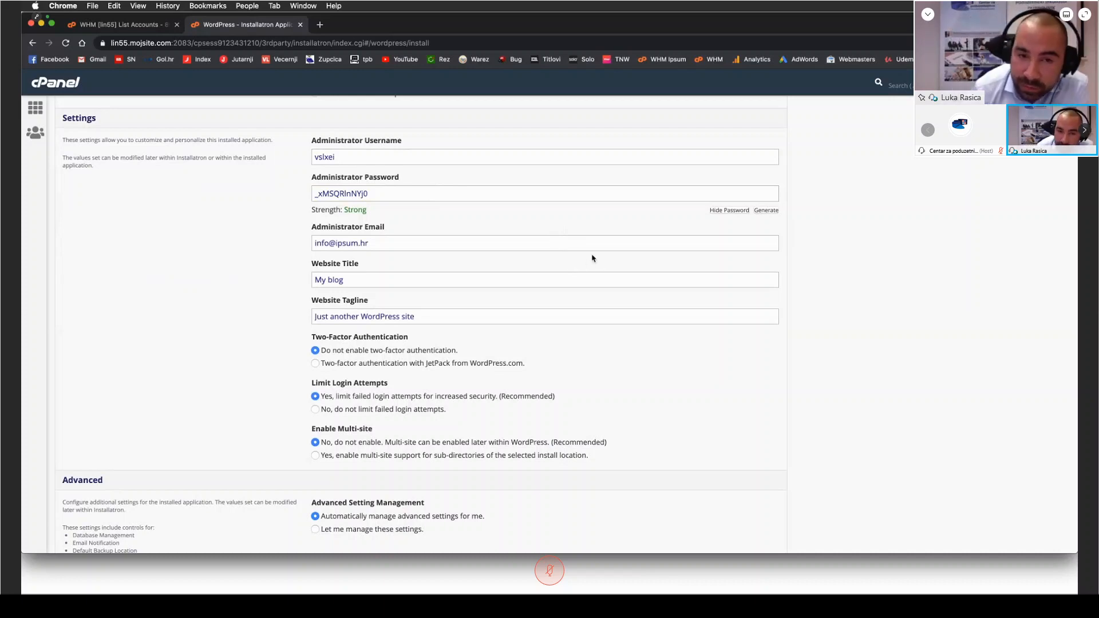
pyautogui.click(729, 210)
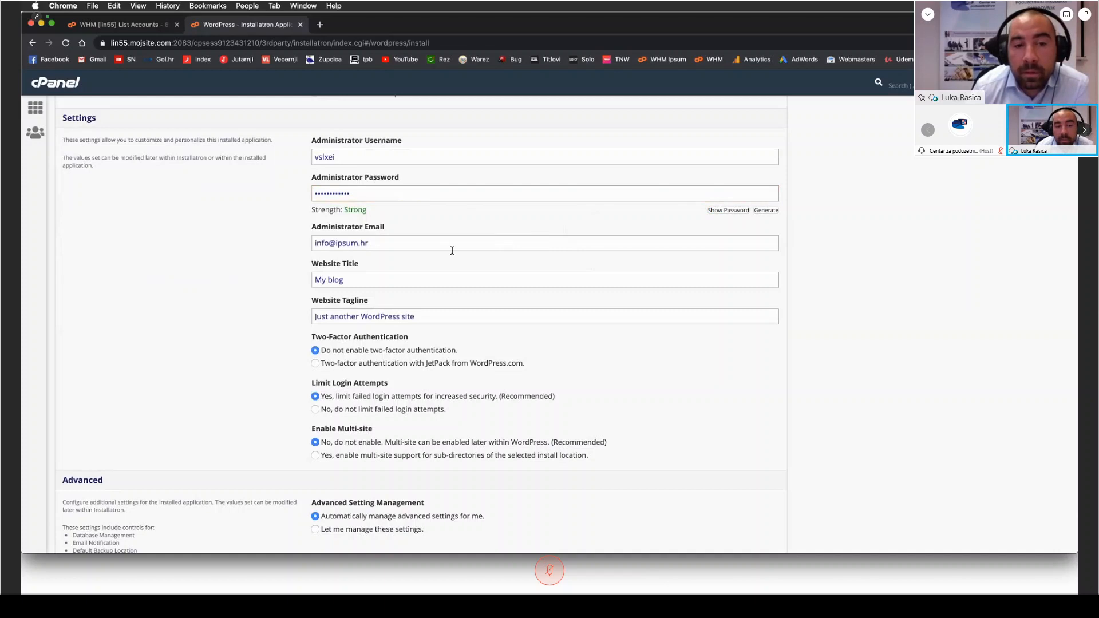
pyautogui.moveTo(393, 228); pyautogui.dragTo(297, 238)
pyautogui.click(283, 243)
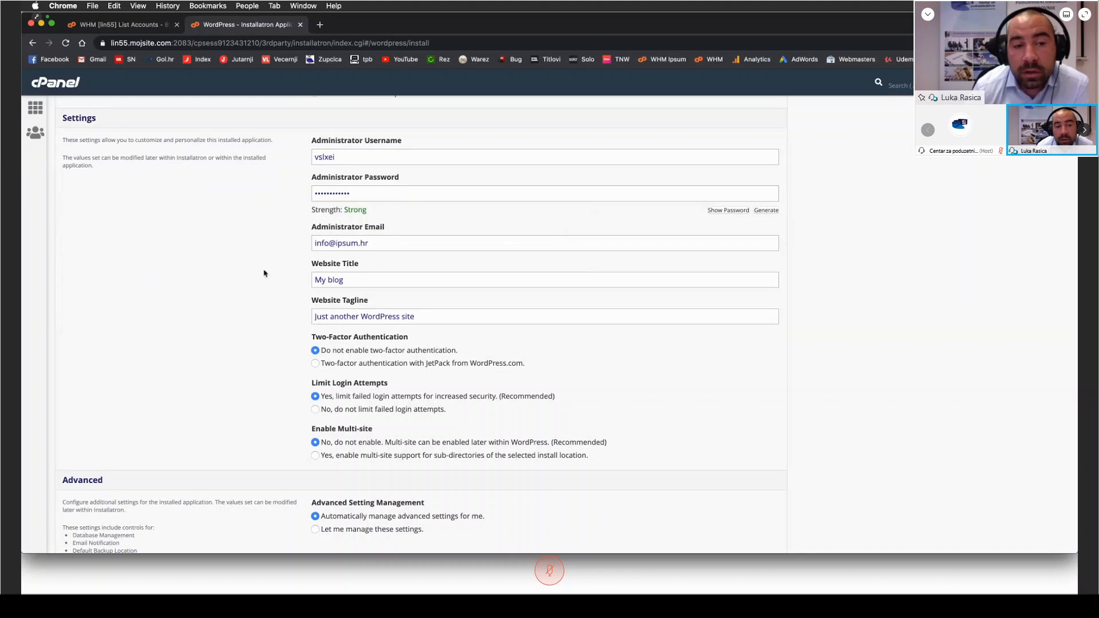
# Step: Replace the default website title with "Kenova Gaming"
pyautogui.moveTo(347, 280); pyautogui.dragTo(303, 282)
pyautogui.write('Kenova Gaming')
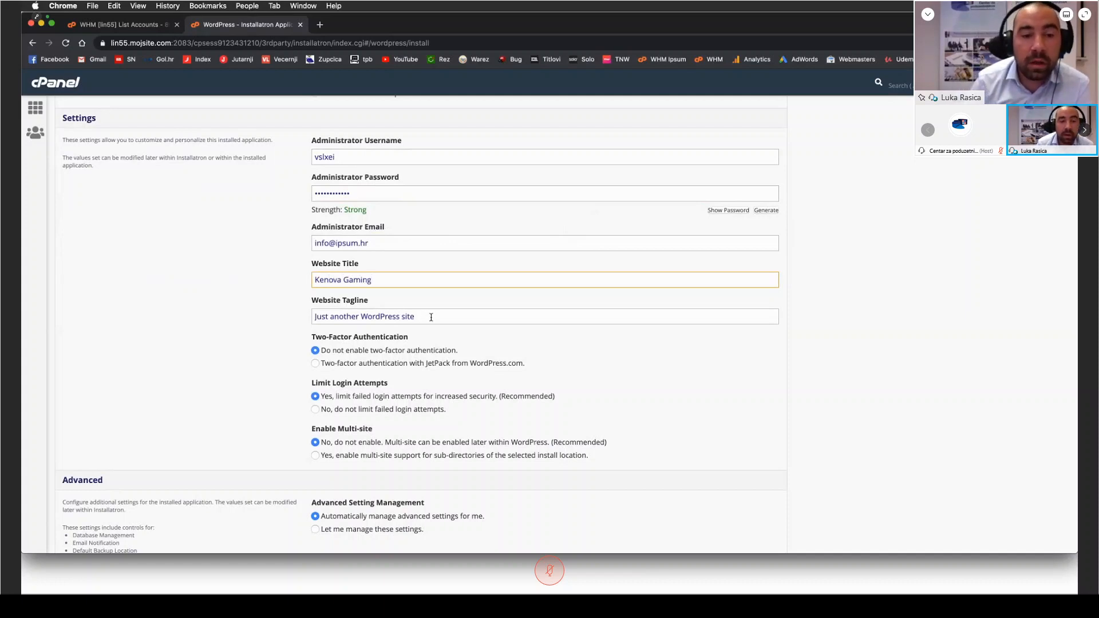
# Step: Replace the default website tagline with "Gaming Community"
pyautogui.press('Tab')
pyautogui.write('G')
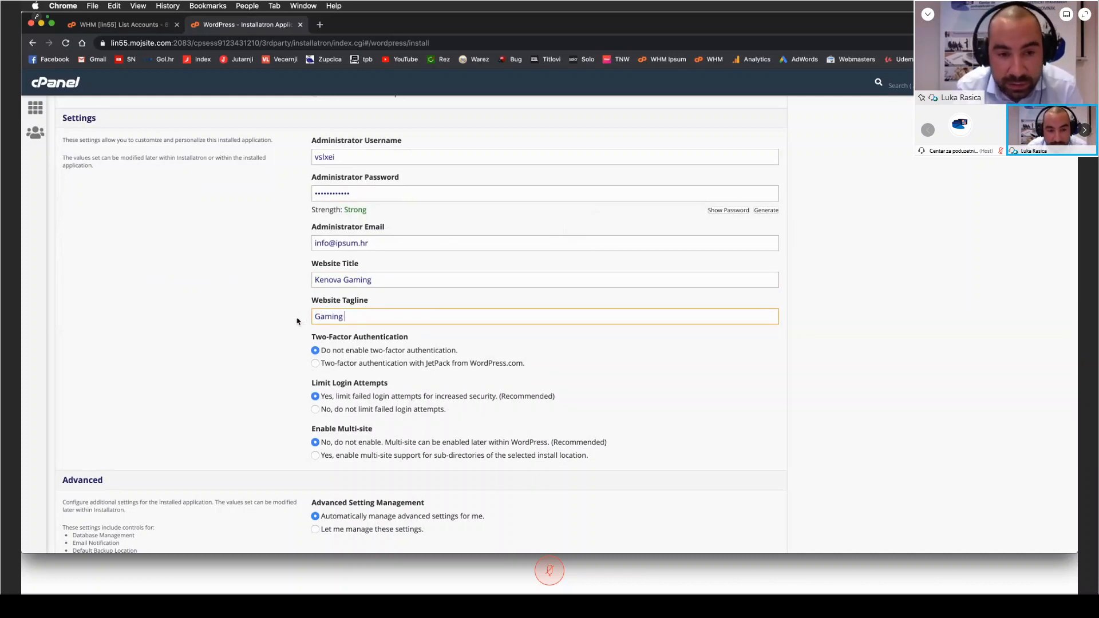
pyautogui.click(313, 290)
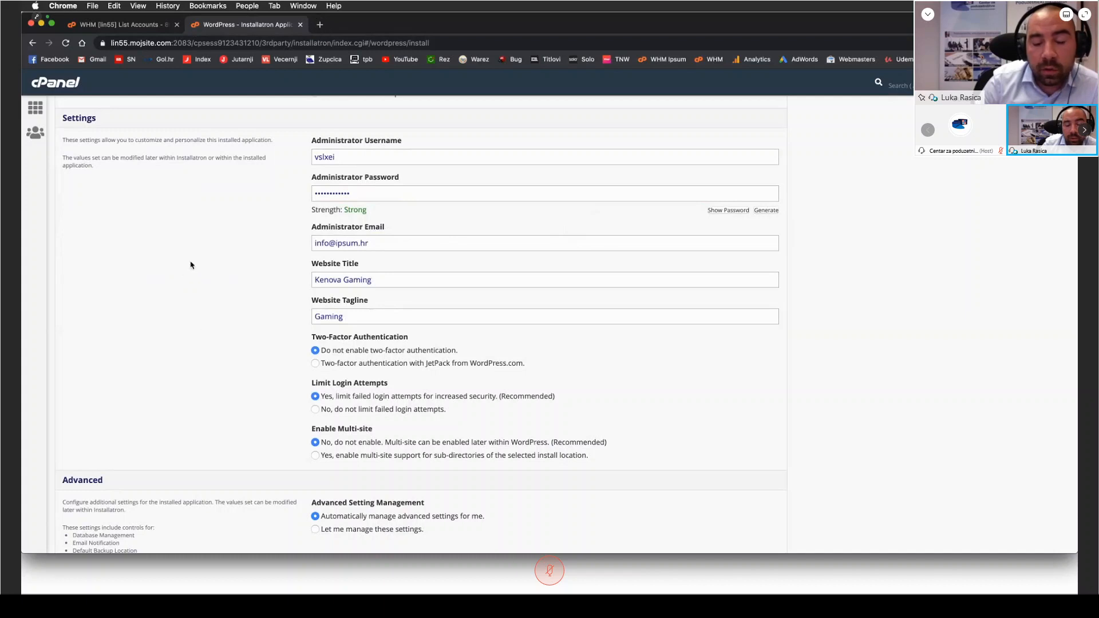
pyautogui.scroll(1, 191, 265)
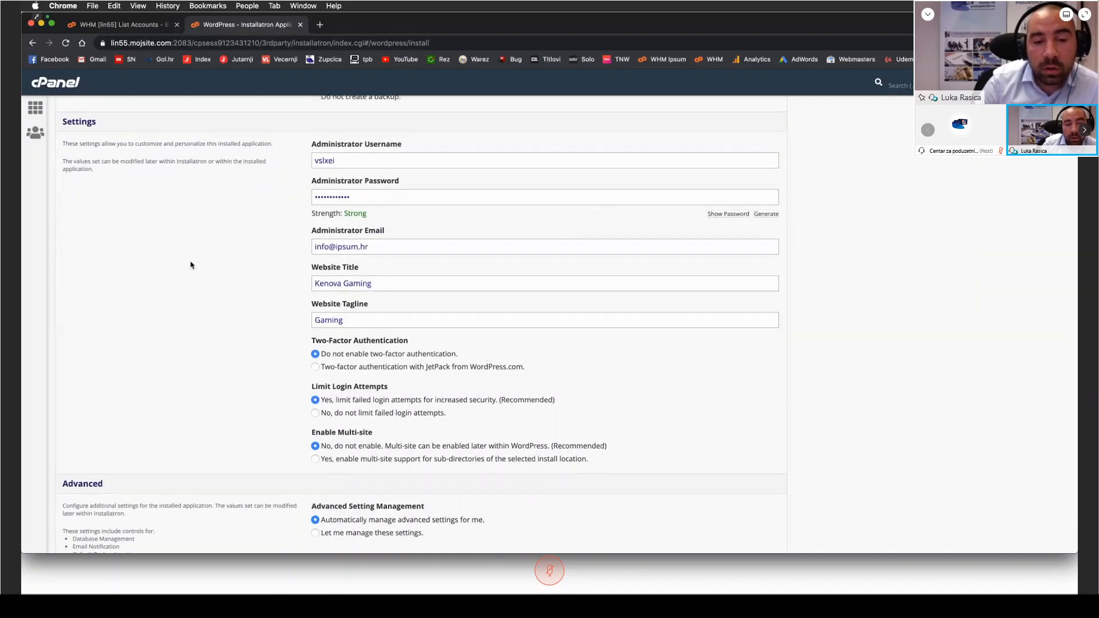
pyautogui.click(394, 315)
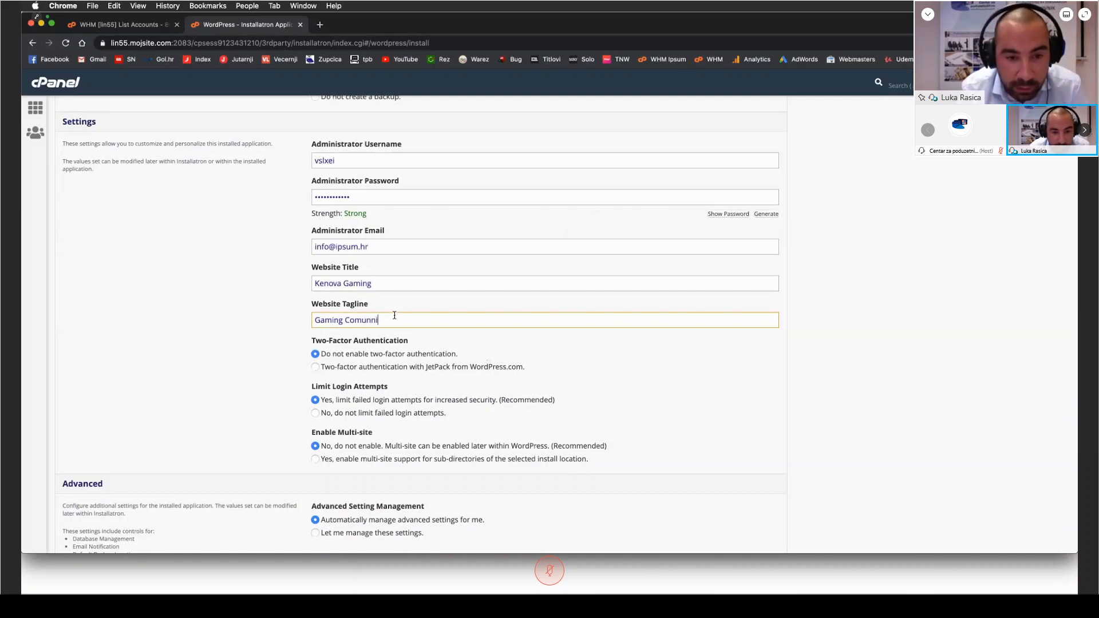
pyautogui.write('Community')
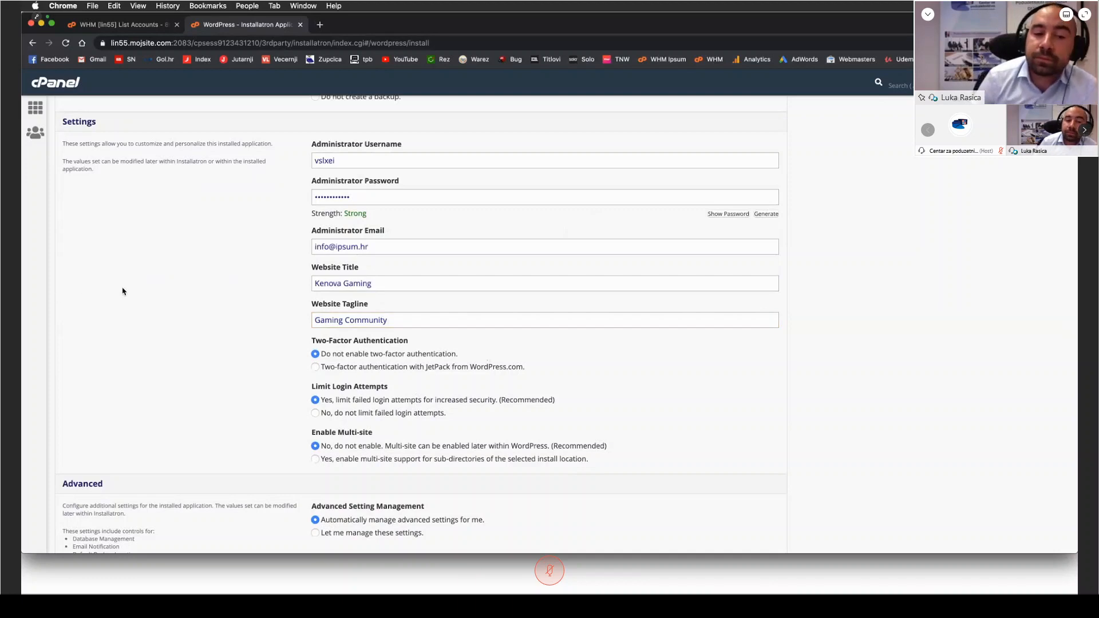
pyautogui.scroll(-4, 122, 292)
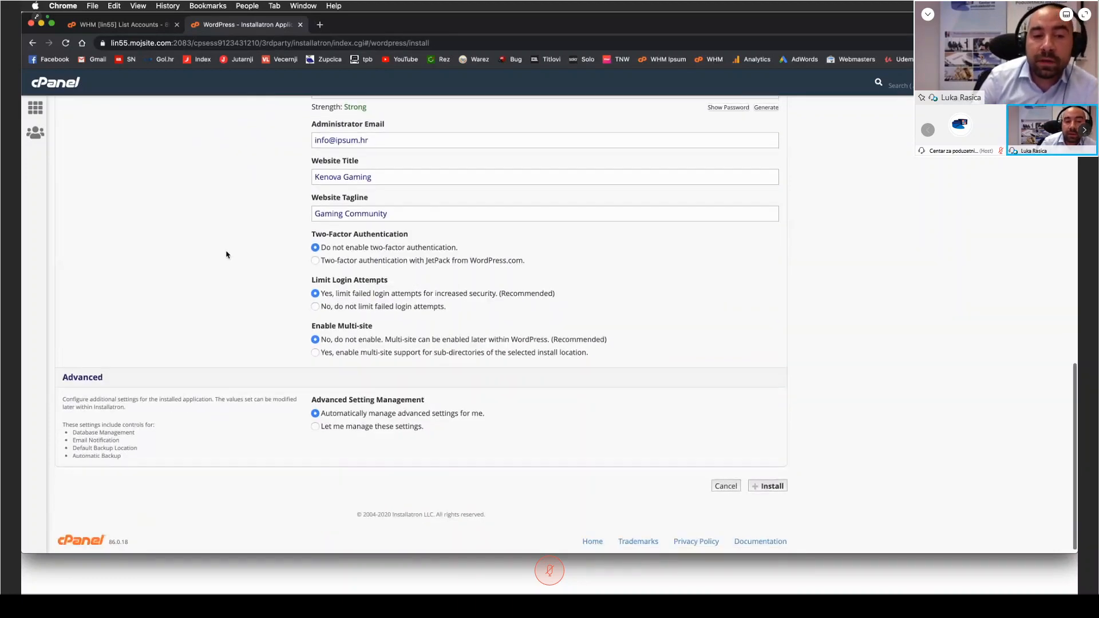
# Step: Start the WordPress installation, leaving the authentication, login limit, multi-site and advanced options at their preset choices
pyautogui.scroll(-1, 218, 256)
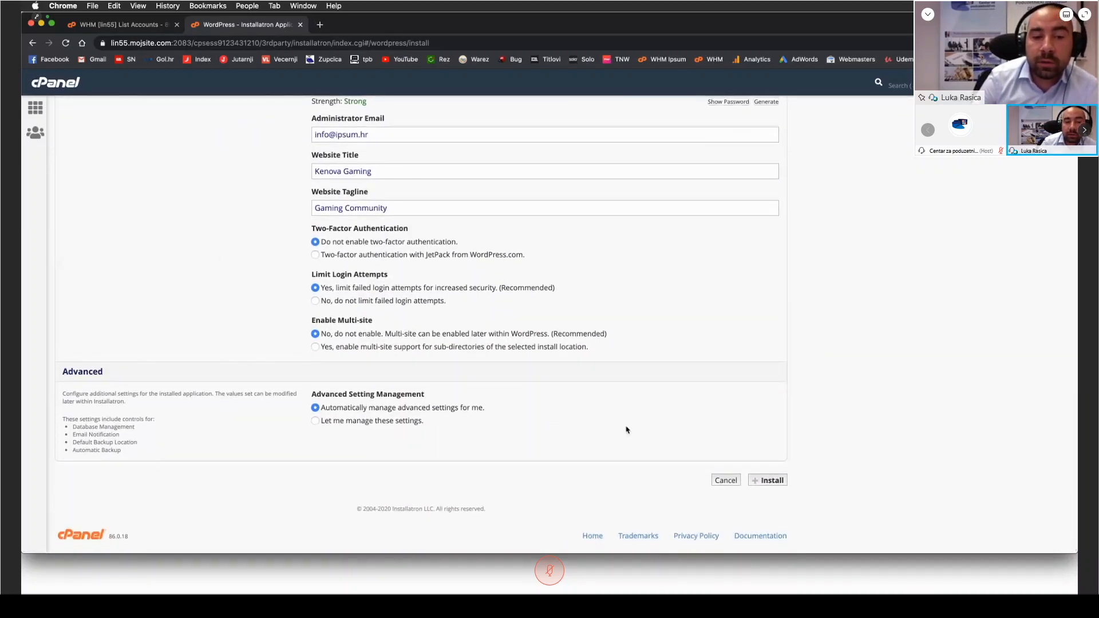
pyautogui.click(771, 482)
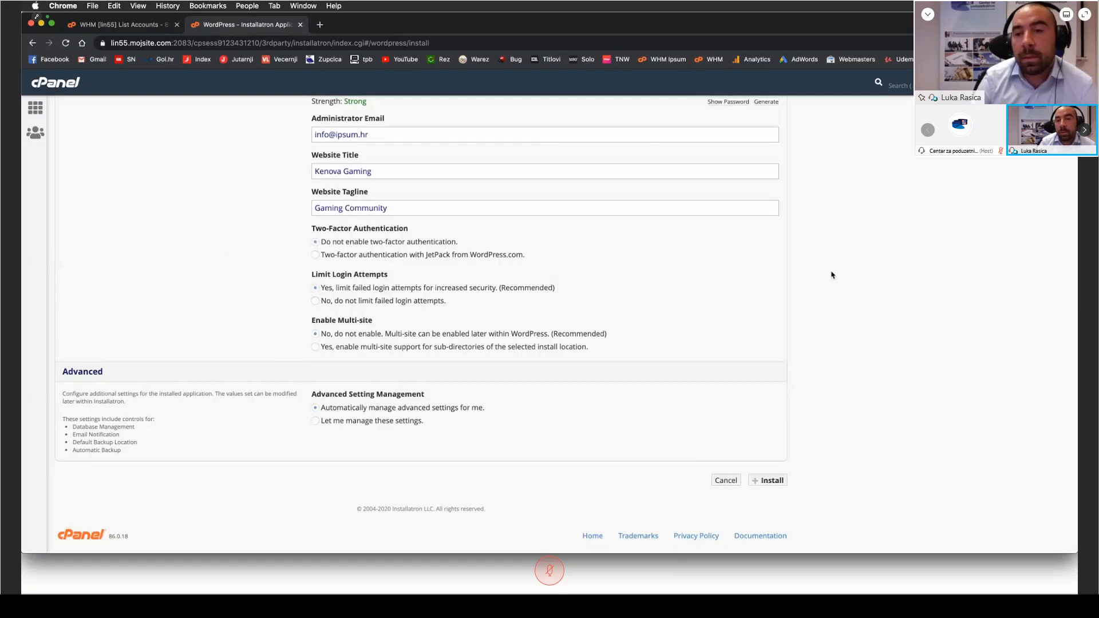
# Step: Load kenovagaming.com in a new browser tab, check the installation's progress in Installatron and close the extra tab
pyautogui.click(320, 25)
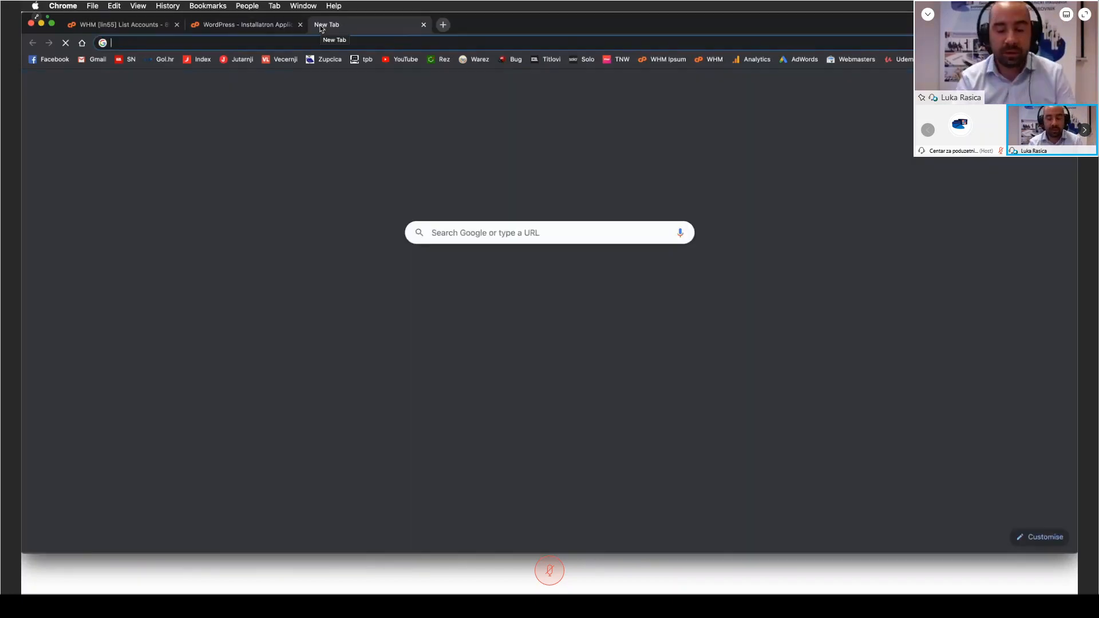
pyautogui.write('kenovagaming.com')
pyautogui.press('Return')
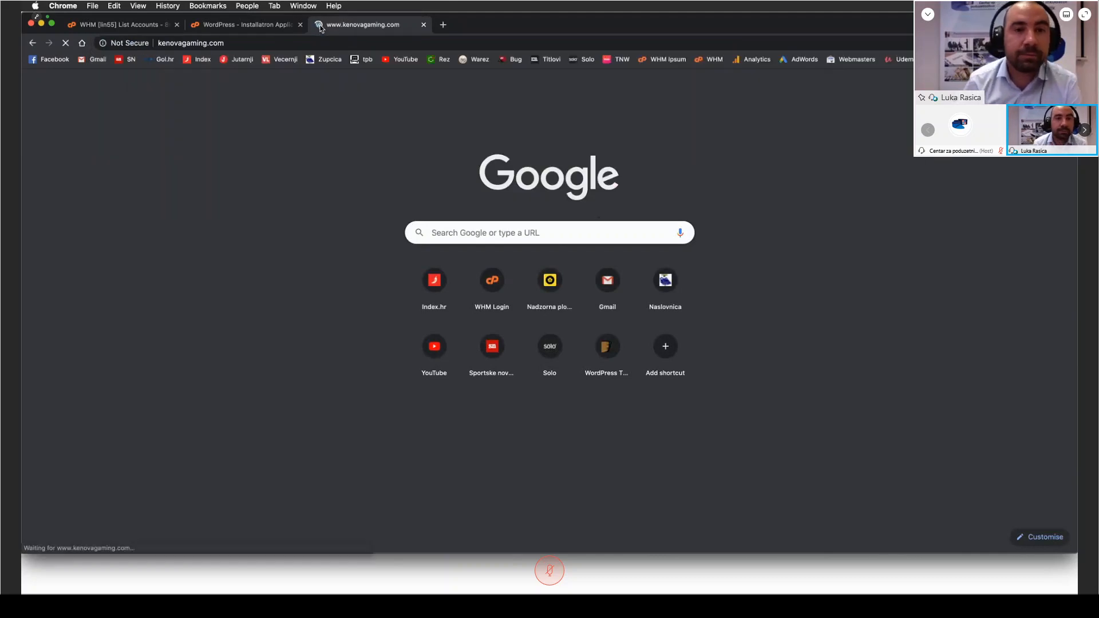
pyautogui.click(252, 26)
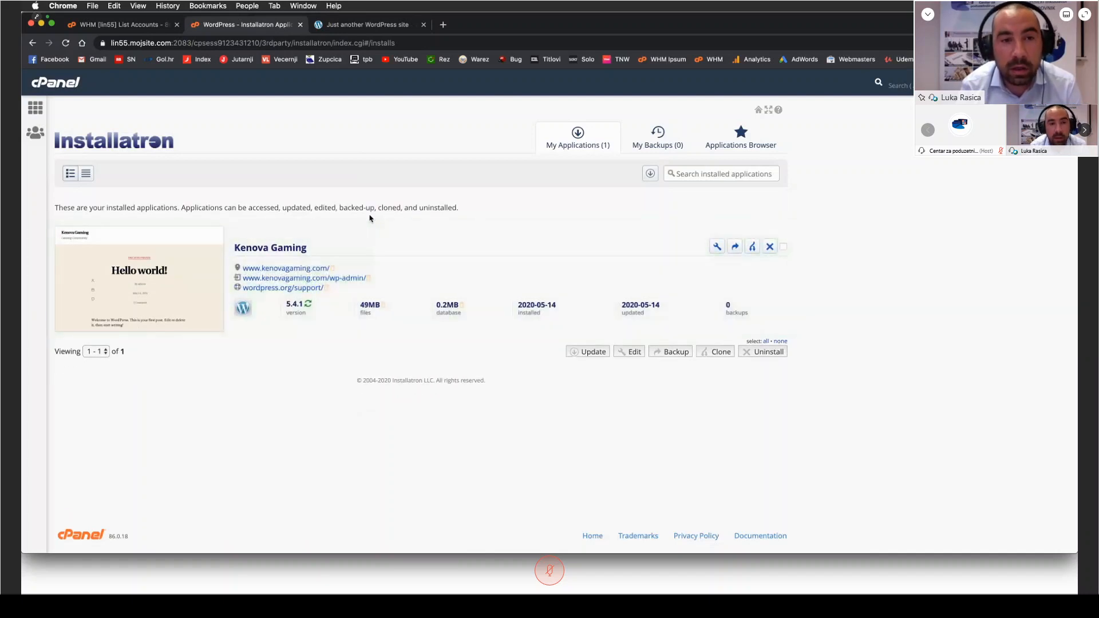
pyautogui.click(424, 24)
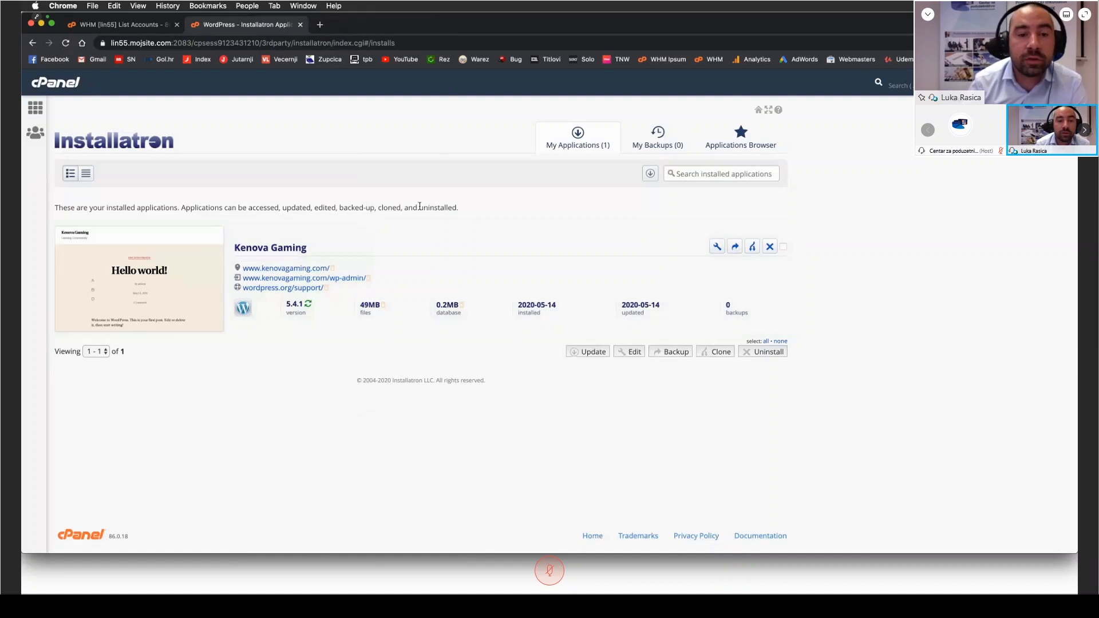
# Step: Open the public Kenova Gaming site from Installatron's installed applications and look over its homepage
pyautogui.click(290, 269)
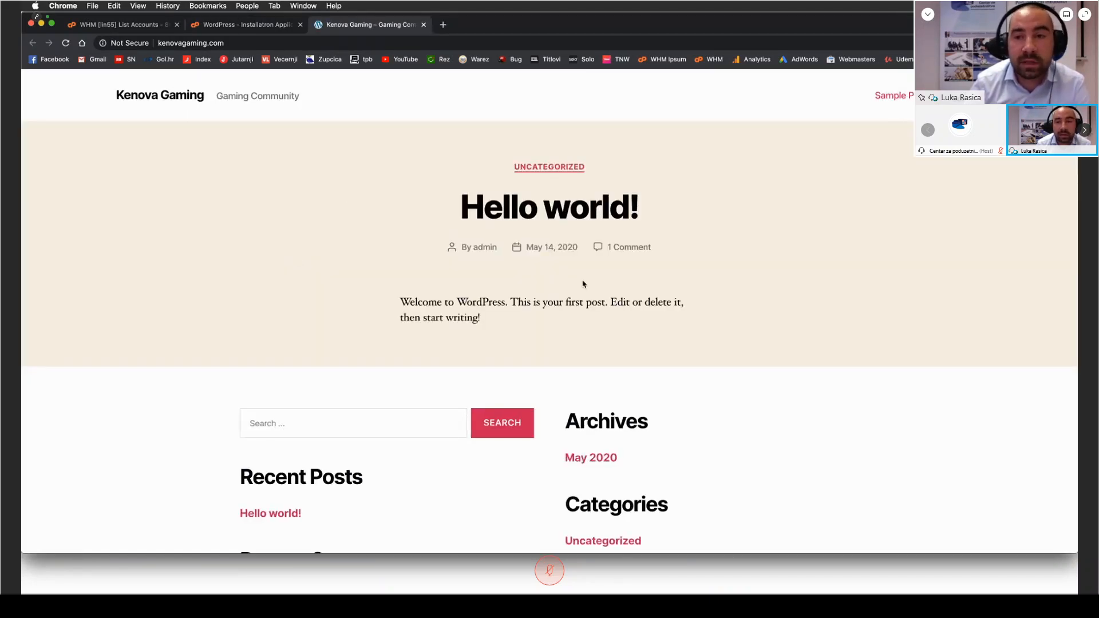
pyautogui.scroll(-2, 272, 221)
pyautogui.scroll(-5, 164, 235)
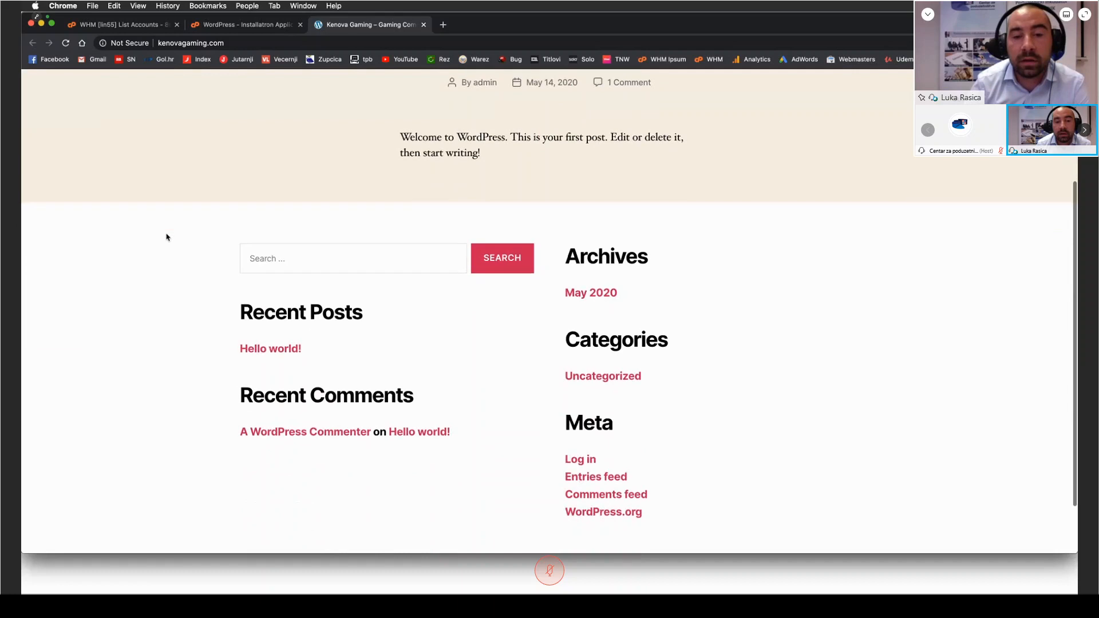
pyautogui.scroll(8, 164, 234)
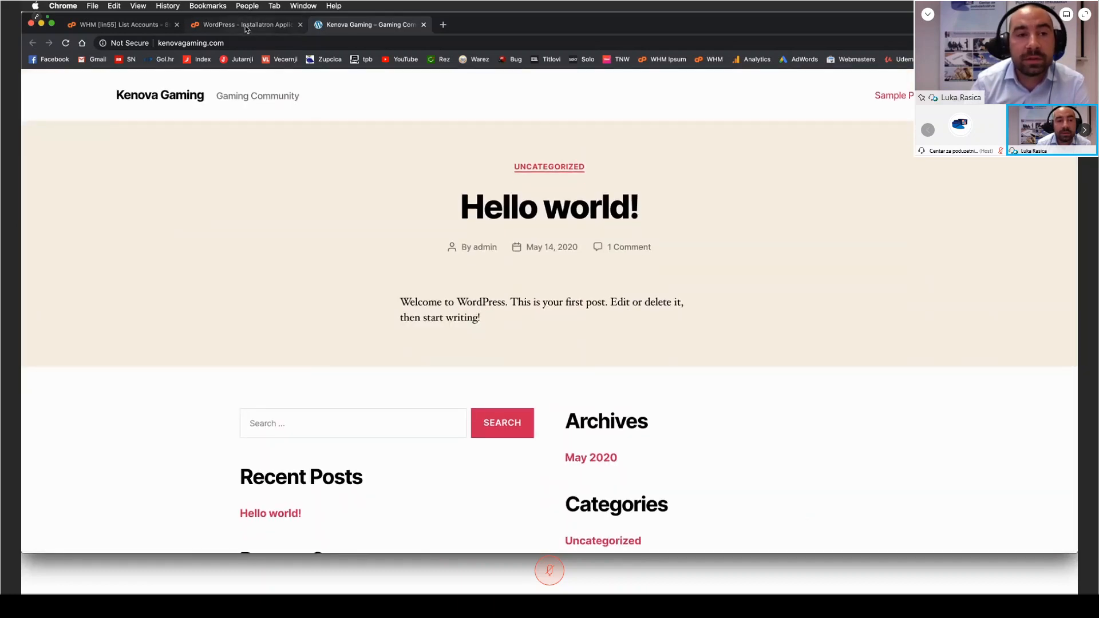
# Step: Open the Kenova Gaming site's WordPress administration from the wp-admin link in Installatron
pyautogui.click(245, 29)
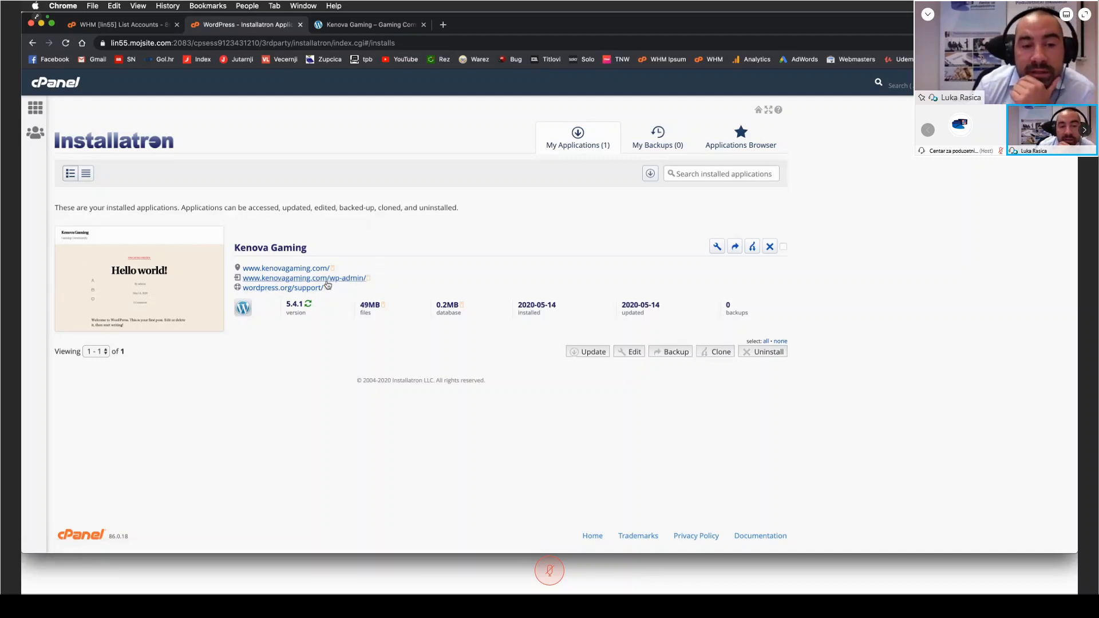
pyautogui.moveTo(371, 279); pyautogui.dragTo(330, 277)
pyautogui.click(363, 275)
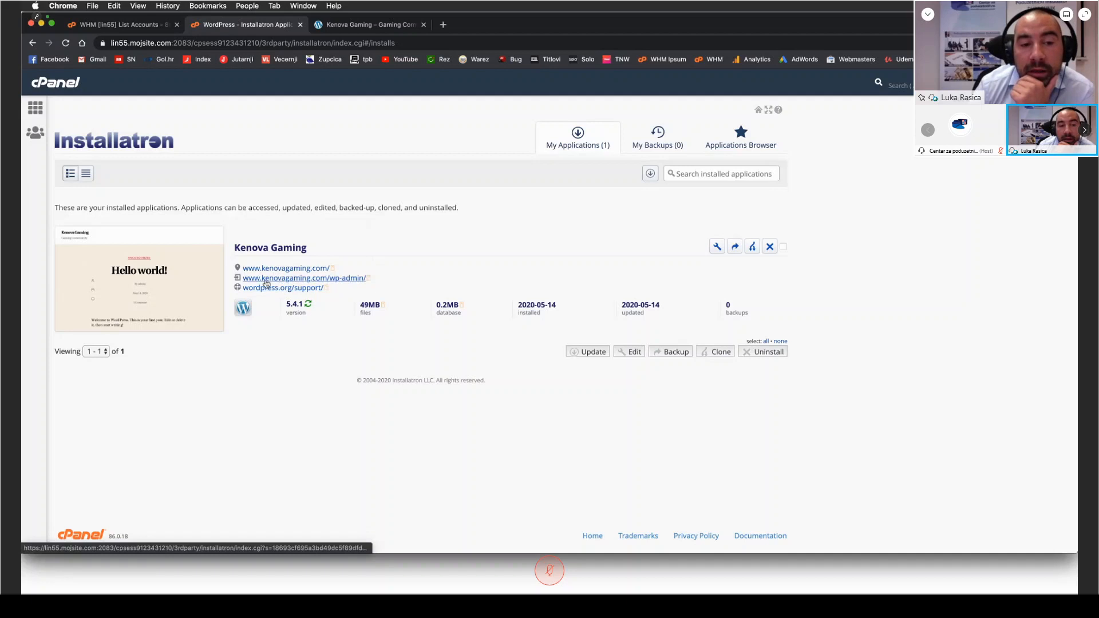
pyautogui.click(355, 280)
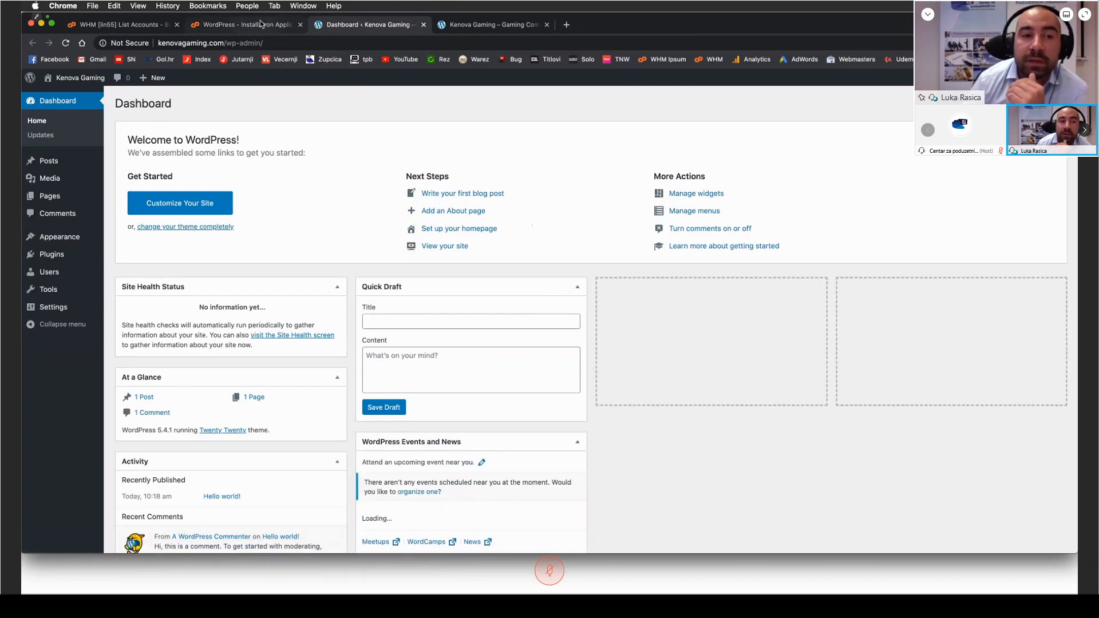
# Step: Compare the Installatron listing, the WordPress dashboard and the public homepage, ending on the dashboard
pyautogui.click(261, 24)
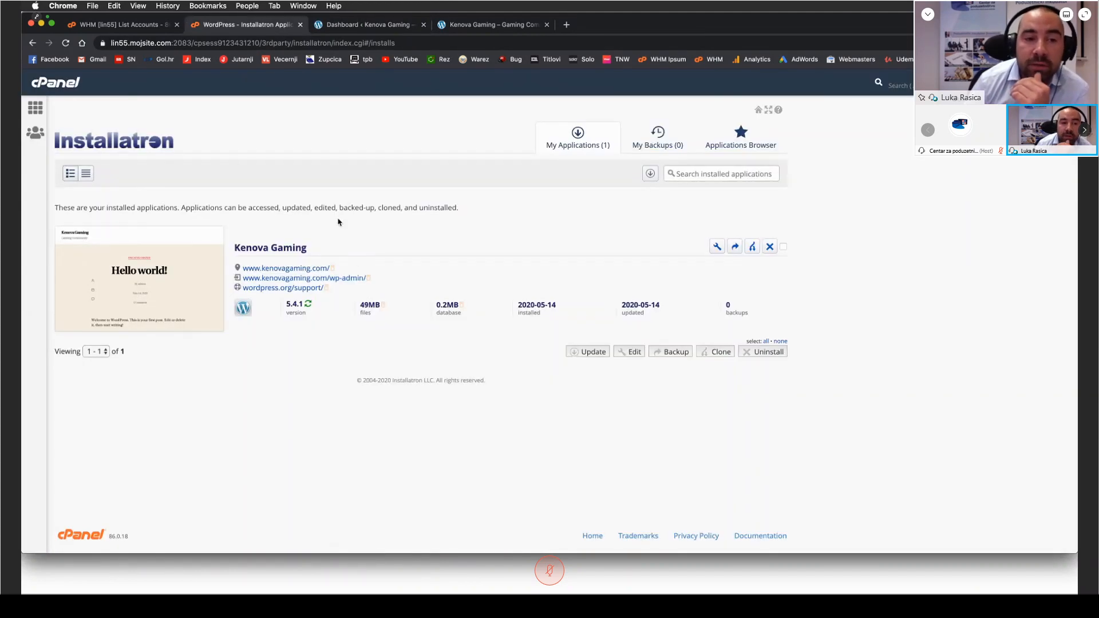
pyautogui.click(369, 24)
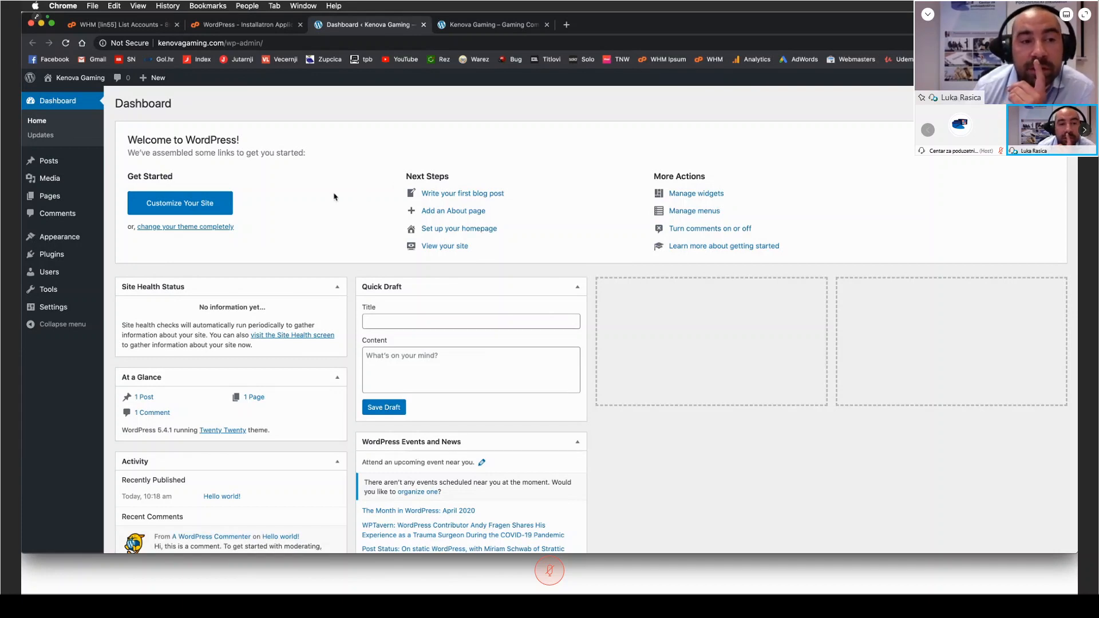
pyautogui.click(468, 22)
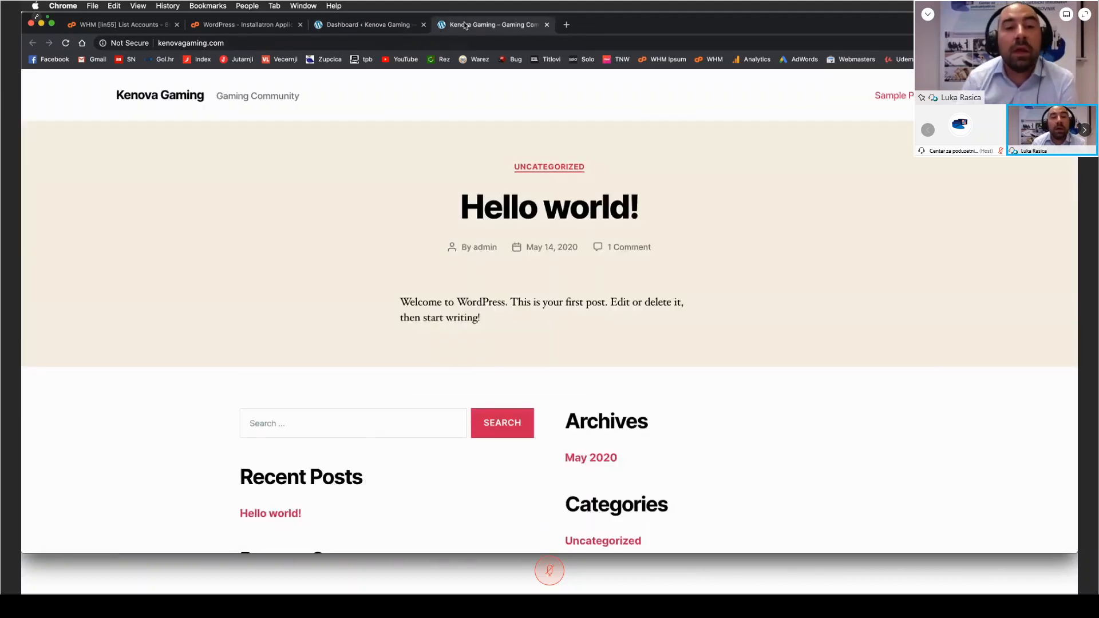
pyautogui.click(383, 29)
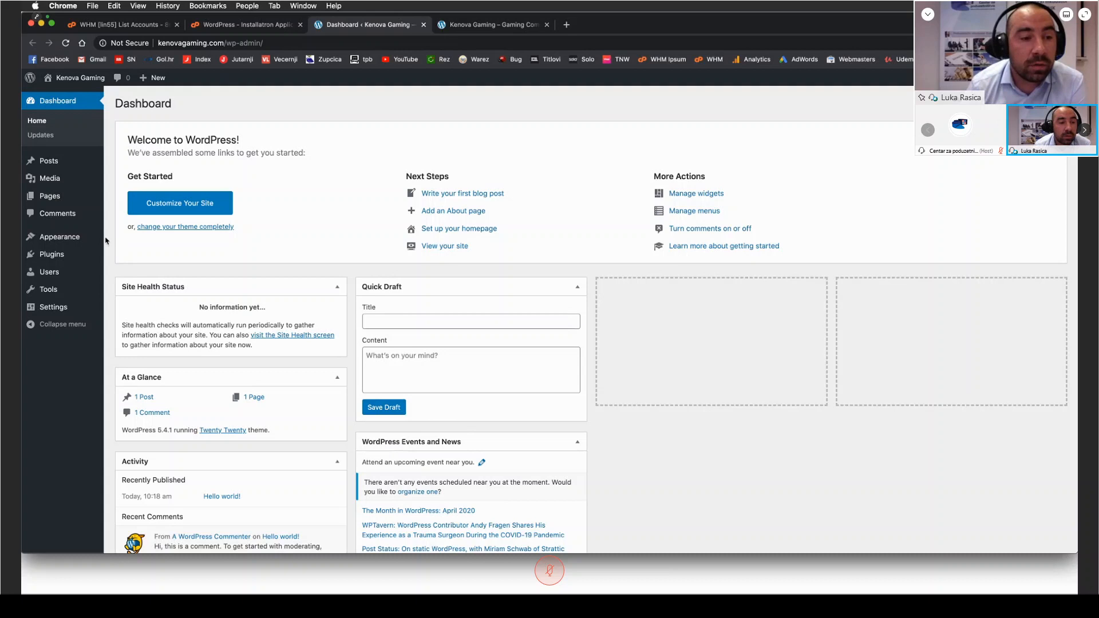
# Step: Set the site language to Hrvatski in the general settings, save the changes and return to the dashboard
pyautogui.click(68, 308)
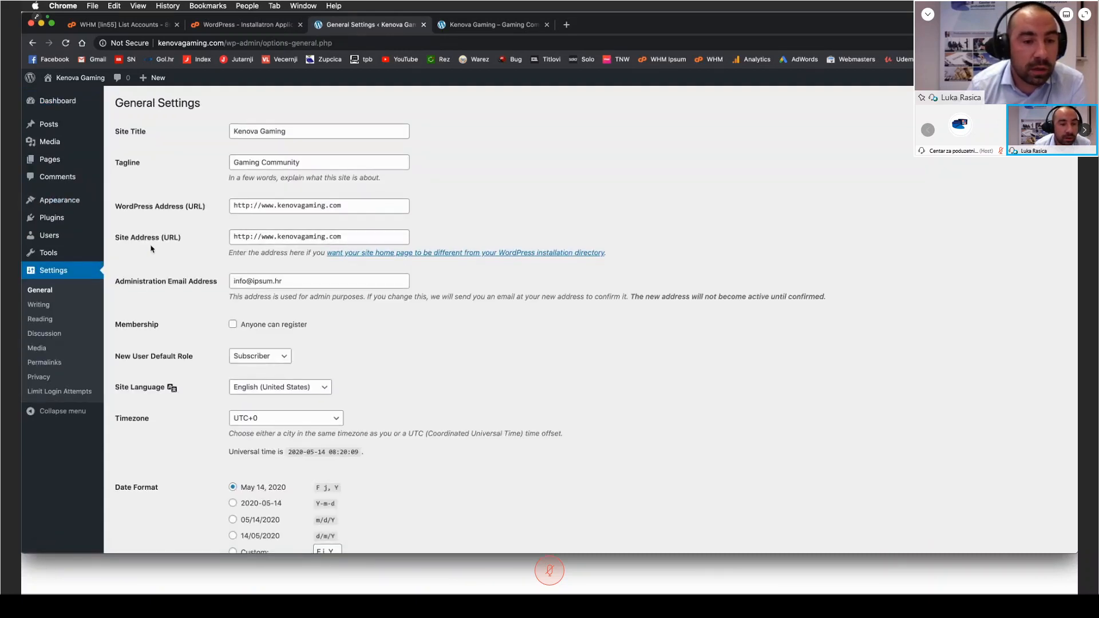
pyautogui.scroll(-1, 281, 357)
pyautogui.click(280, 354)
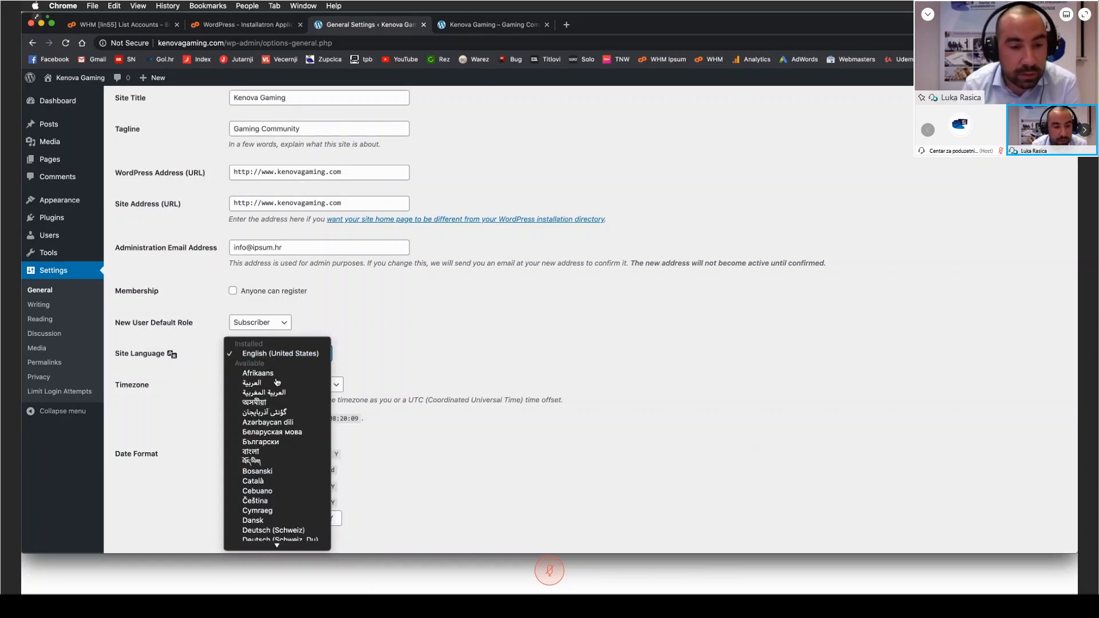
pyautogui.scroll(-10, 275, 404)
pyautogui.click(263, 536)
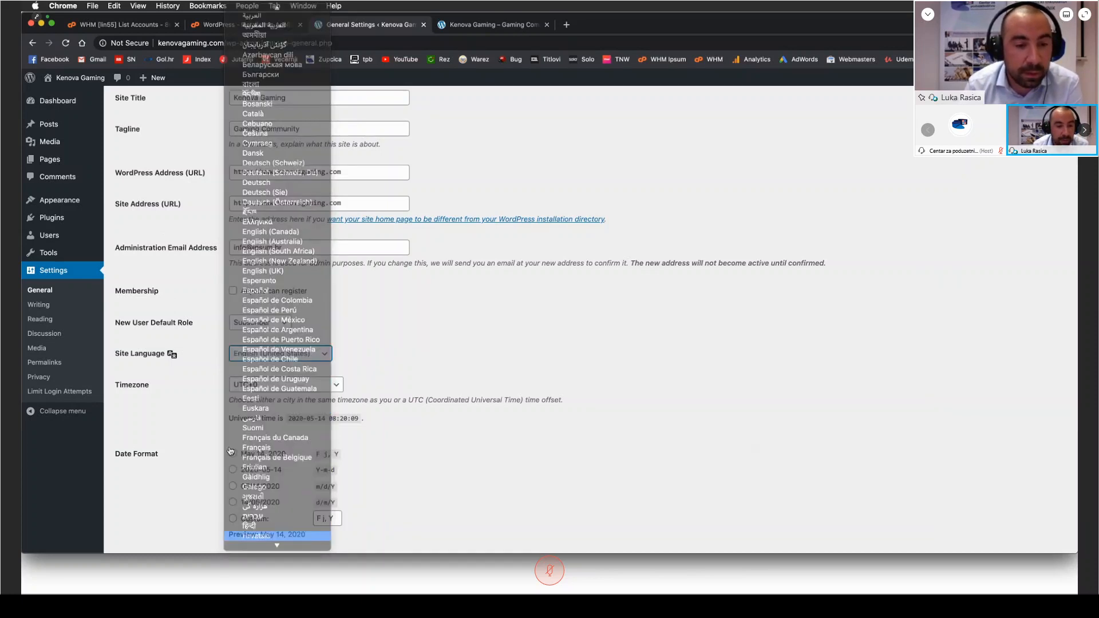
pyautogui.scroll(-5, 182, 388)
pyautogui.click(141, 504)
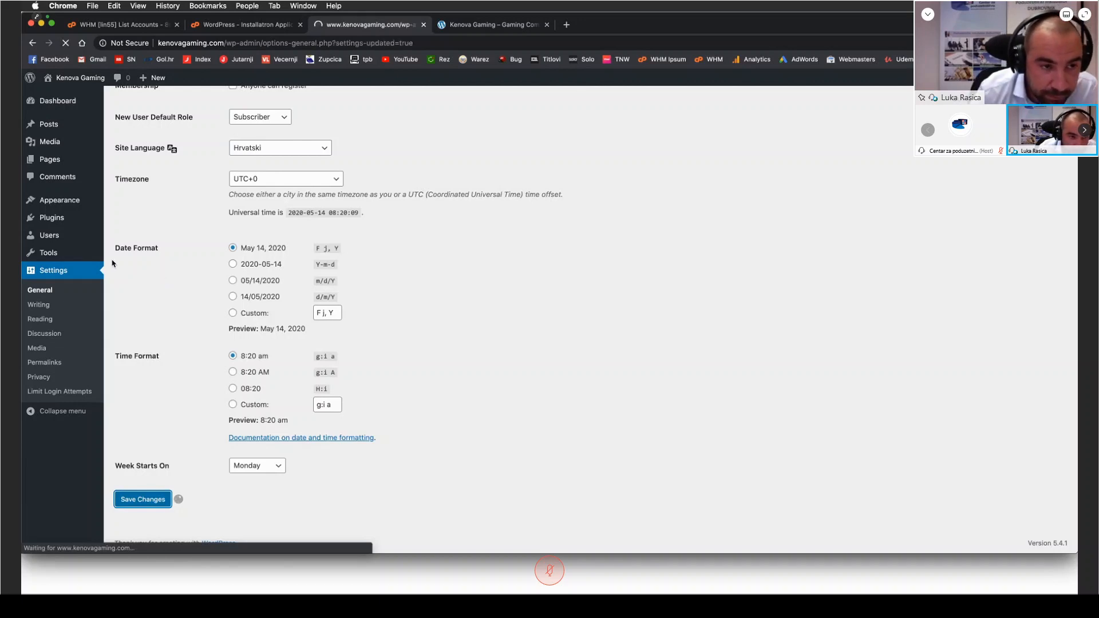
pyautogui.click(60, 101)
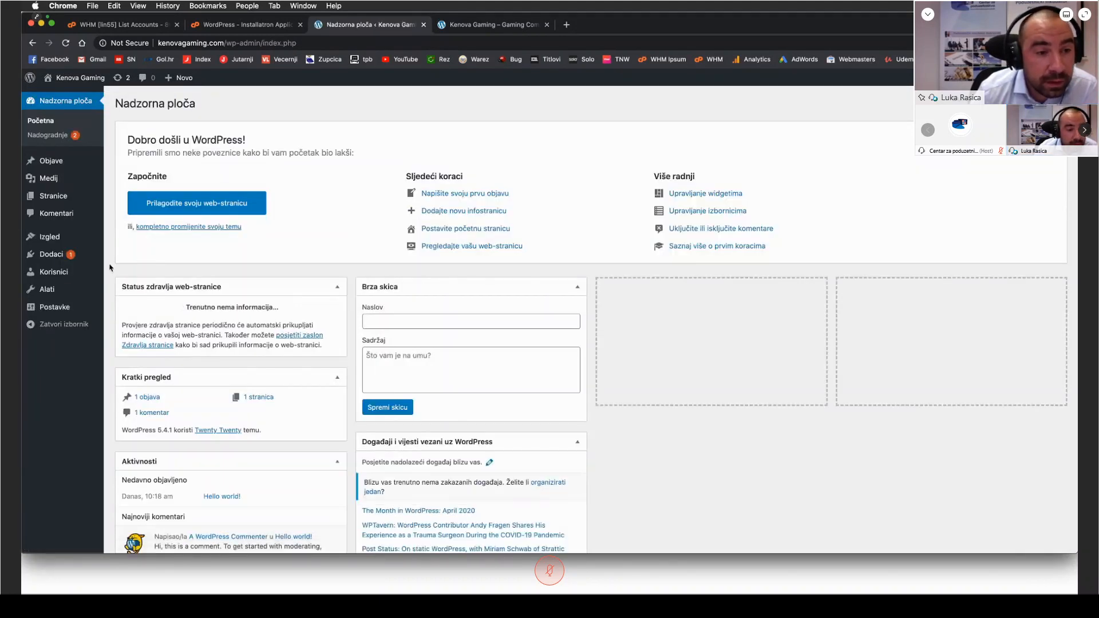
pyautogui.rightClick(115, 266)
pyautogui.press('Escape')
pyautogui.rightClick(111, 268)
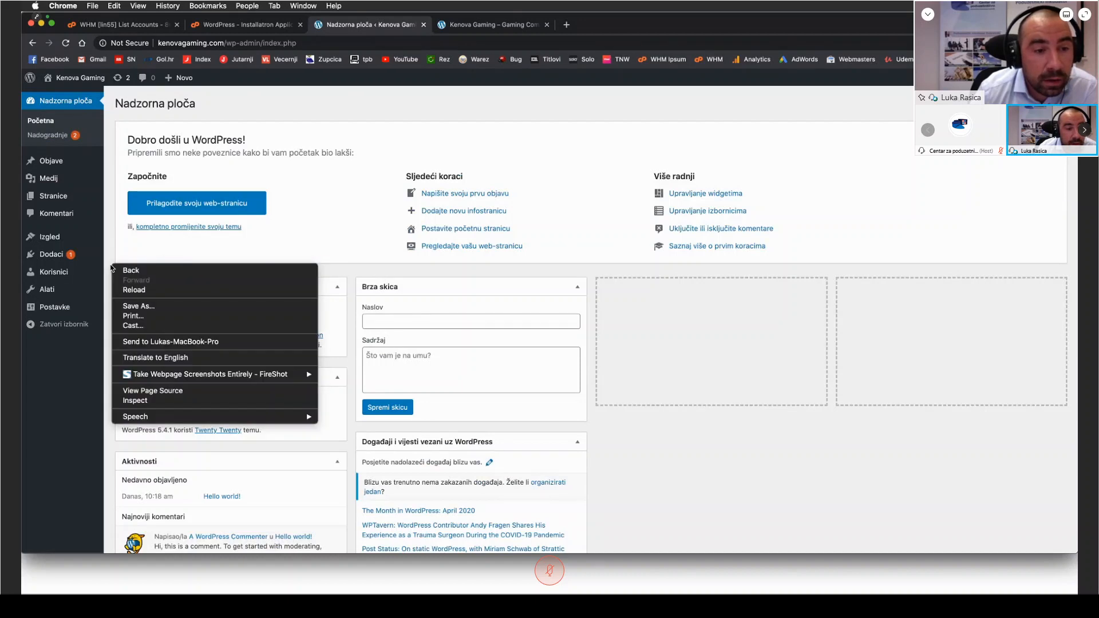
pyautogui.press('Escape')
pyautogui.rightClick(112, 268)
pyautogui.press('Escape')
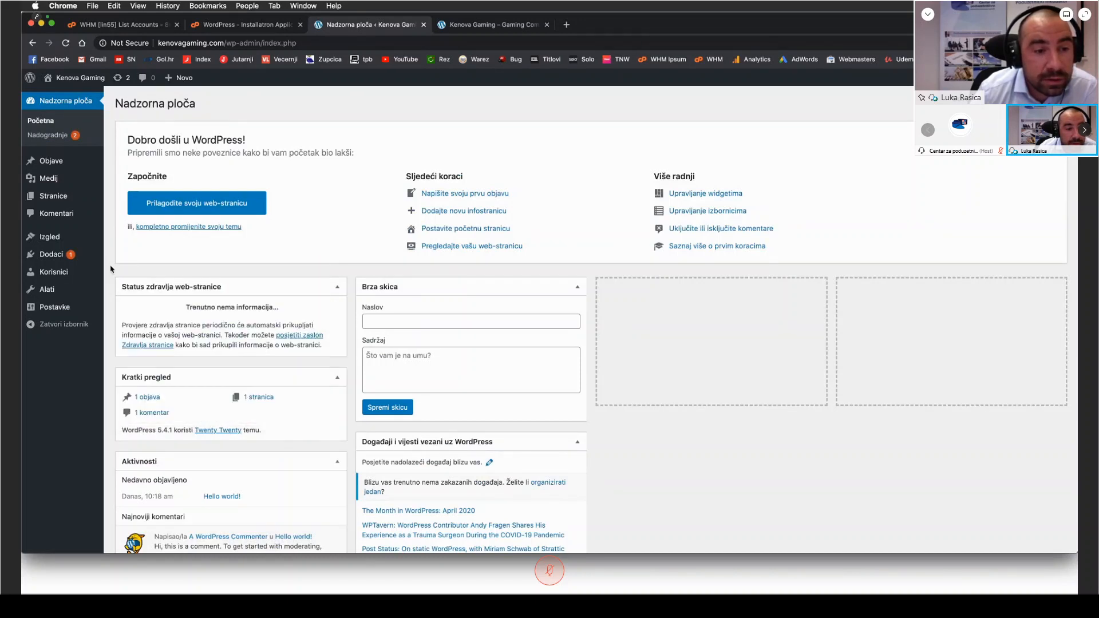
pyautogui.rightClick(112, 269)
pyautogui.press('Escape')
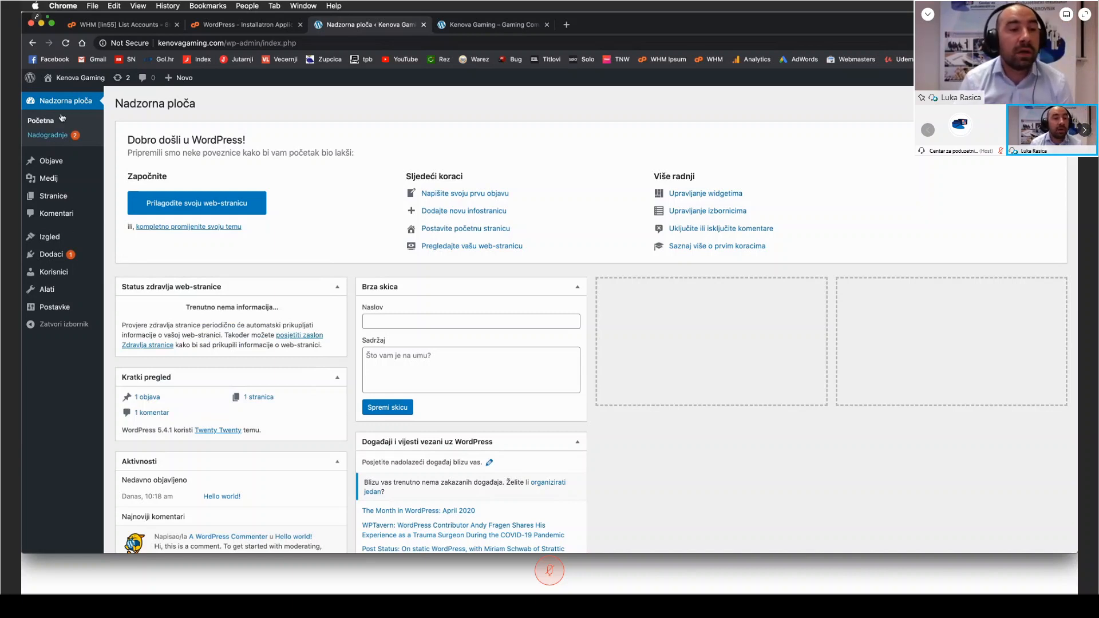
# Step: Open the installed themes overview and go to the page for adding a new theme
pyautogui.moveTo(71, 241)
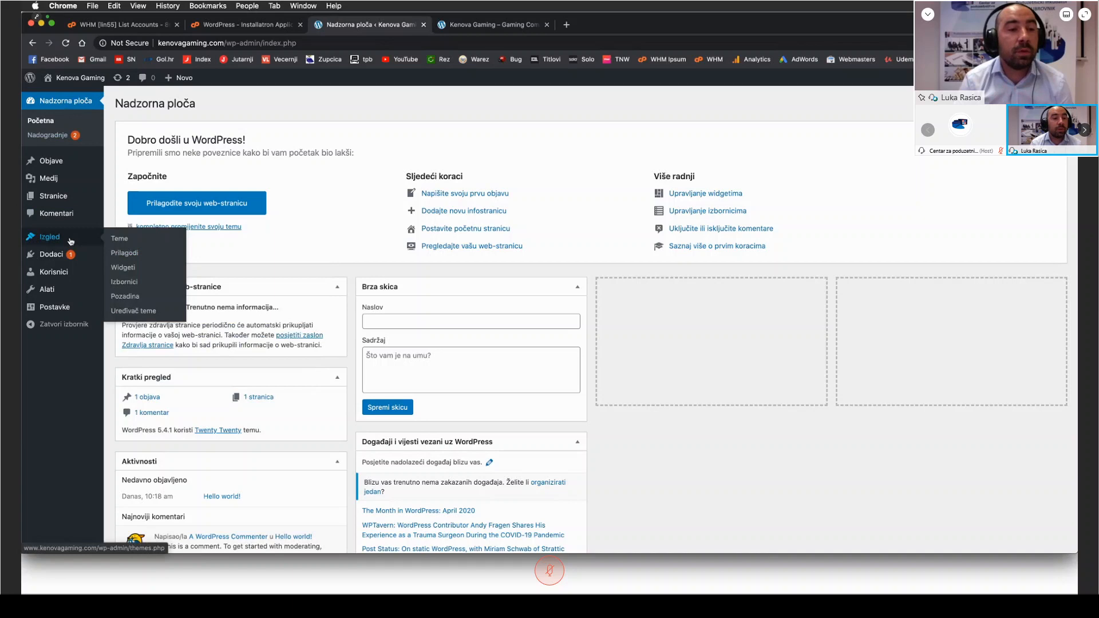
pyautogui.click(70, 241)
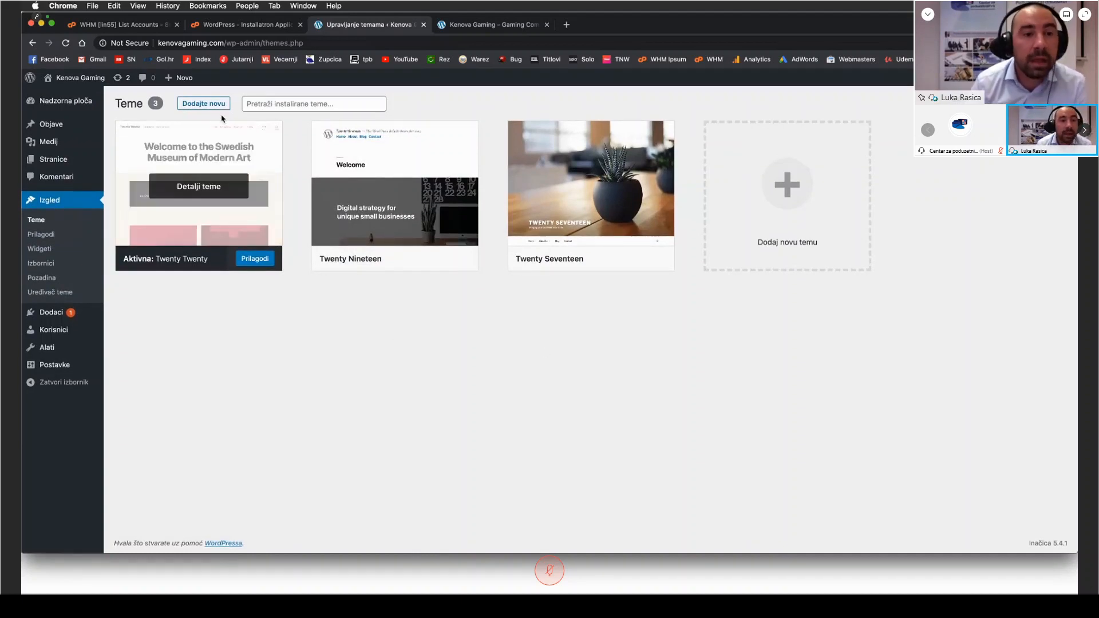
pyautogui.click(206, 105)
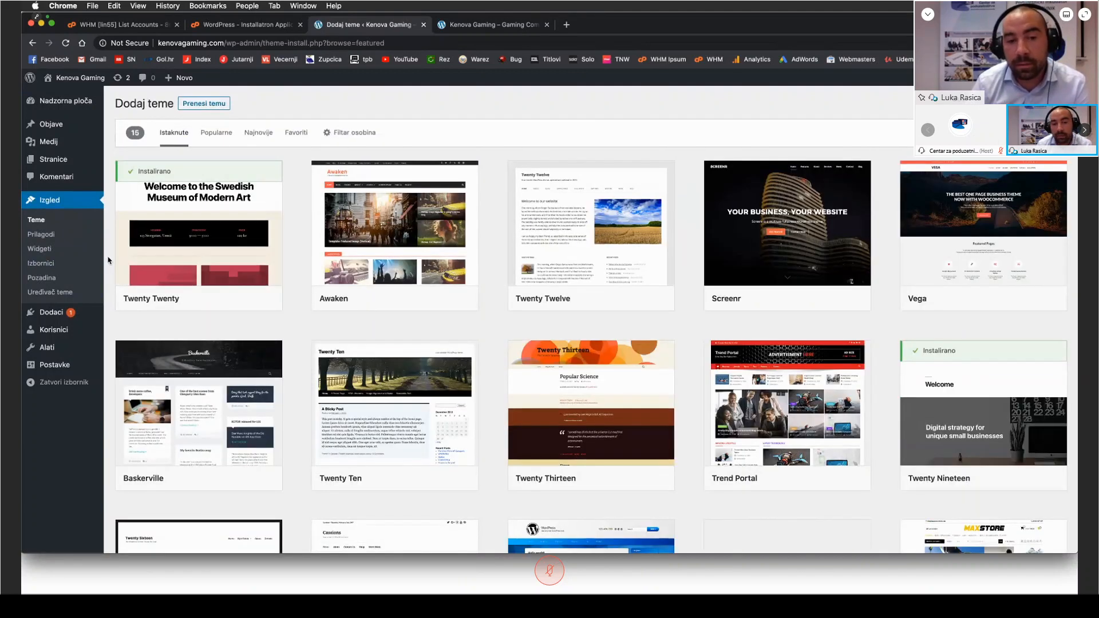
# Step: Browse the featured, popular and newest themes in the WordPress theme directory
pyautogui.scroll(-5, 108, 261)
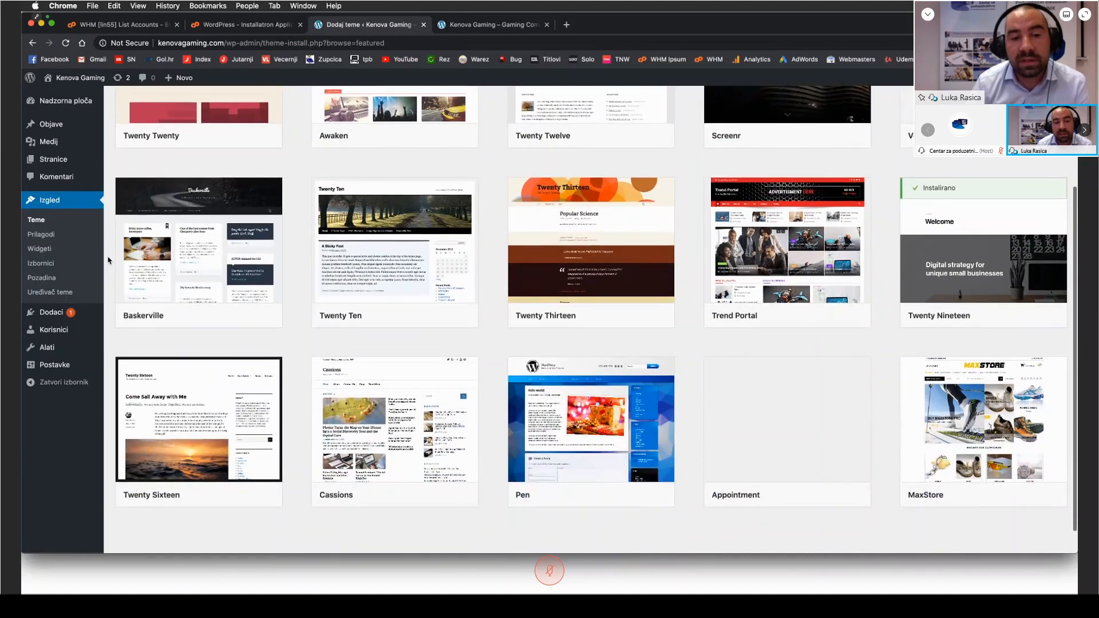
pyautogui.scroll(5, 109, 260)
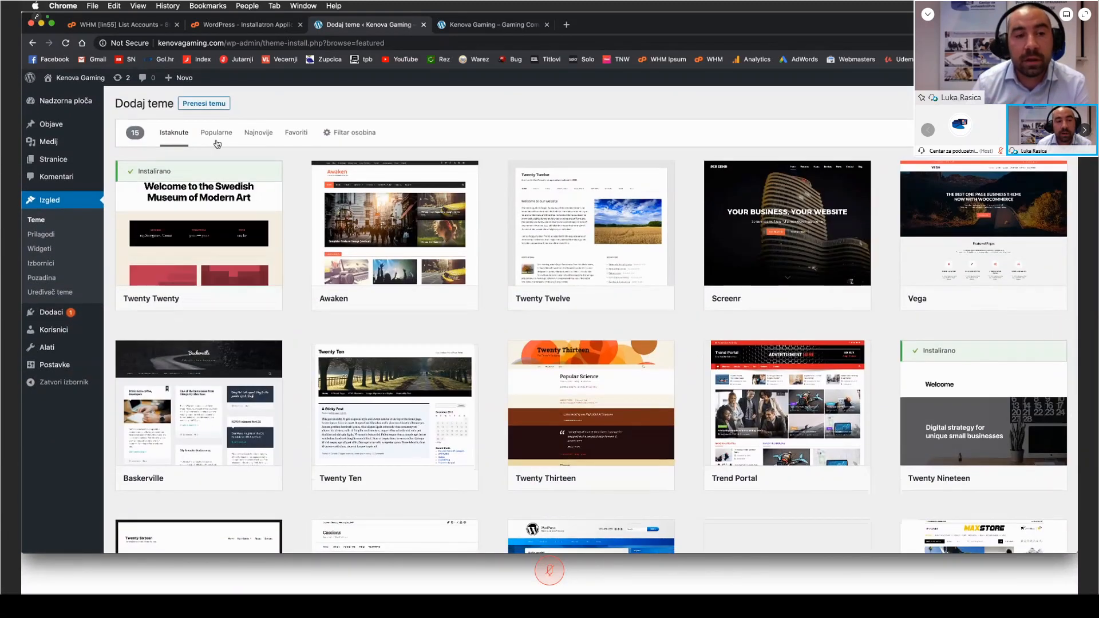
pyautogui.click(217, 138)
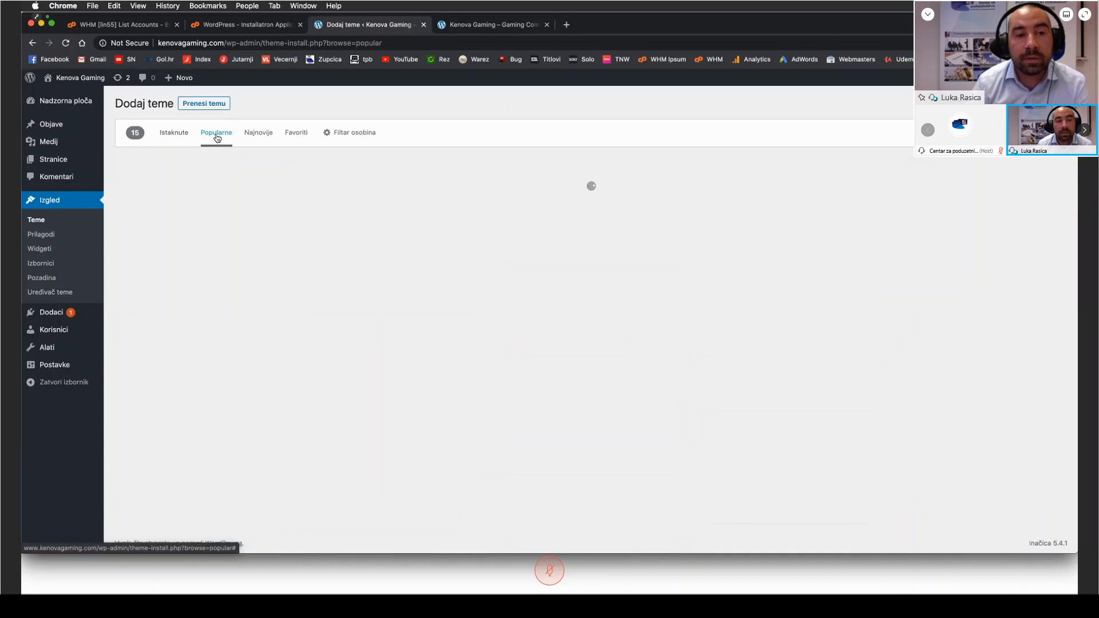
pyautogui.click(256, 136)
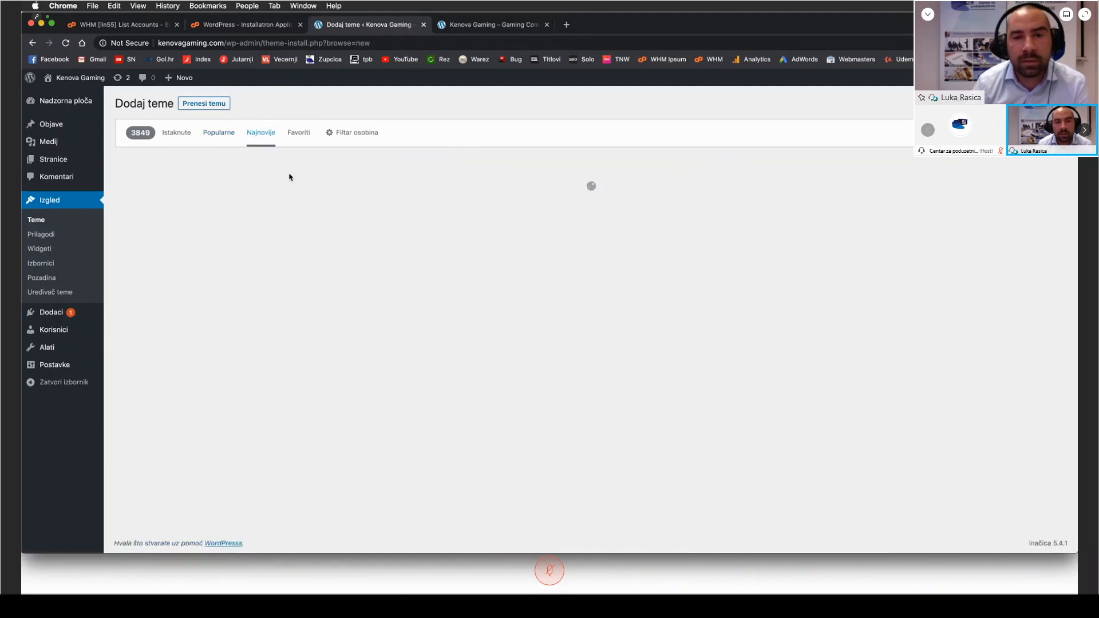
pyautogui.scroll(-1, 745, 126)
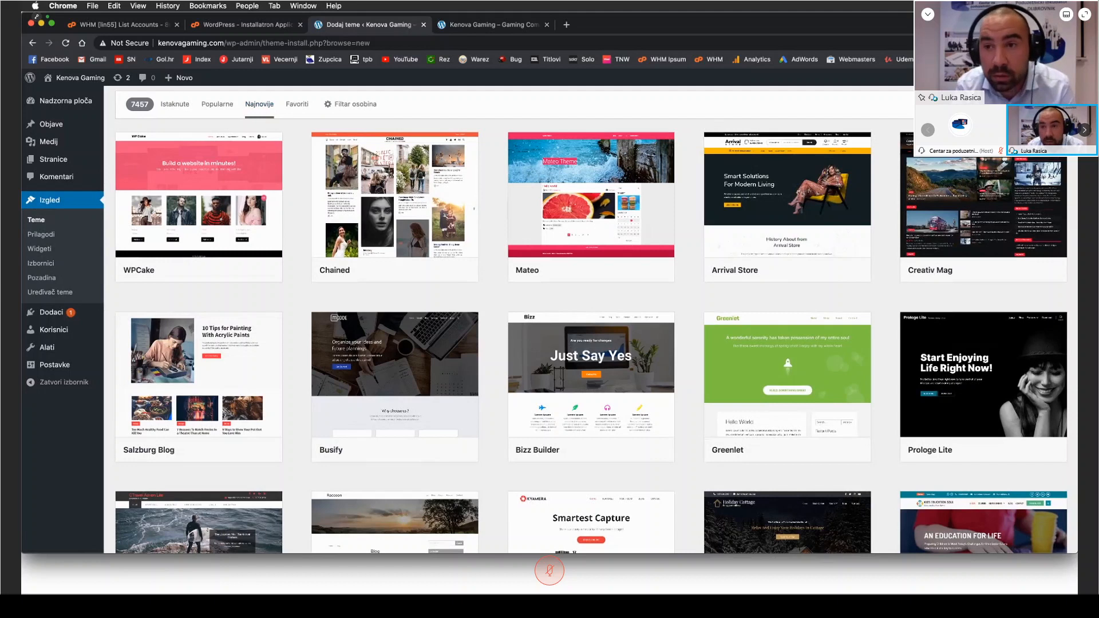
# Step: Search the theme directory for "ocean" and install the OceanWP theme
pyautogui.write('ocean')
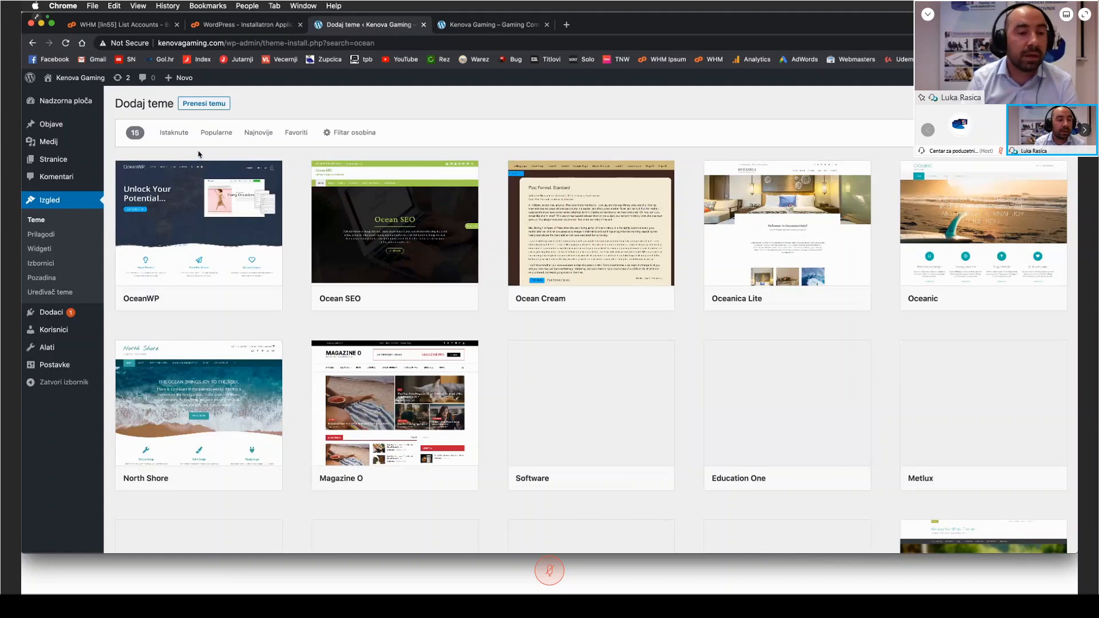
pyautogui.moveTo(187, 257)
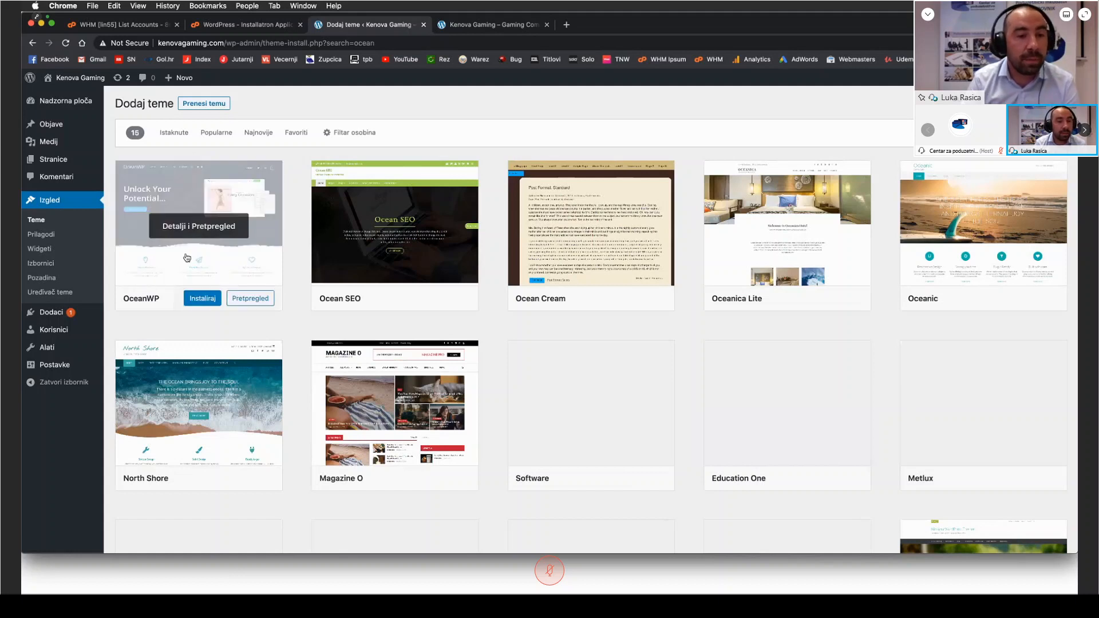
pyautogui.click(202, 299)
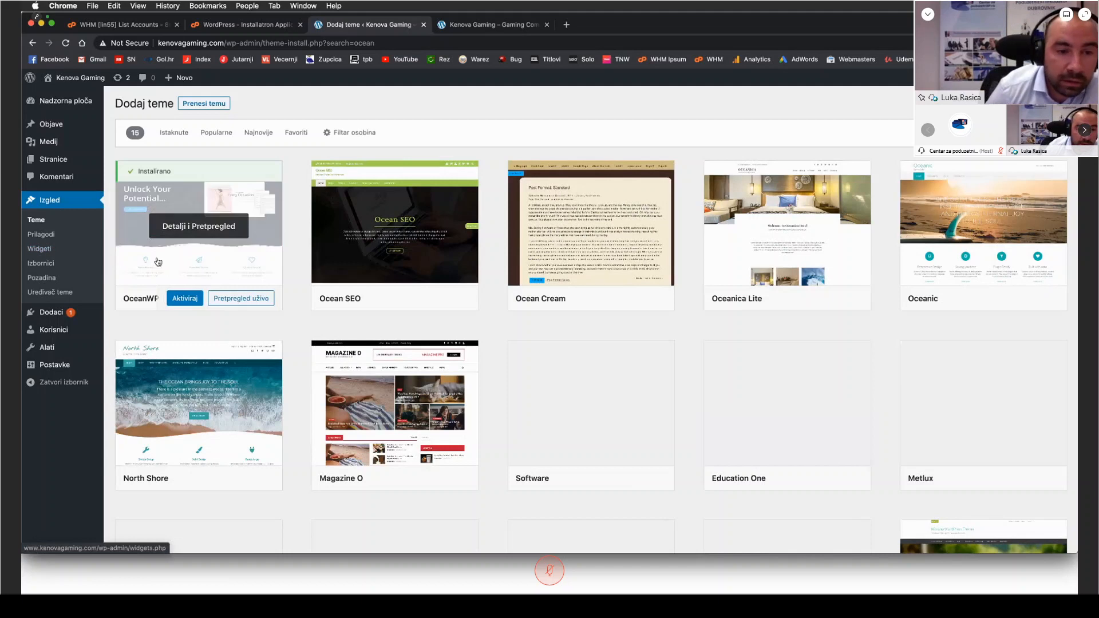
# Step: Activate the OceanWP theme and reload the public Kenova Gaming site to check its look
pyautogui.click(192, 303)
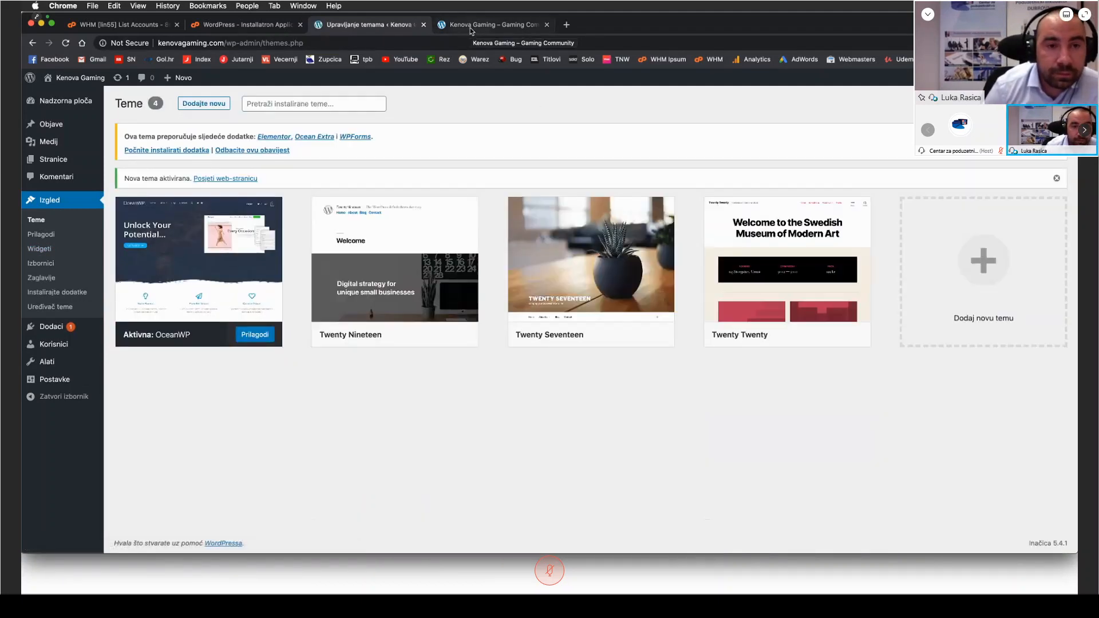
pyautogui.click(471, 30)
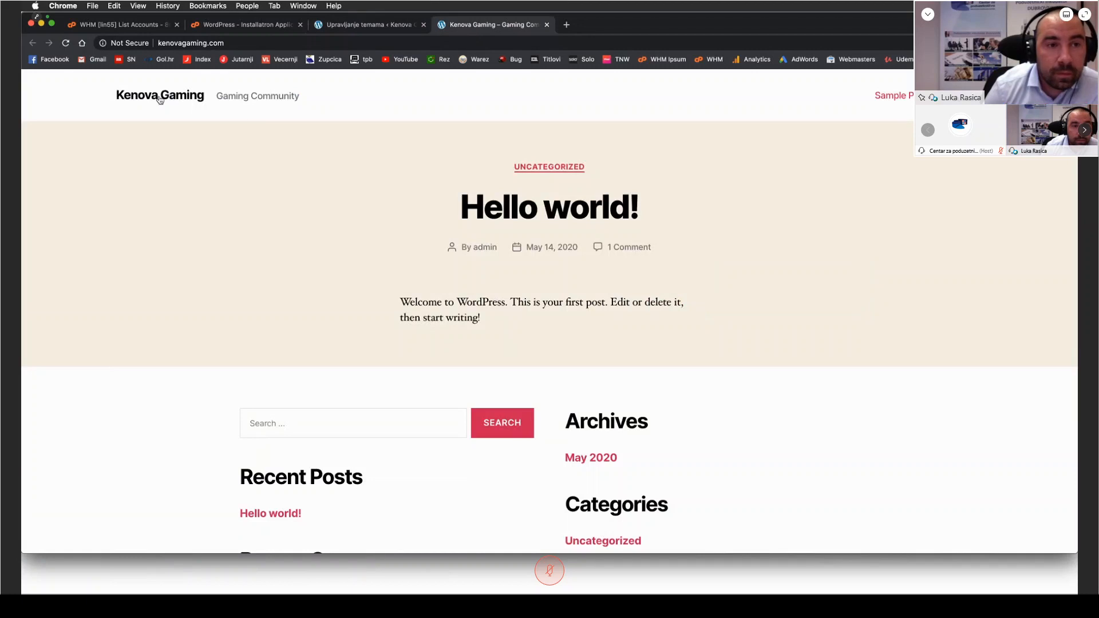
pyautogui.click(65, 43)
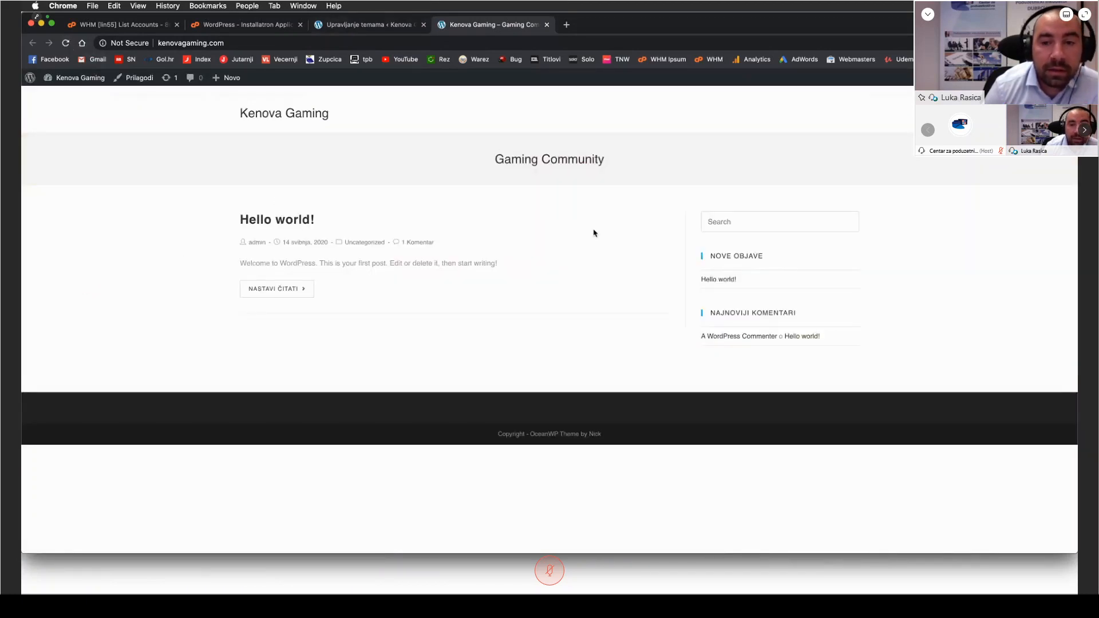
# Step: Bulk install the theme's recommended plugins Elementor, Ocean Extra and WPForms from the themes overview
pyautogui.click(381, 26)
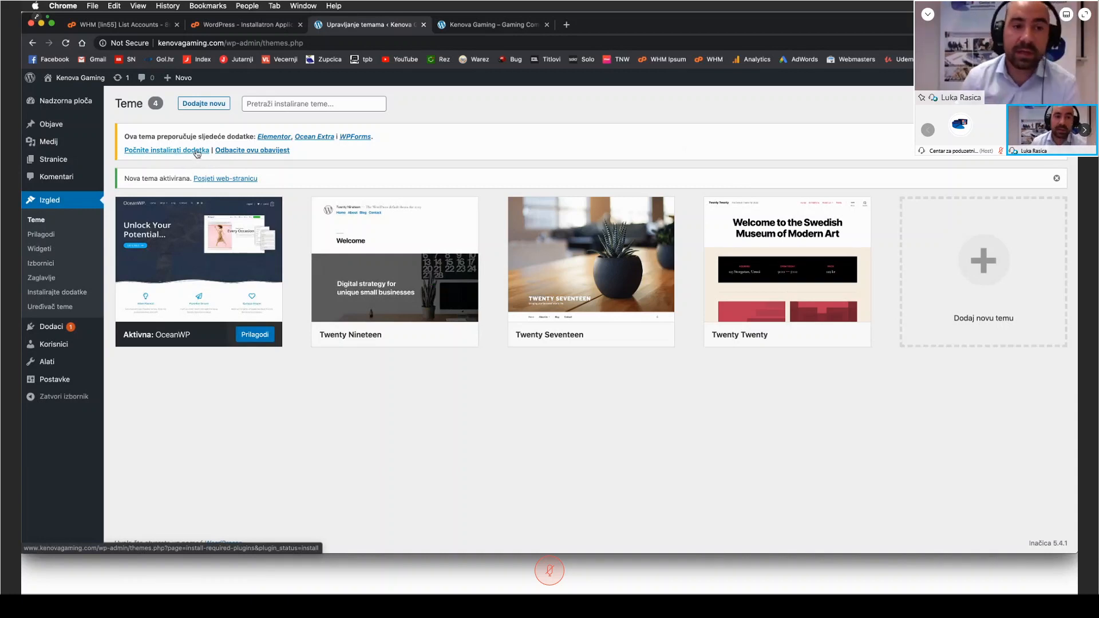
pyautogui.moveTo(140, 136); pyautogui.dragTo(182, 135)
pyautogui.click(144, 133)
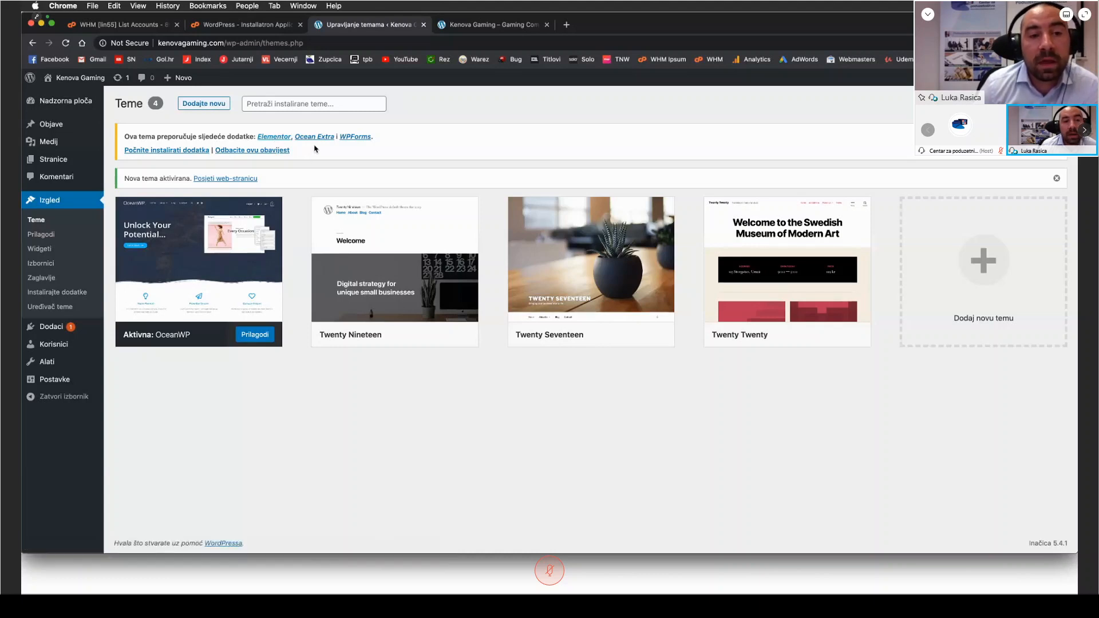
pyautogui.click(166, 150)
pyautogui.click(126, 161)
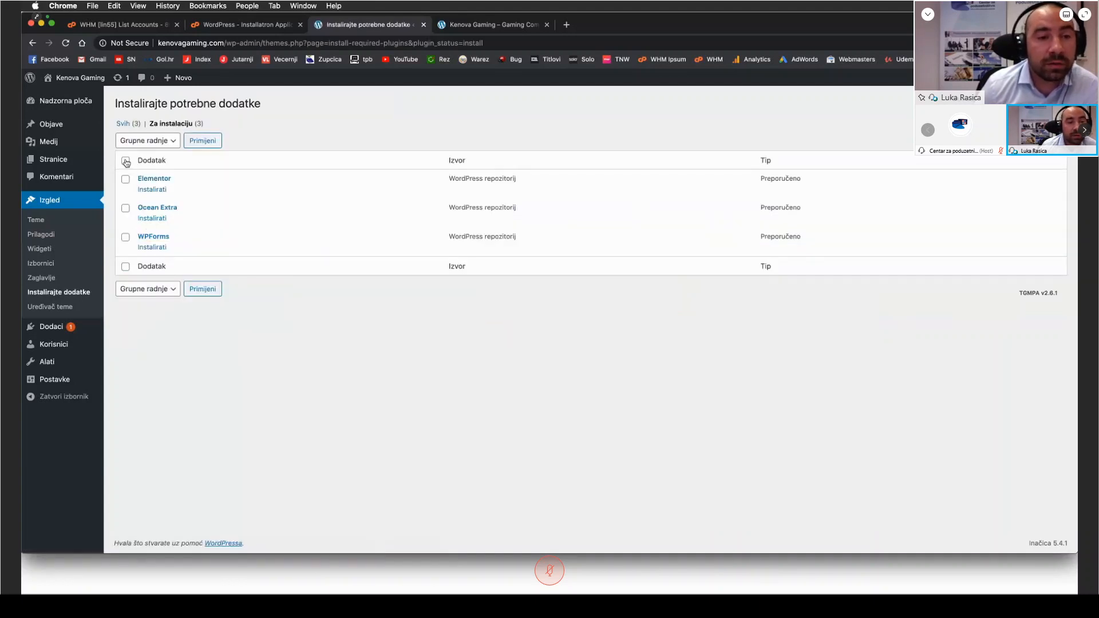
pyautogui.click(141, 143)
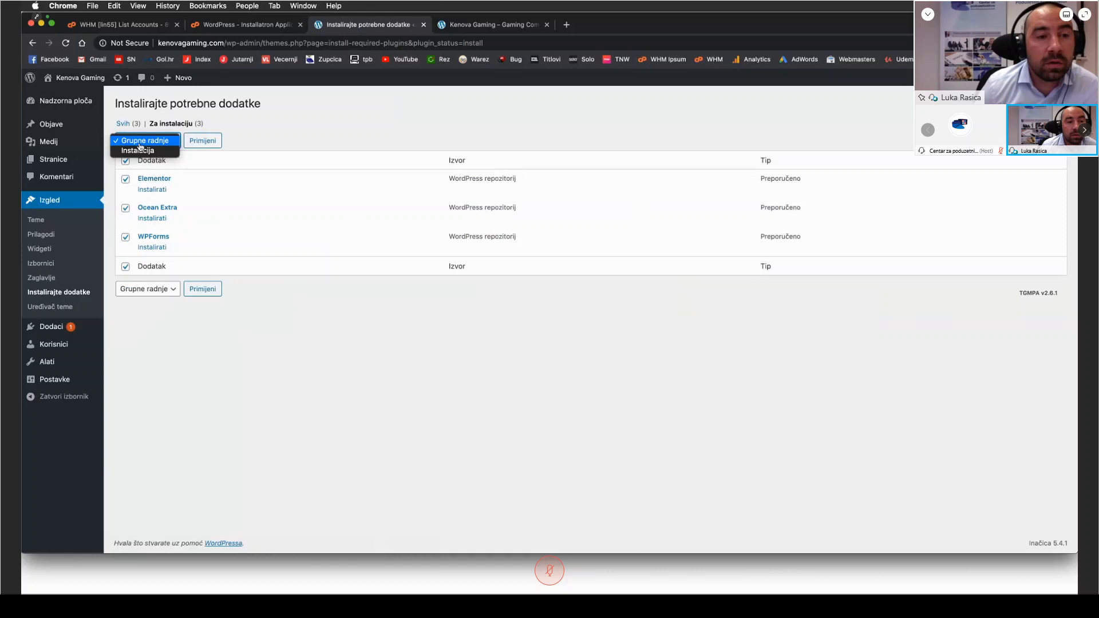
pyautogui.click(140, 152)
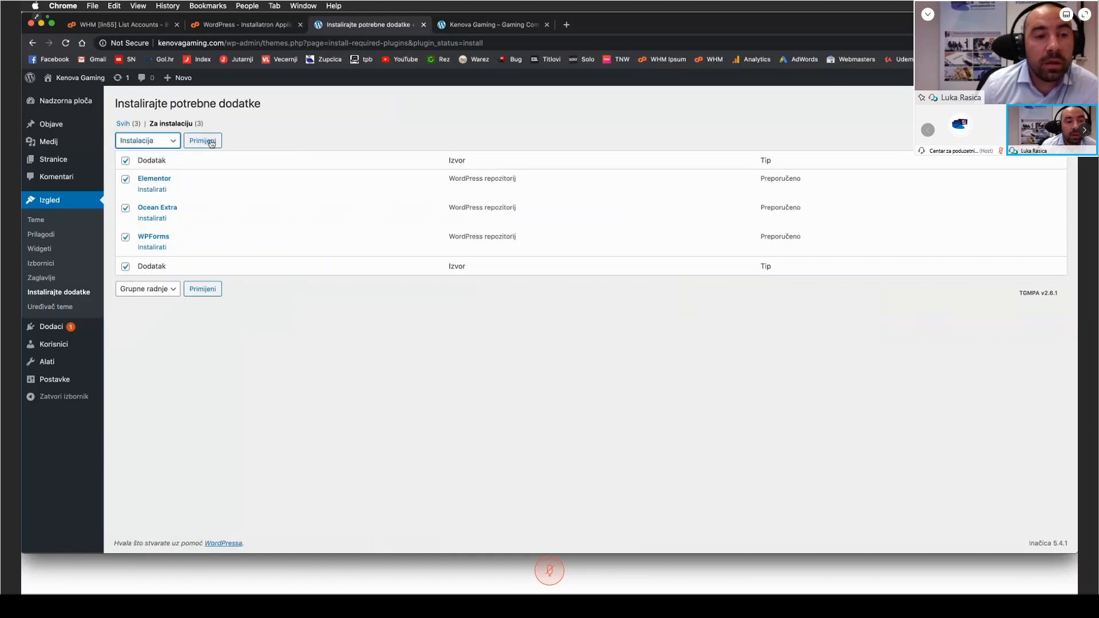
pyautogui.click(150, 143)
pyautogui.click(147, 142)
pyautogui.click(202, 142)
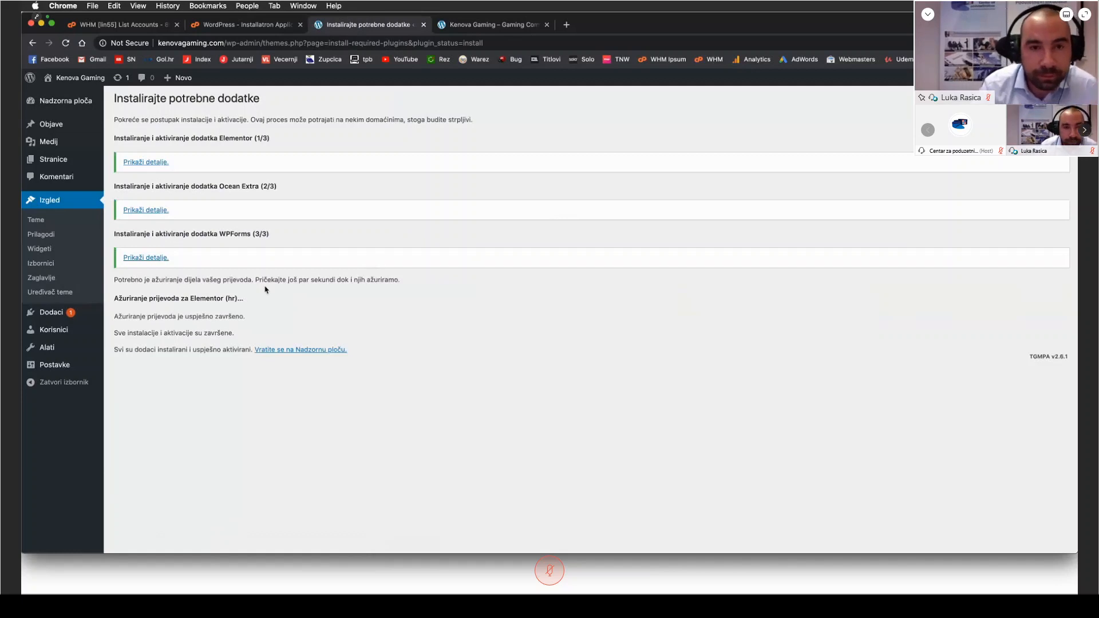
# Step: Return to the dashboard, run the OceanWP setup wizard and proceed to the demo template selection
pyautogui.click(305, 350)
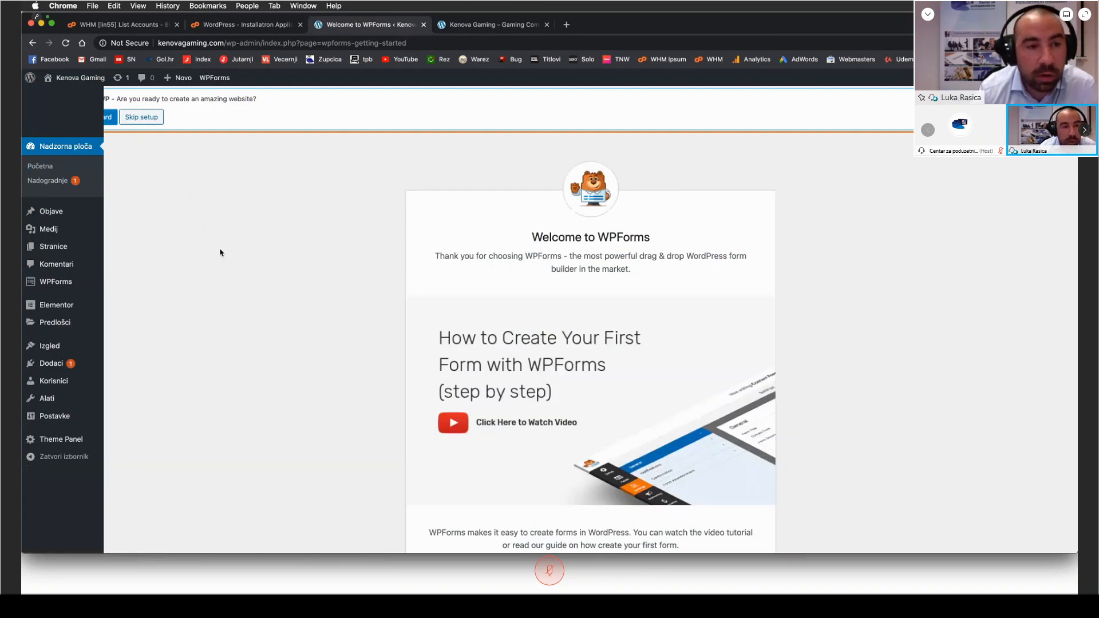
pyautogui.click(73, 150)
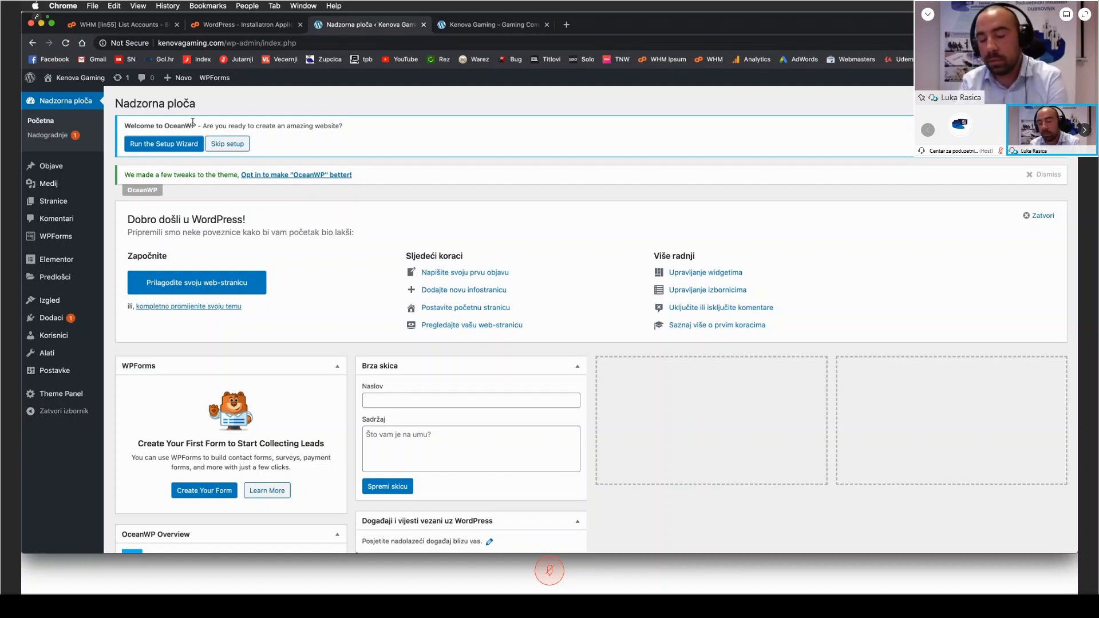
pyautogui.click(164, 146)
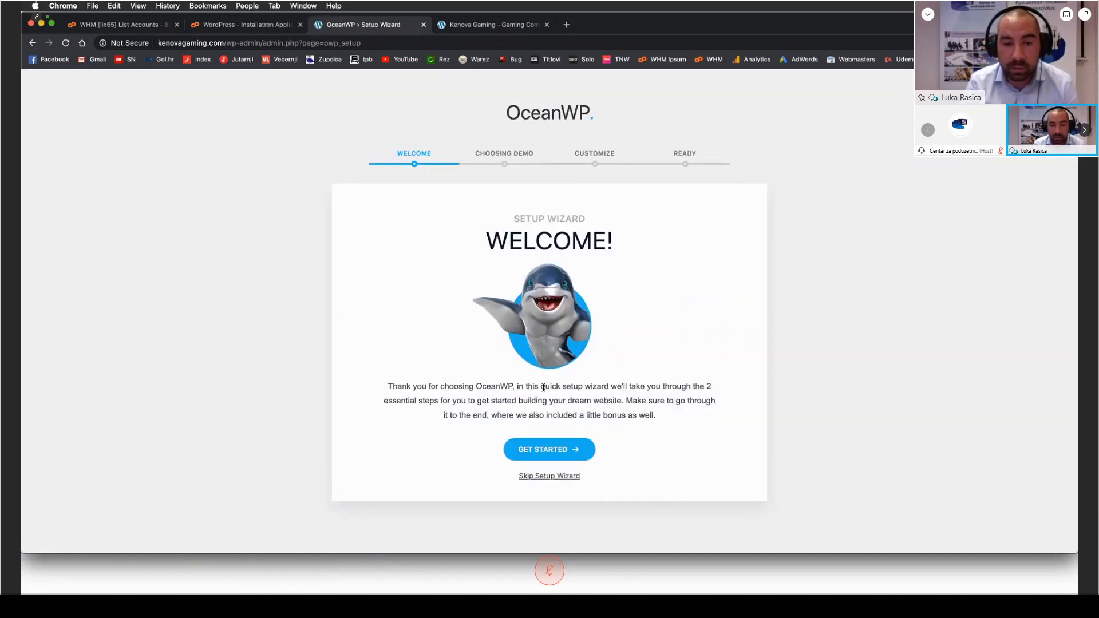
pyautogui.click(547, 450)
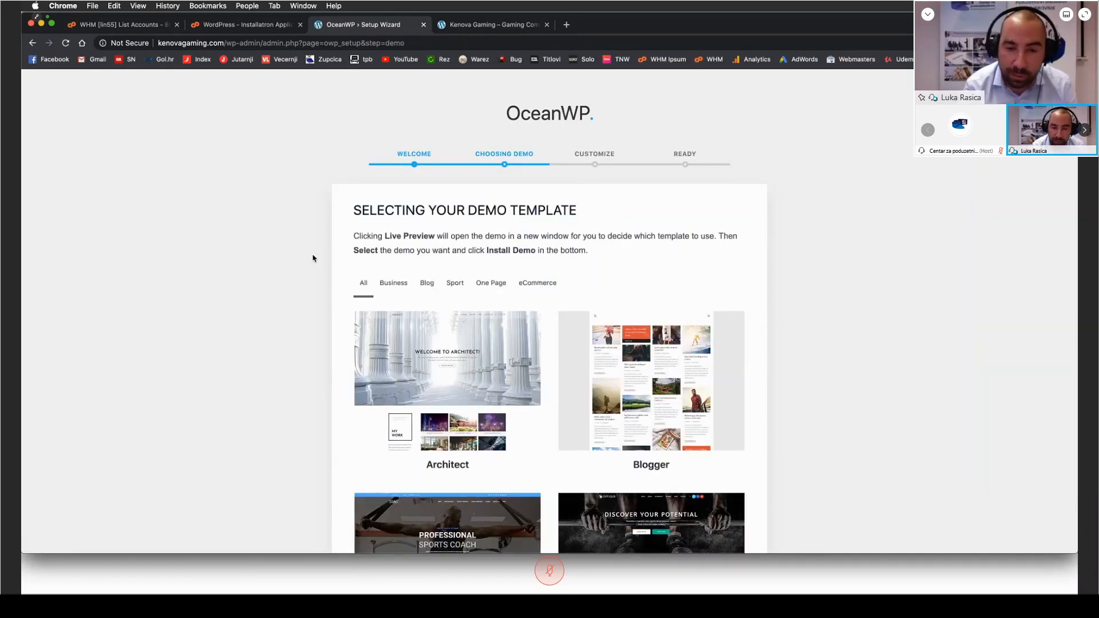
# Step: Select the Architect demo template and import its XML data, customizer settings and widgets
pyautogui.scroll(-2, 189, 233)
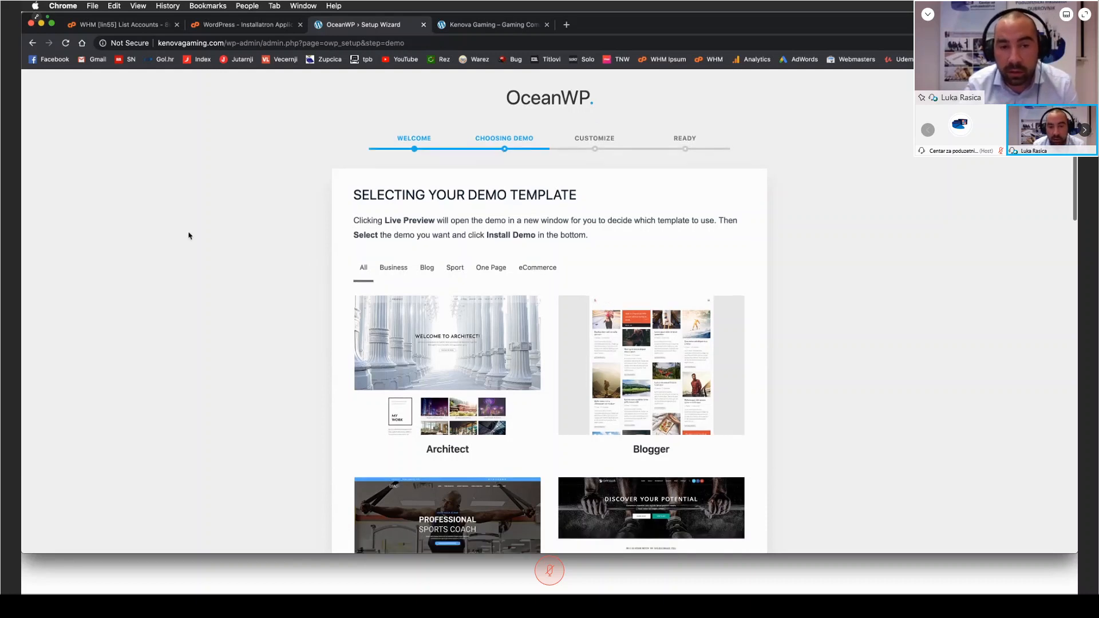
pyautogui.scroll(-2, 238, 290)
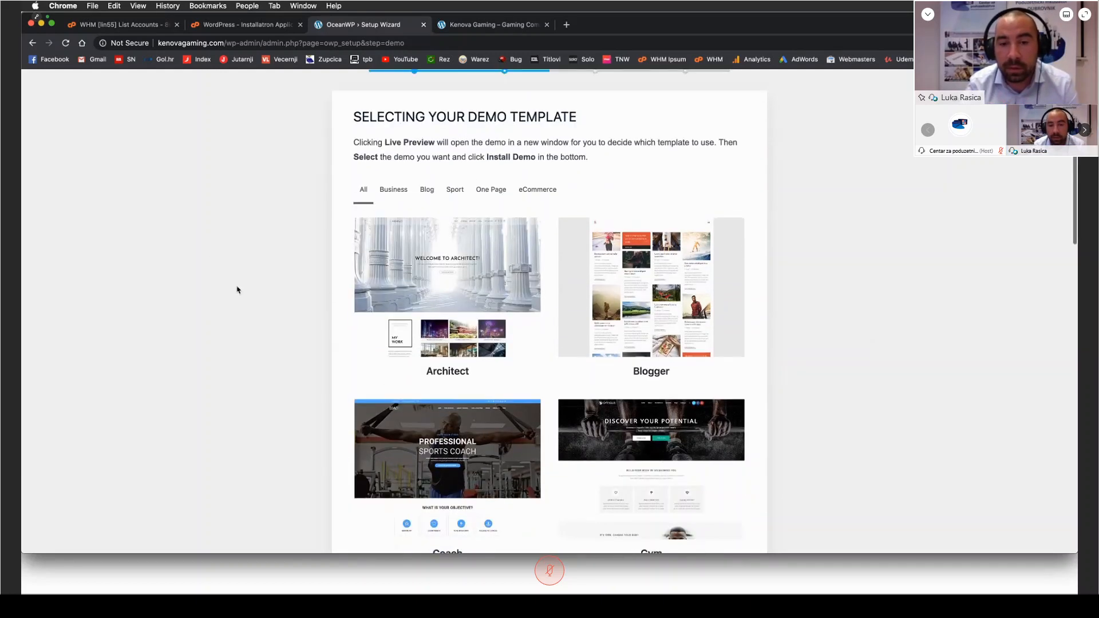
pyautogui.scroll(-2, 233, 287)
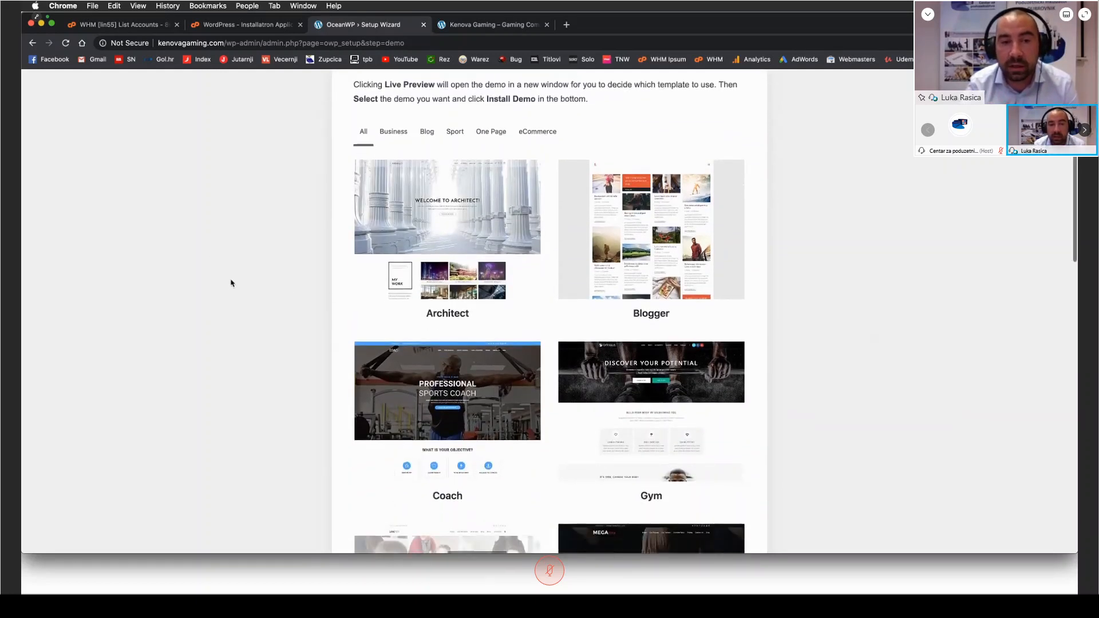
pyautogui.scroll(1, 309, 243)
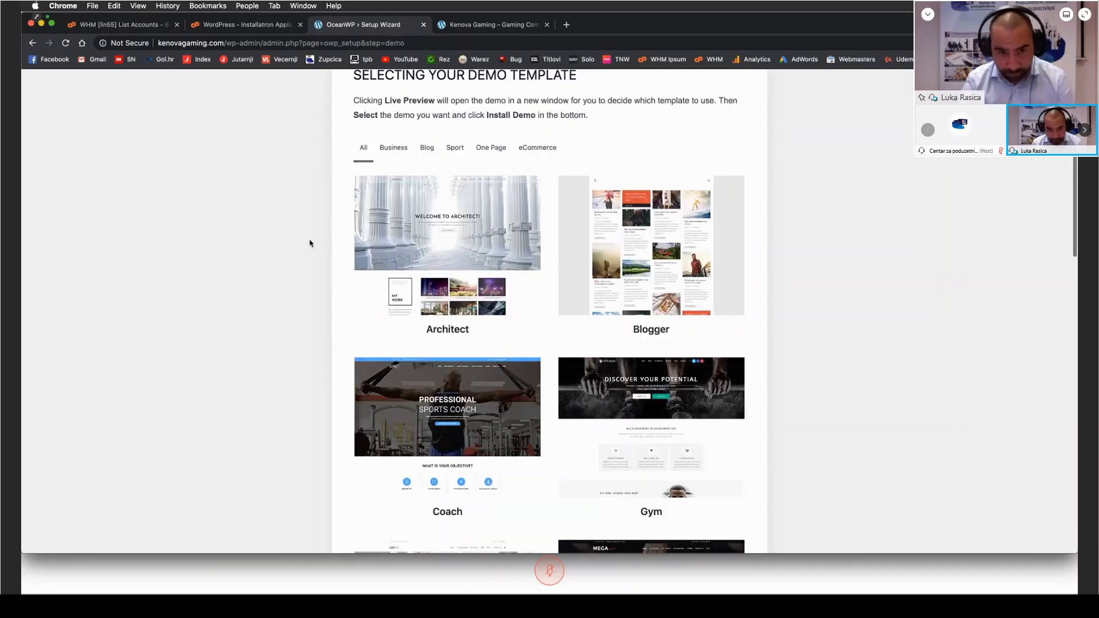
pyautogui.moveTo(443, 229)
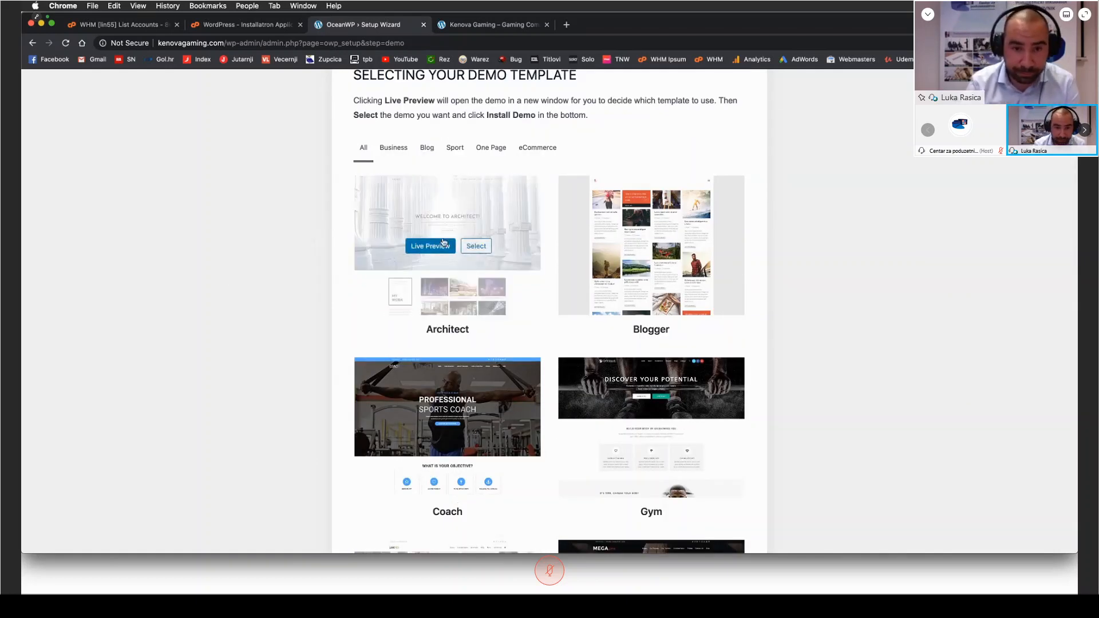
pyautogui.click(479, 248)
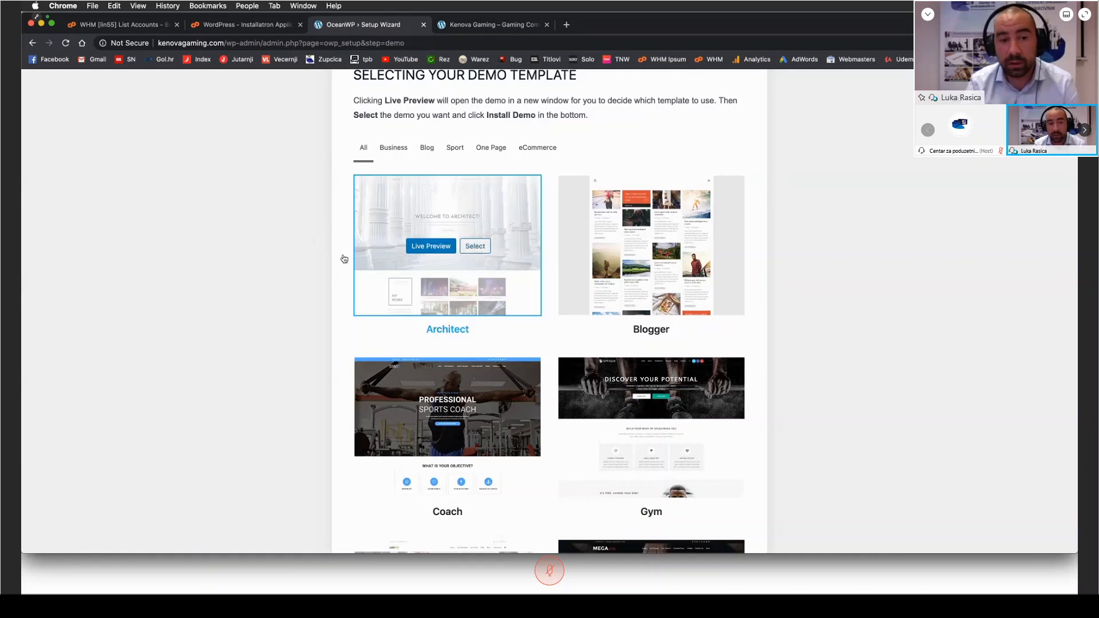
pyautogui.scroll(-10, 476, 252)
pyautogui.scroll(-4, 473, 457)
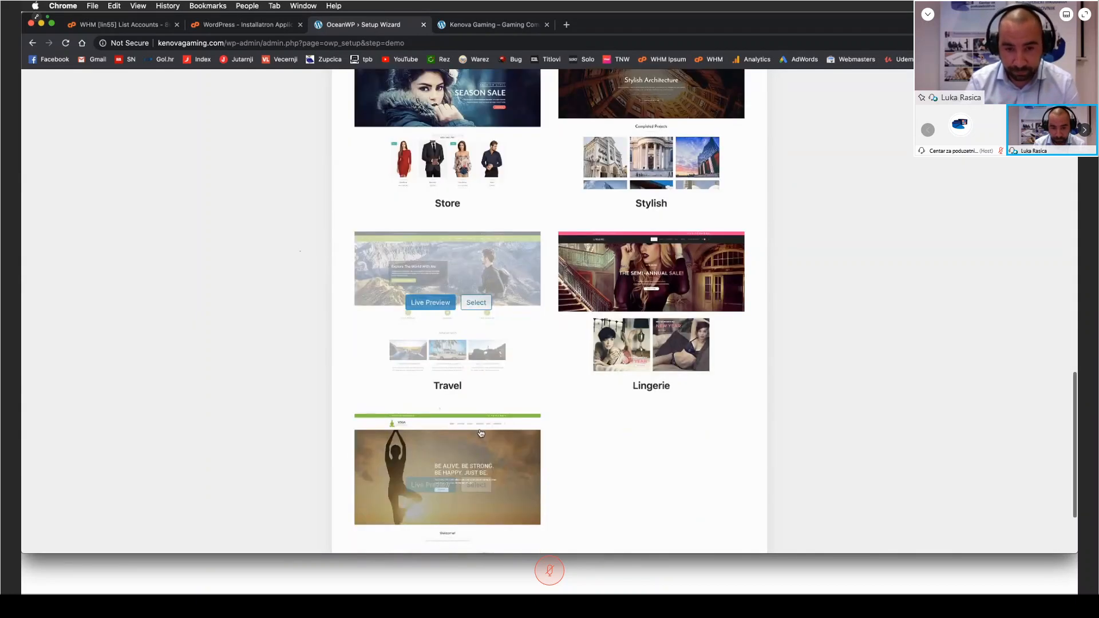
pyautogui.click(518, 511)
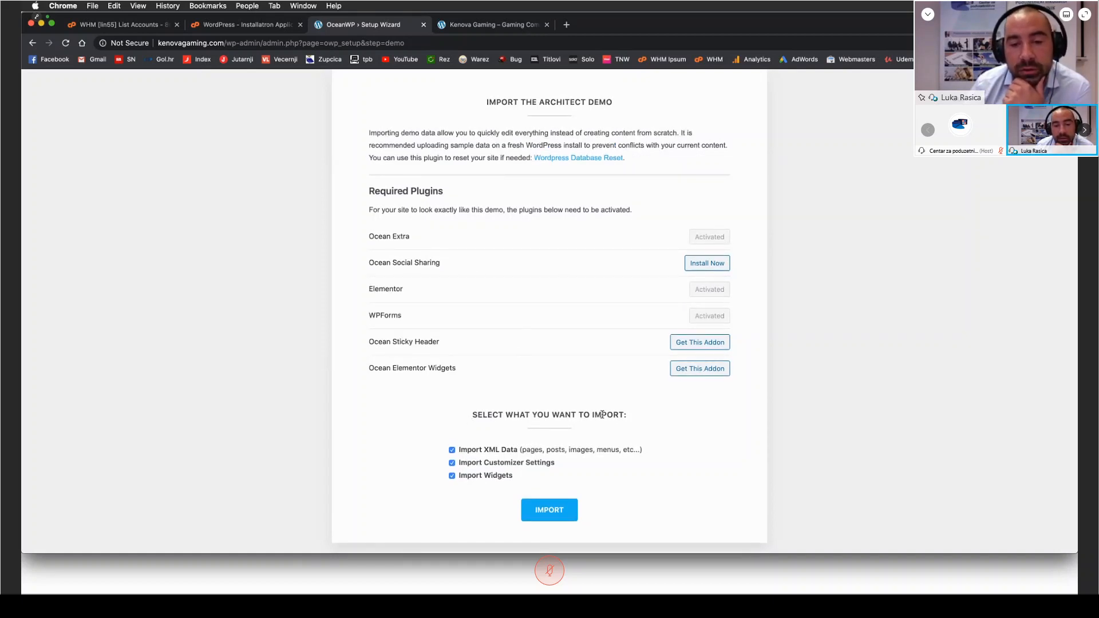
pyautogui.click(550, 512)
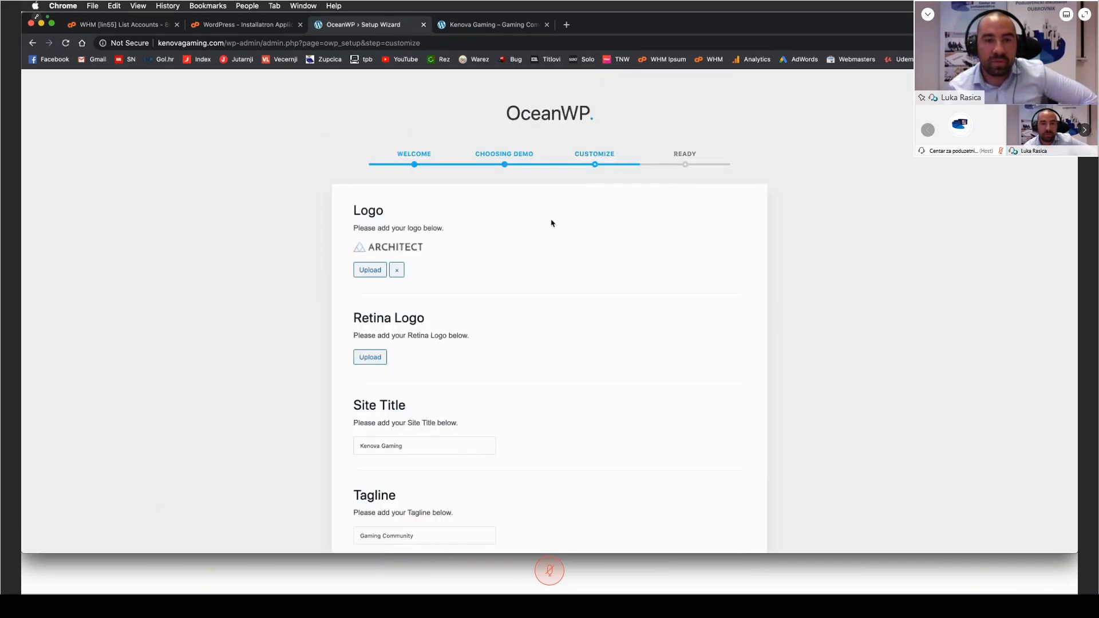
# Step: Review the logo, site title, tagline, site icon and color options in the wizard's customization stage
pyautogui.scroll(-10, 295, 240)
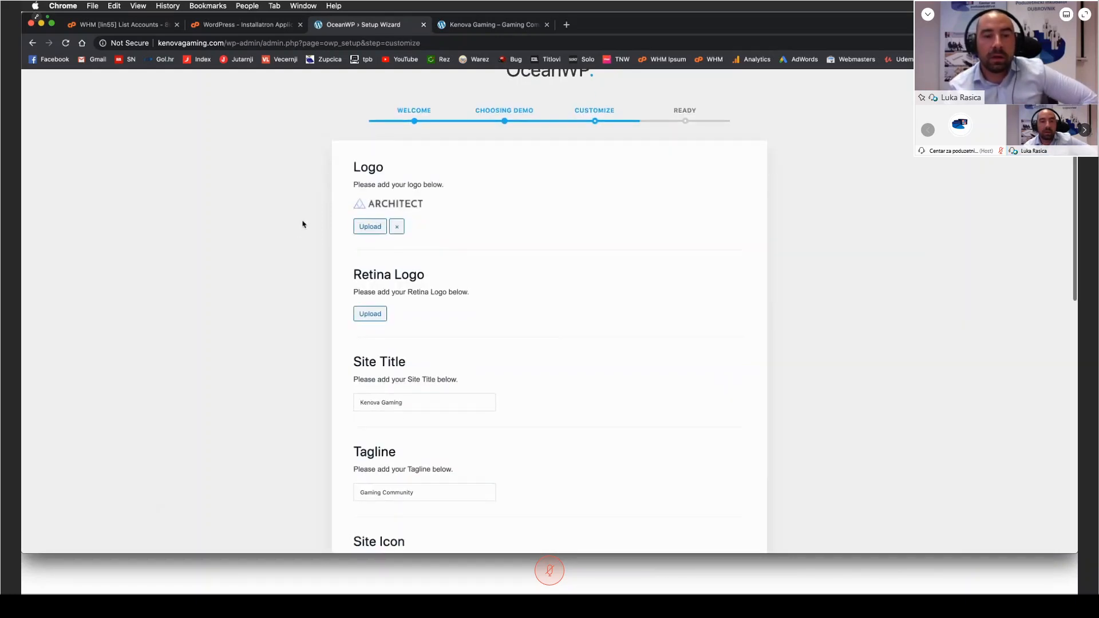
pyautogui.scroll(-5, 281, 240)
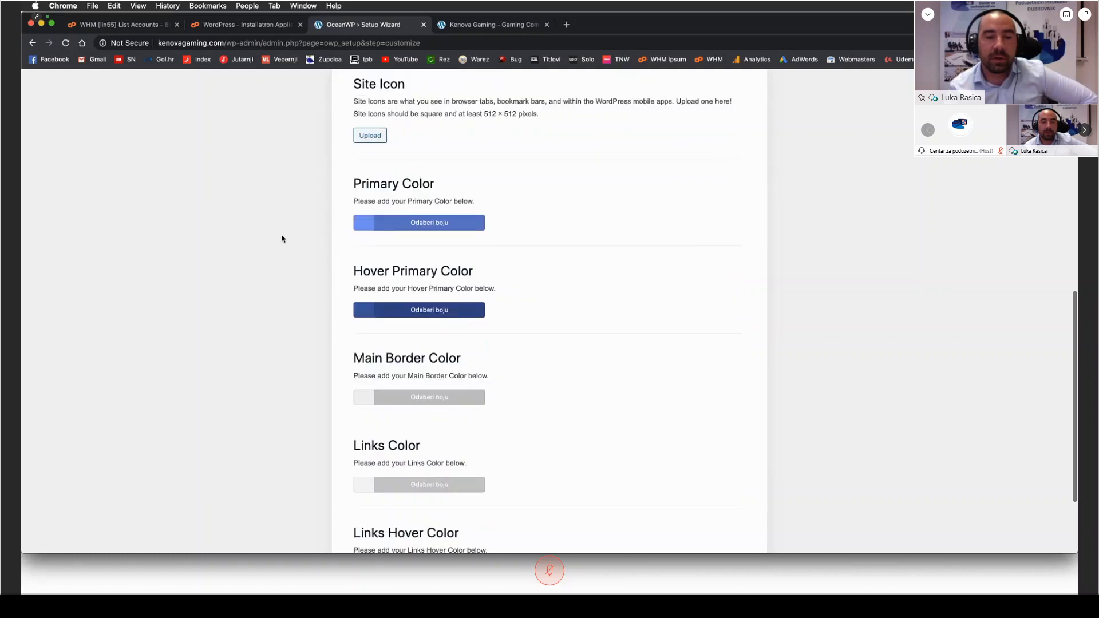
pyautogui.scroll(15, 281, 240)
pyautogui.scroll(2, 282, 239)
pyautogui.scroll(-7, 281, 239)
pyautogui.scroll(5, 282, 239)
pyautogui.scroll(-1, 282, 239)
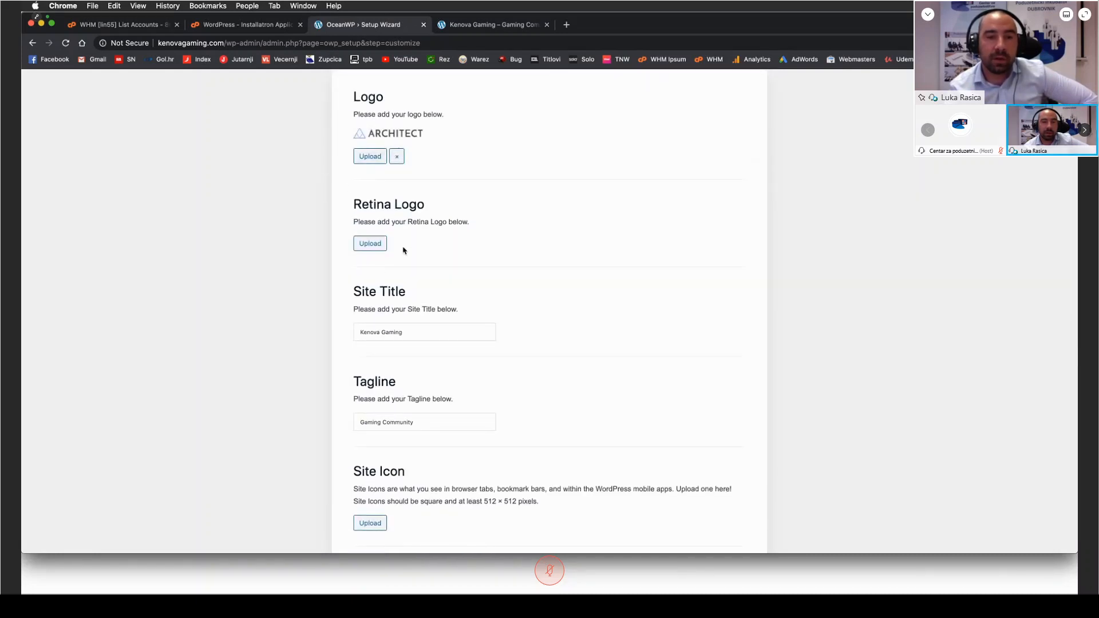
pyautogui.scroll(-3, 378, 98)
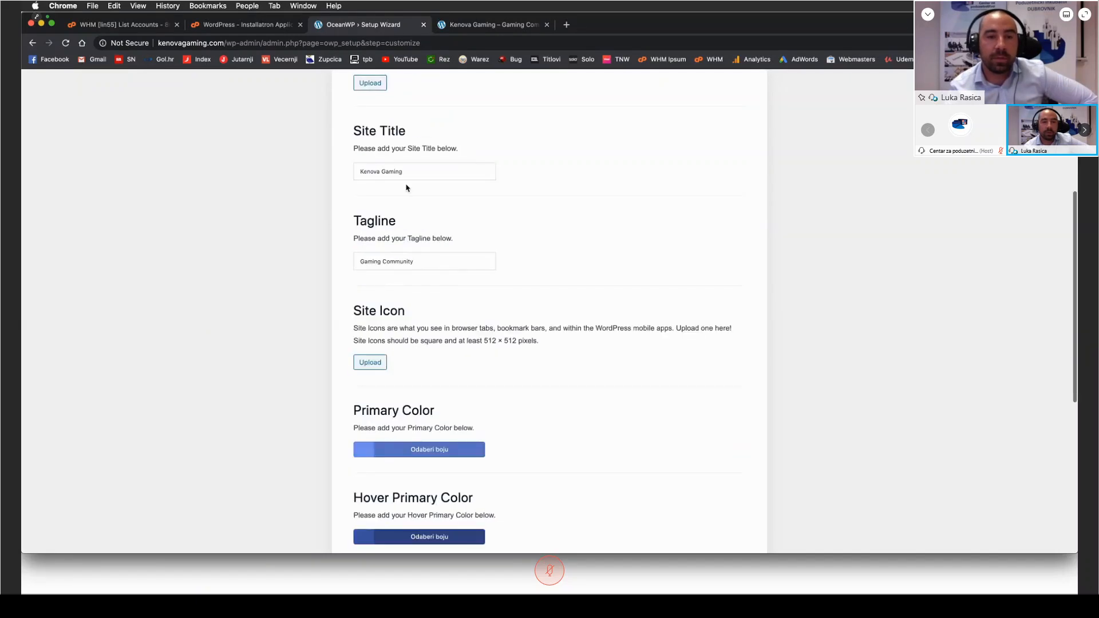
pyautogui.scroll(-2, 302, 277)
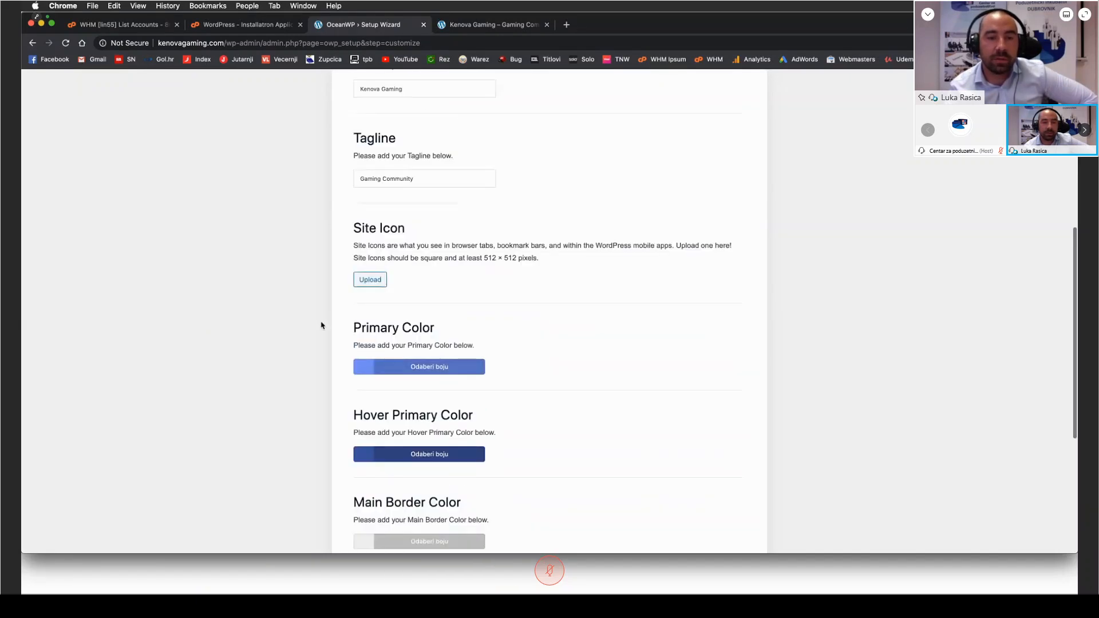
# Step: Set the primary color to a light red and continue to the wizard's final stage
pyautogui.scroll(-1, 365, 317)
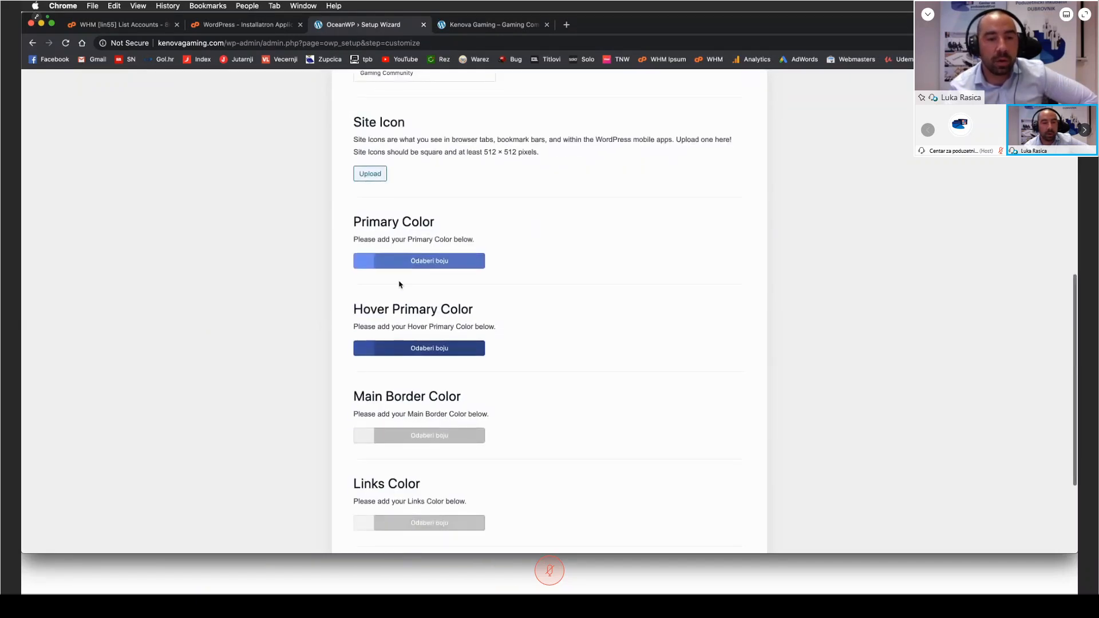
pyautogui.click(368, 263)
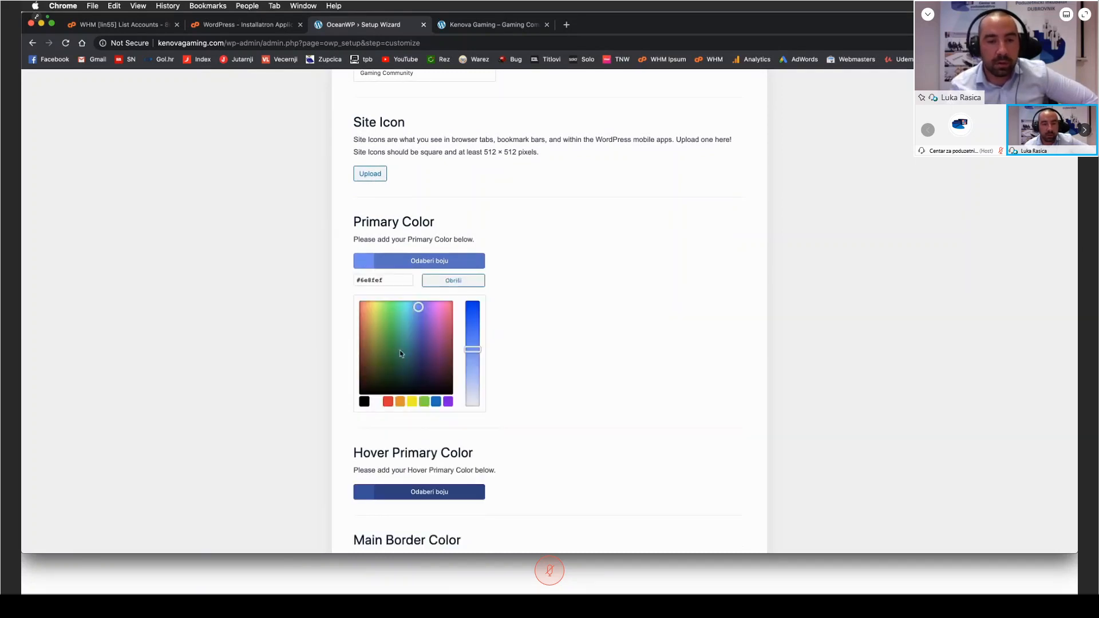
pyautogui.click(375, 355)
pyautogui.moveTo(386, 354)
pyautogui.mouseDown()
pyautogui.moveTo(369, 308)
pyautogui.moveTo(376, 315)
pyautogui.moveTo(359, 310)
pyautogui.mouseUp()
pyautogui.click(556, 300)
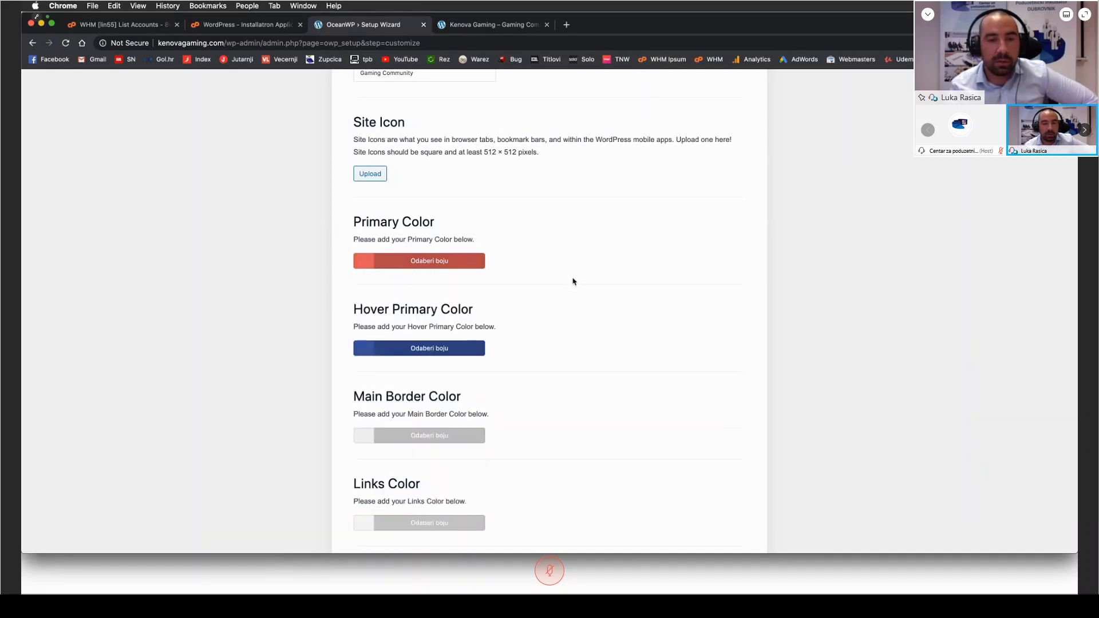
pyautogui.scroll(-5, 573, 281)
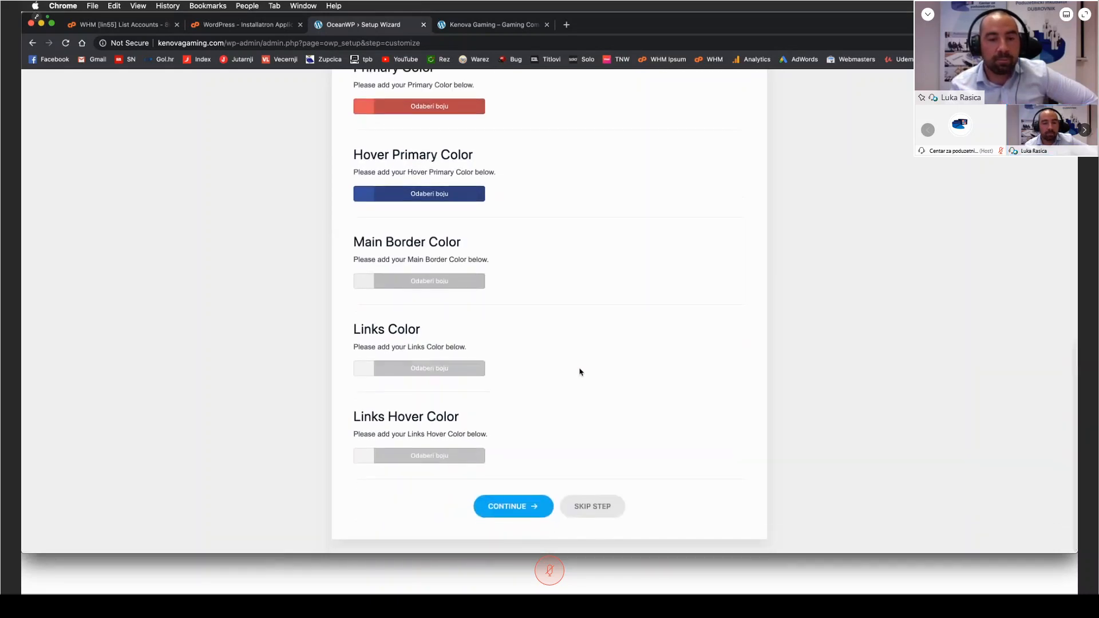
pyautogui.click(514, 507)
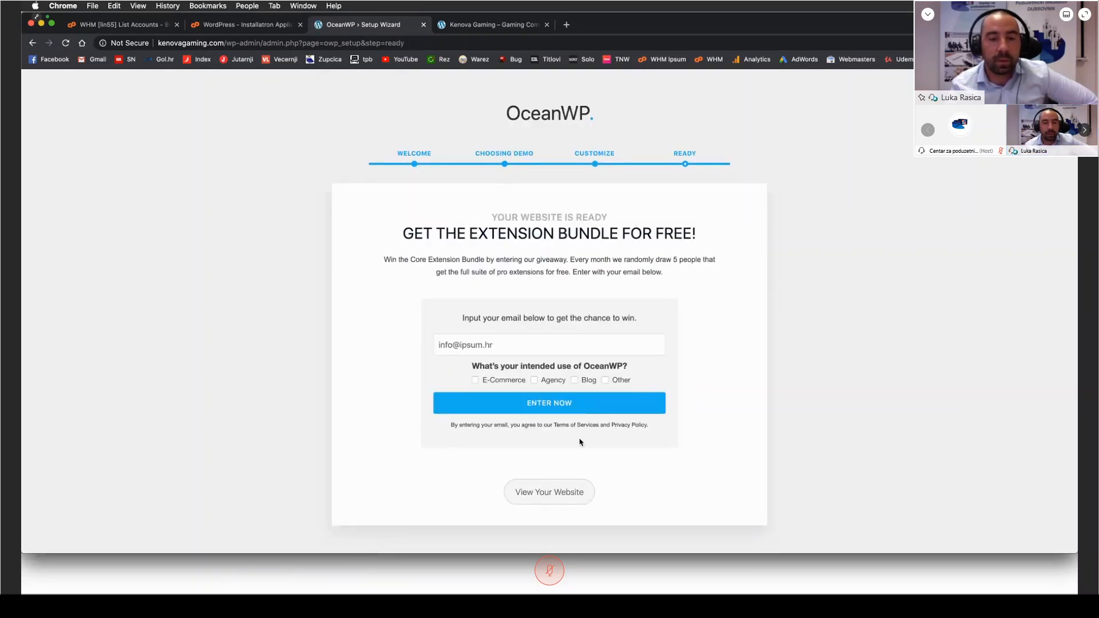
# Step: Leave the finished setup wizard and view the public Kenova Gaming homepage with the imported Architect demo
pyautogui.click(553, 497)
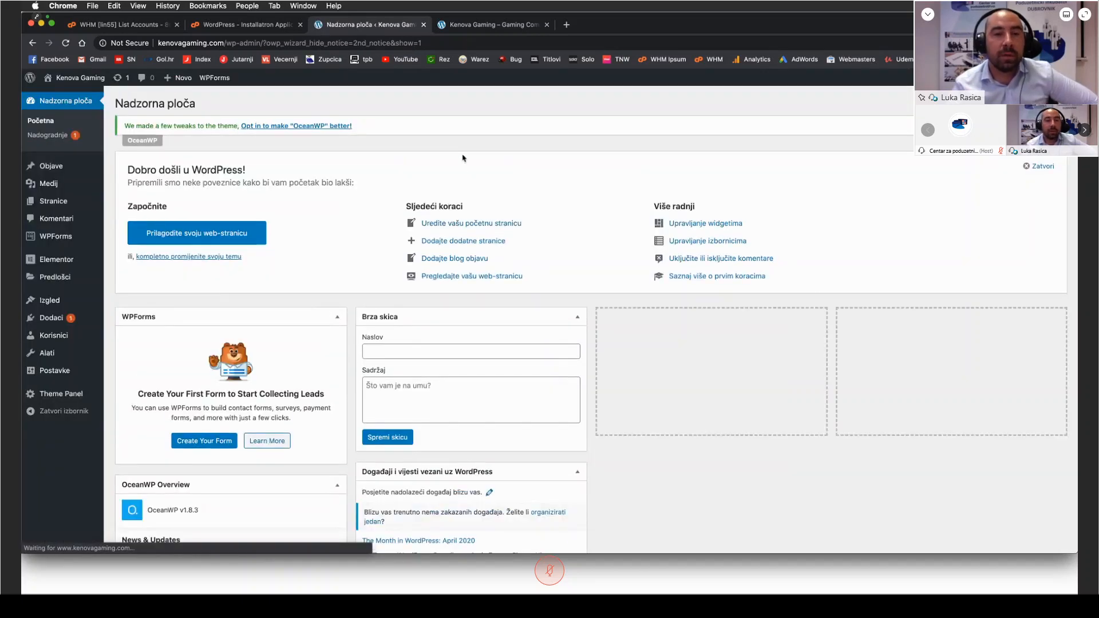
pyautogui.click(463, 28)
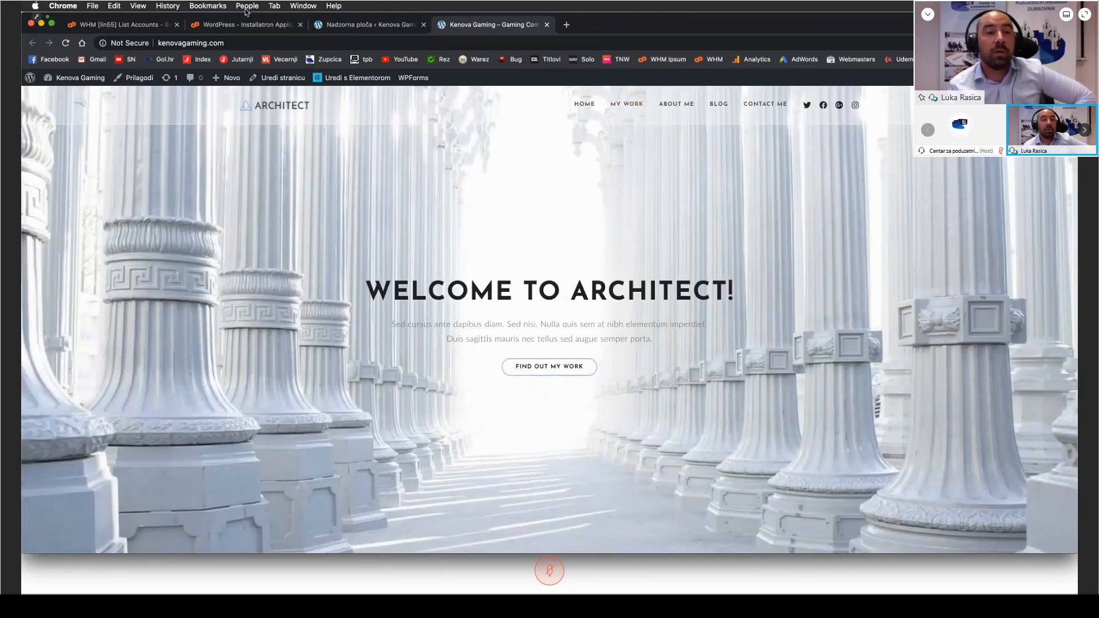
pyautogui.click(160, 42)
pyautogui.click(196, 219)
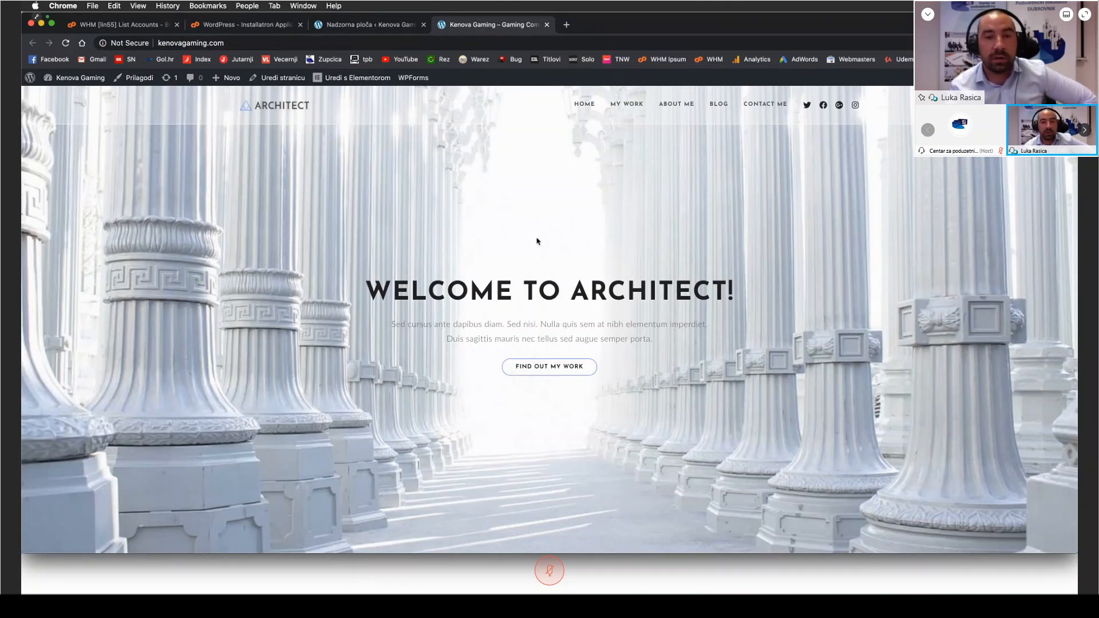
# Step: Look through the imported Architect homepage, from the welcome heading down to the work, awards and team sections
pyautogui.scroll(-5, 338, 233)
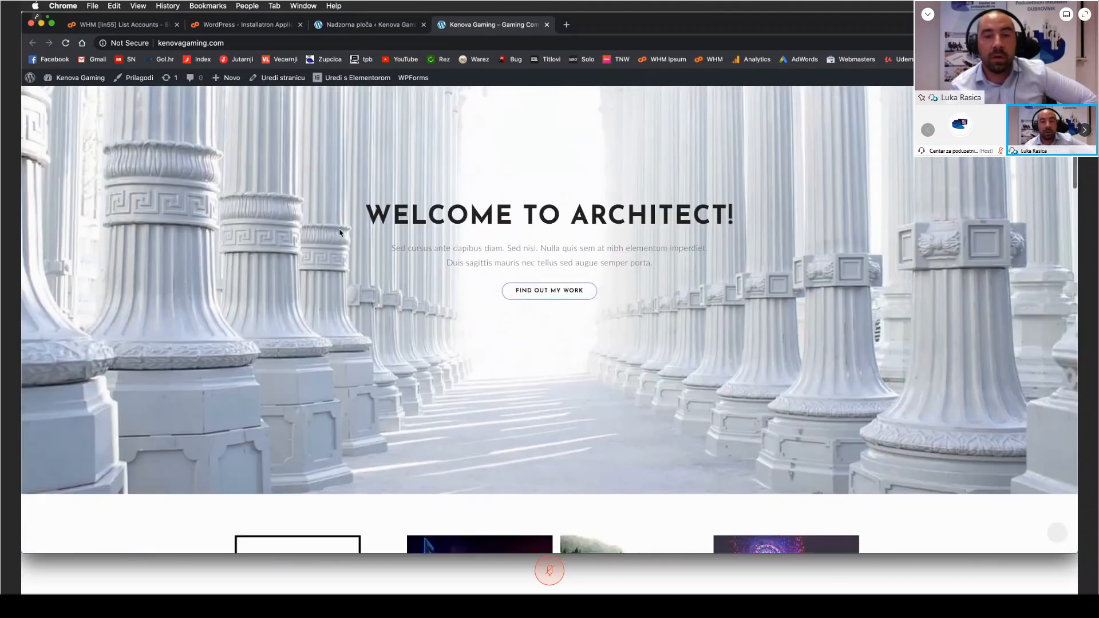
pyautogui.scroll(-6, 115, 252)
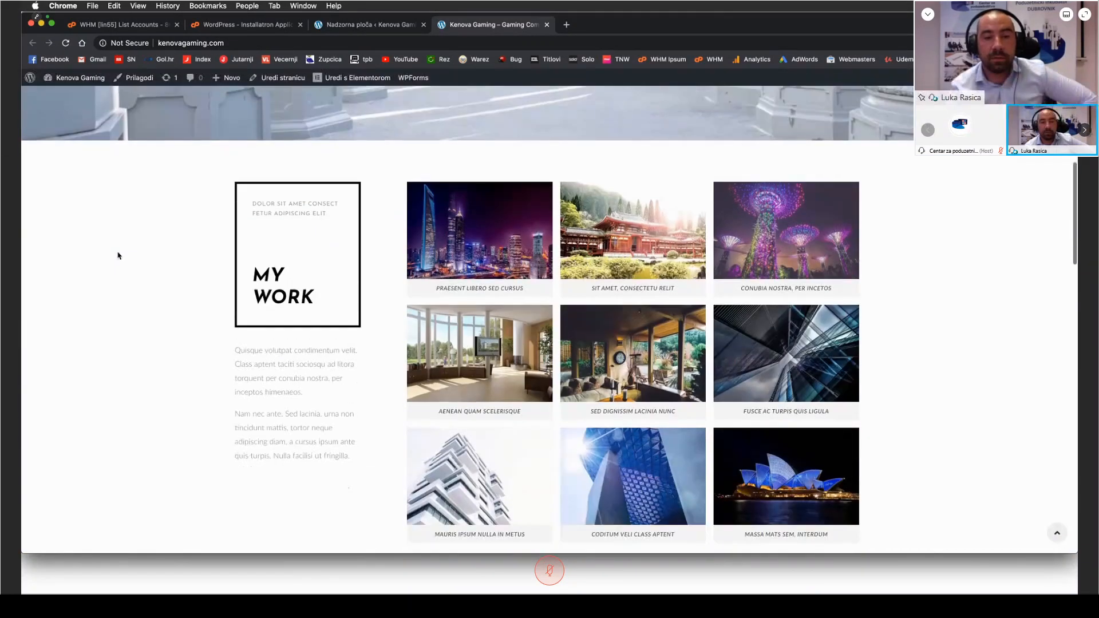
pyautogui.scroll(-2, 126, 252)
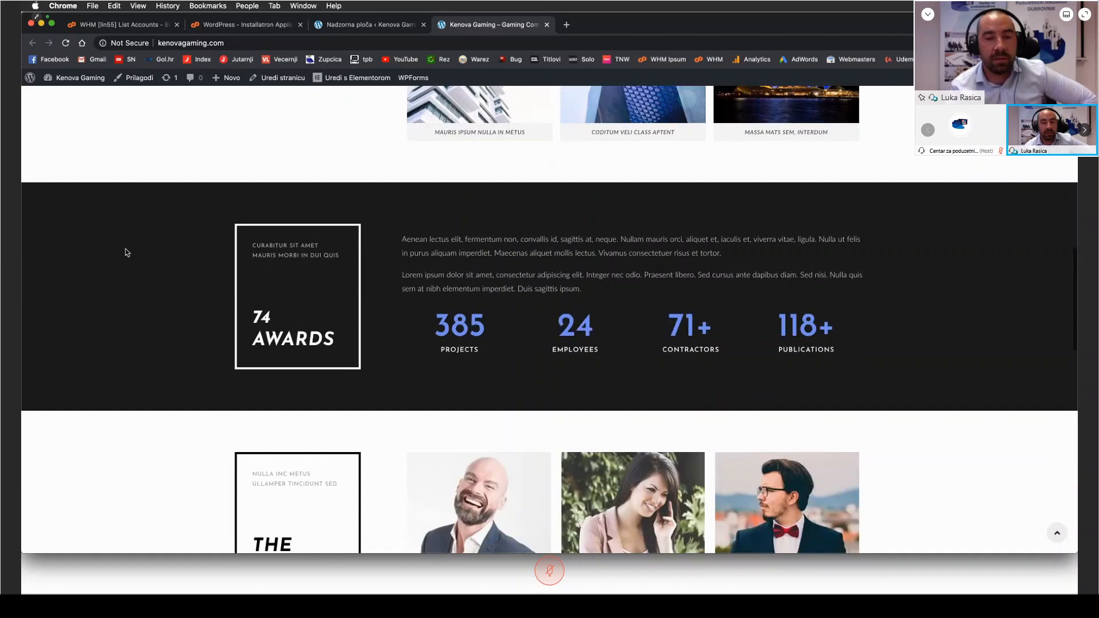
pyautogui.scroll(-2, 117, 250)
pyautogui.scroll(10, 115, 250)
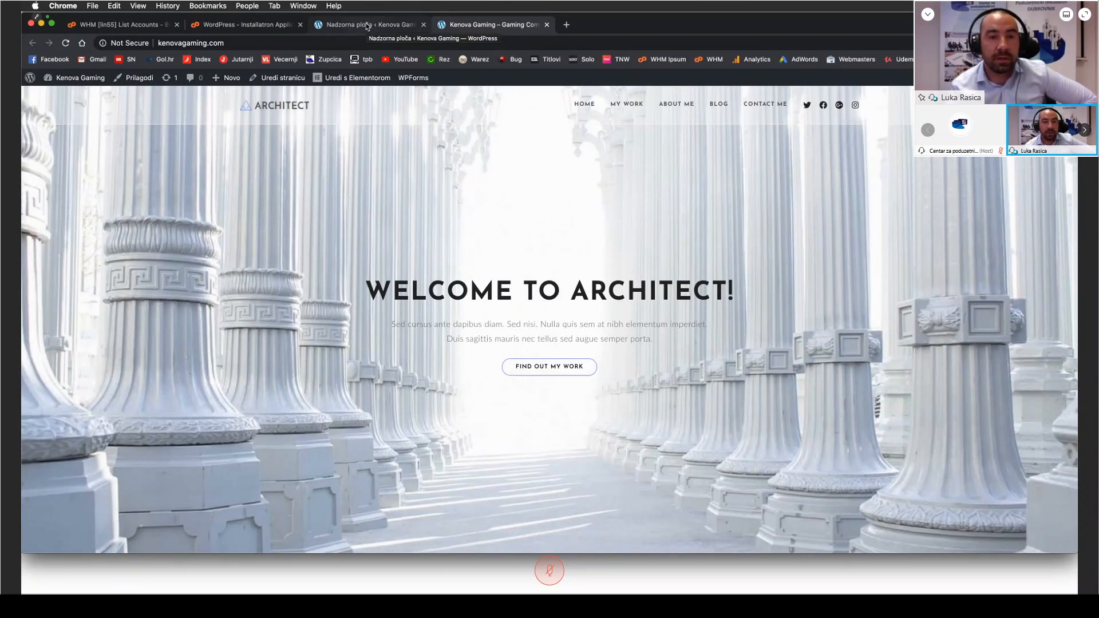
pyautogui.moveTo(367, 289); pyautogui.dragTo(351, 265)
pyautogui.click(759, 293)
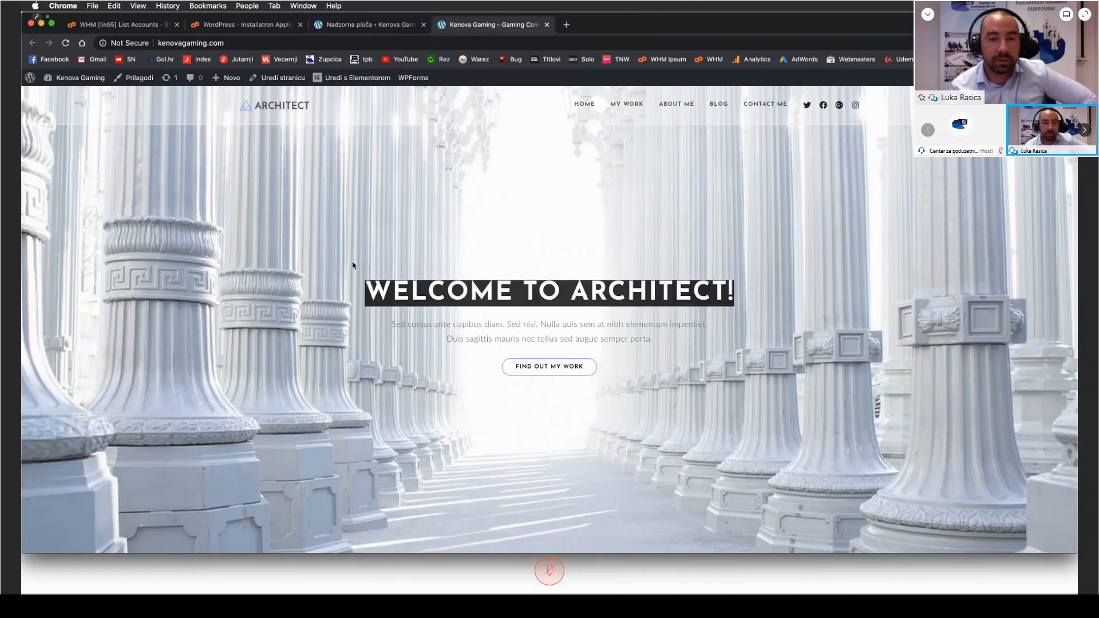
pyautogui.click(347, 262)
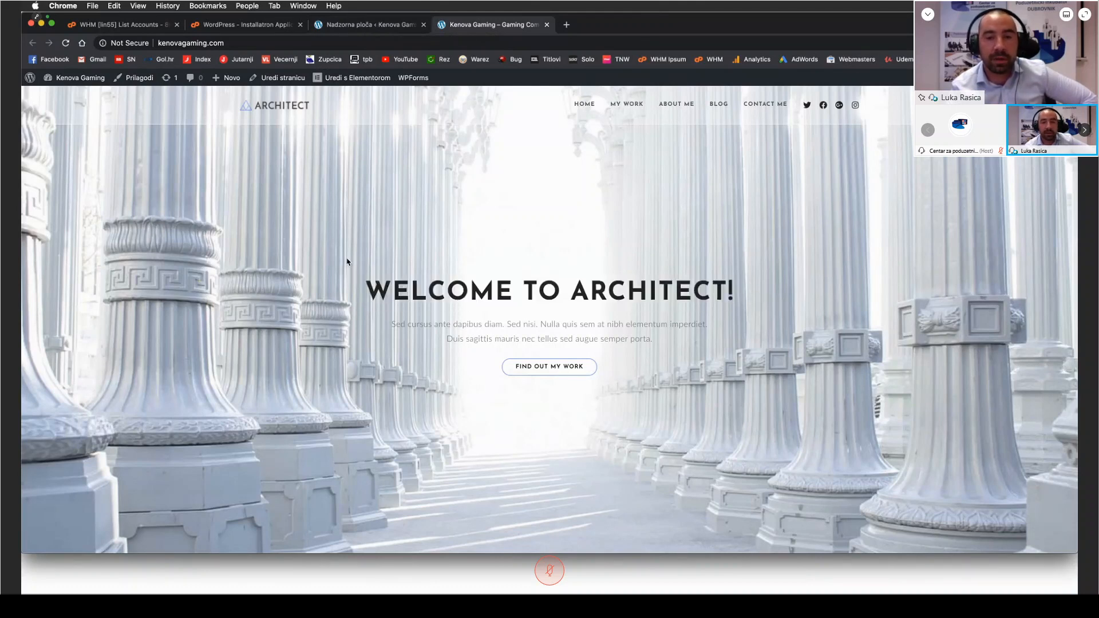
# Step: Close the site's homepage and dashboard, and uninstall the Kenova Gaming WordPress application in Installatron
pyautogui.click(547, 25)
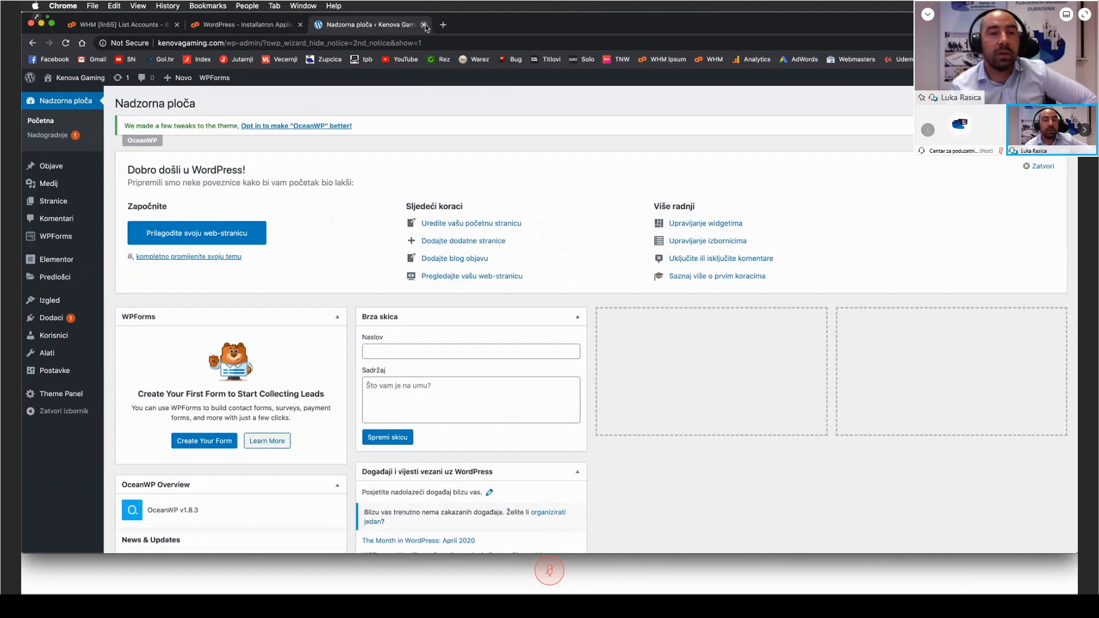
pyautogui.click(423, 25)
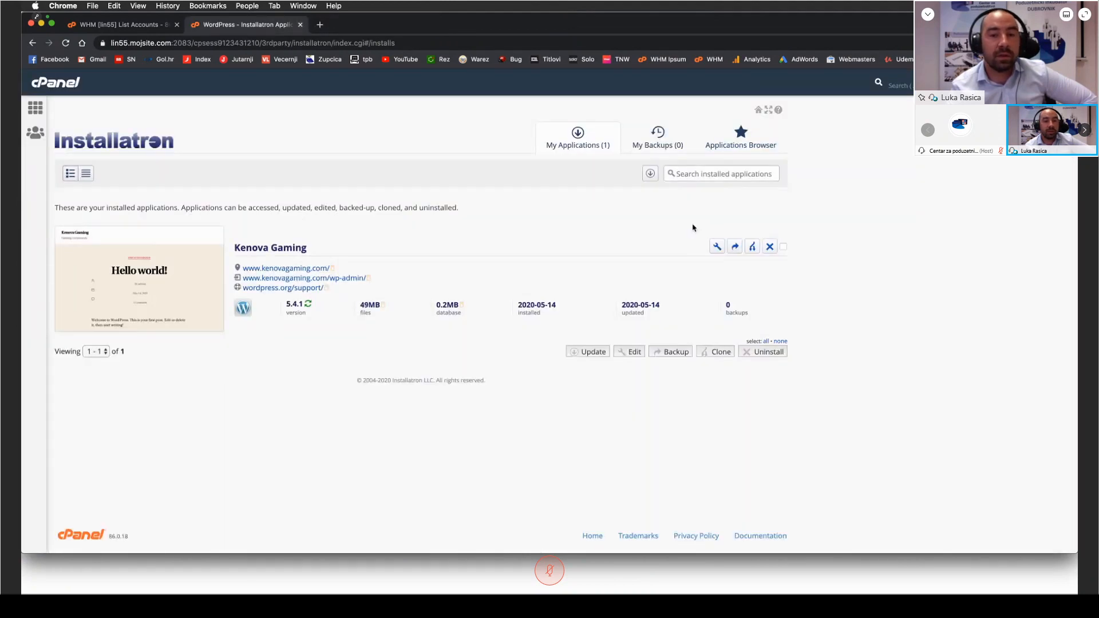
pyautogui.click(771, 247)
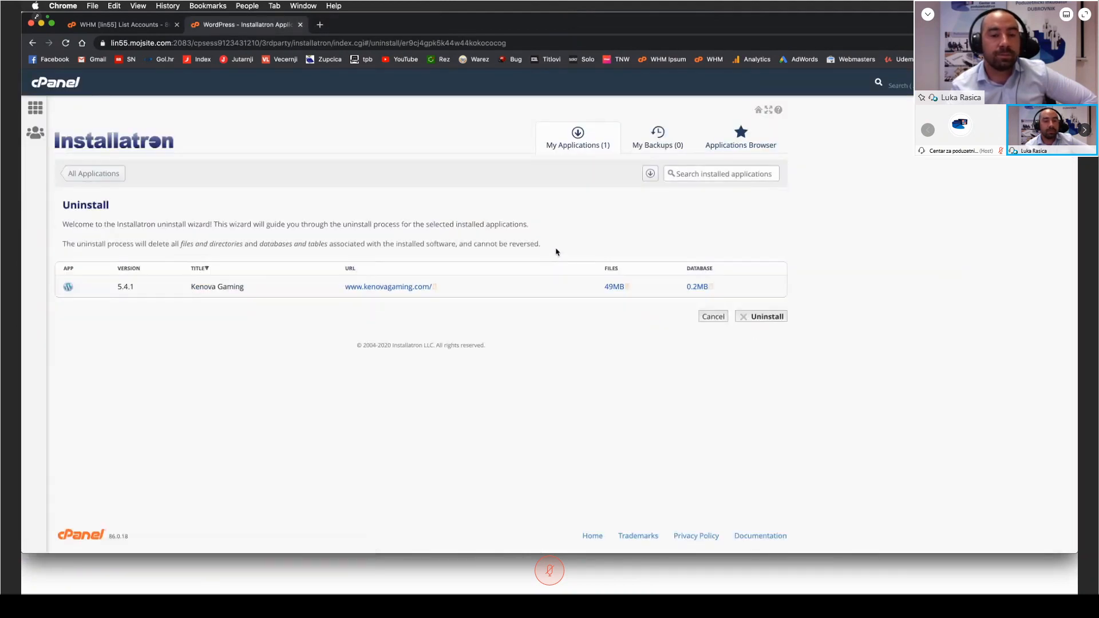
pyautogui.click(767, 316)
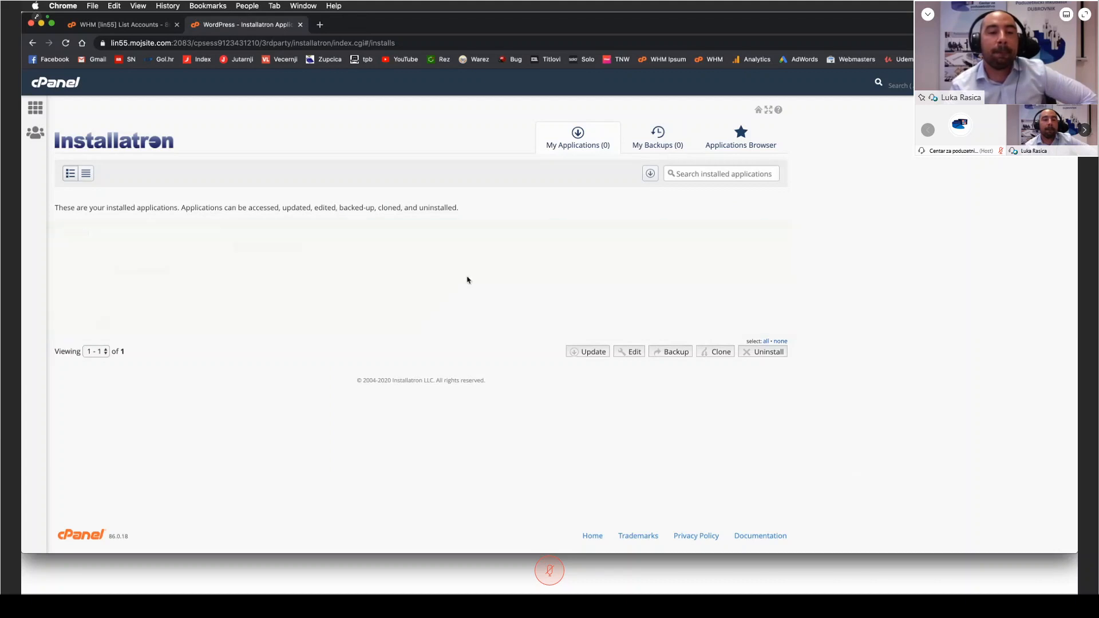
# Step: Return to the cPanel home page and start a new WordPress installation from the featured web applications
pyautogui.click(33, 107)
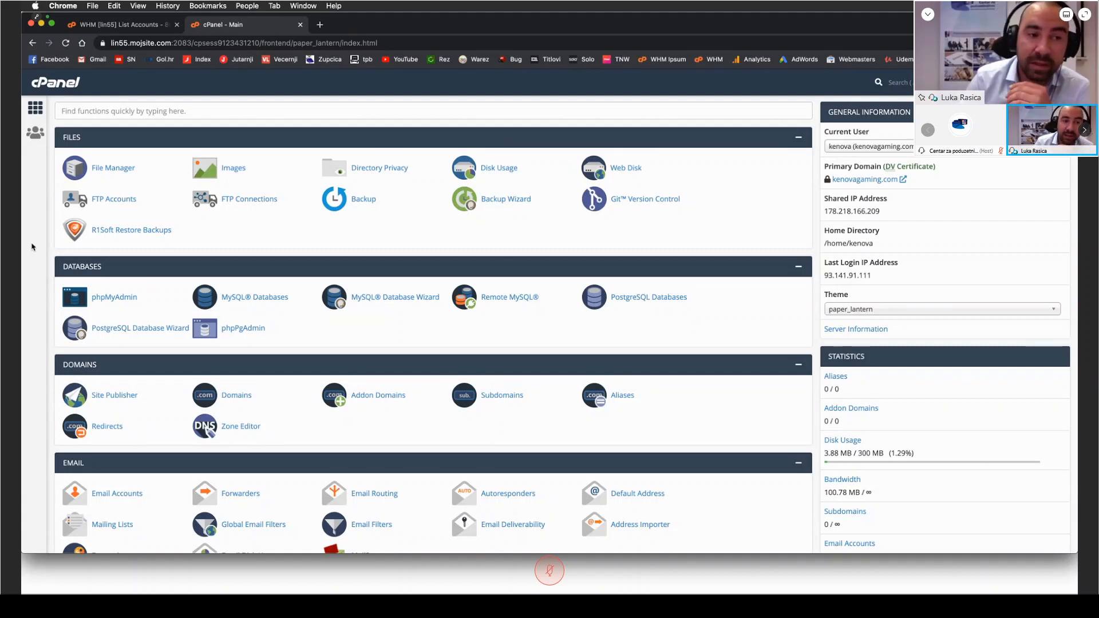
pyautogui.scroll(-20, 34, 251)
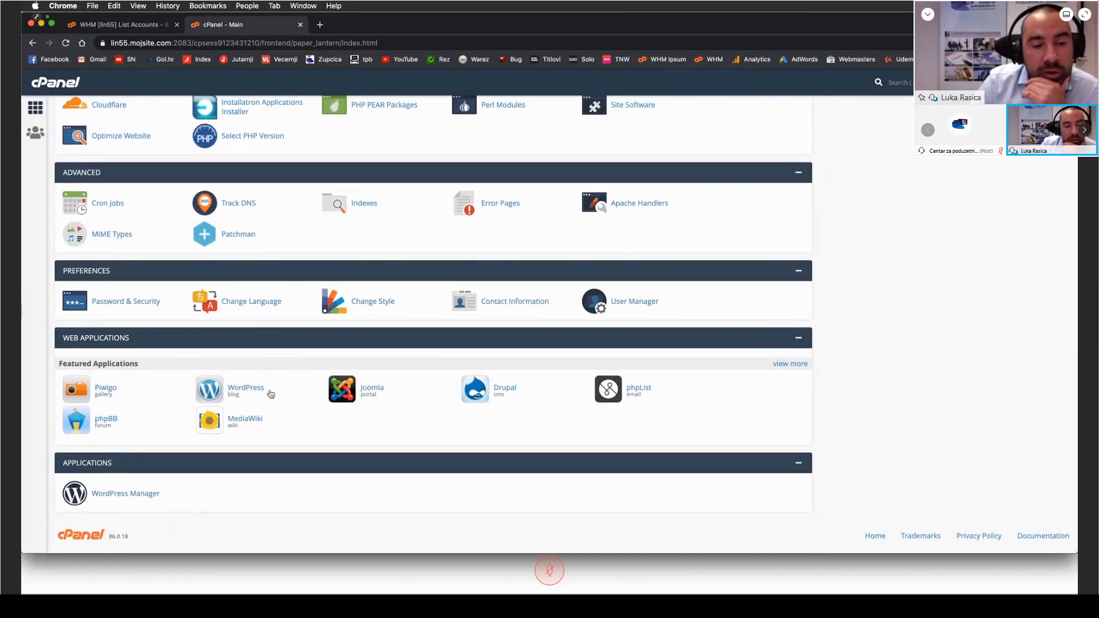
pyautogui.click(246, 393)
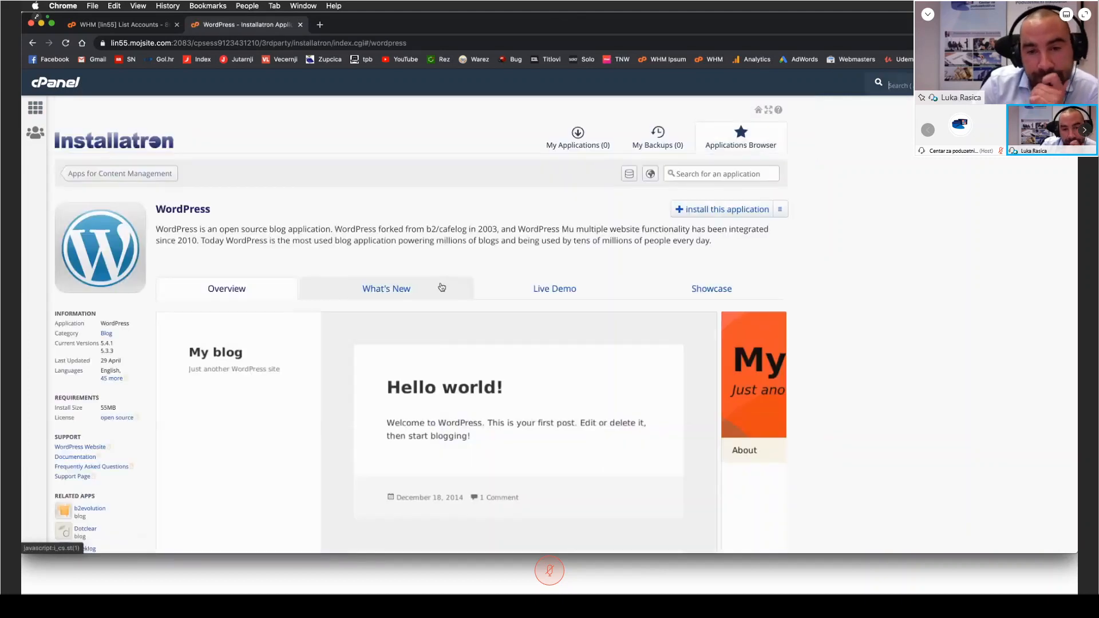
pyautogui.click(726, 209)
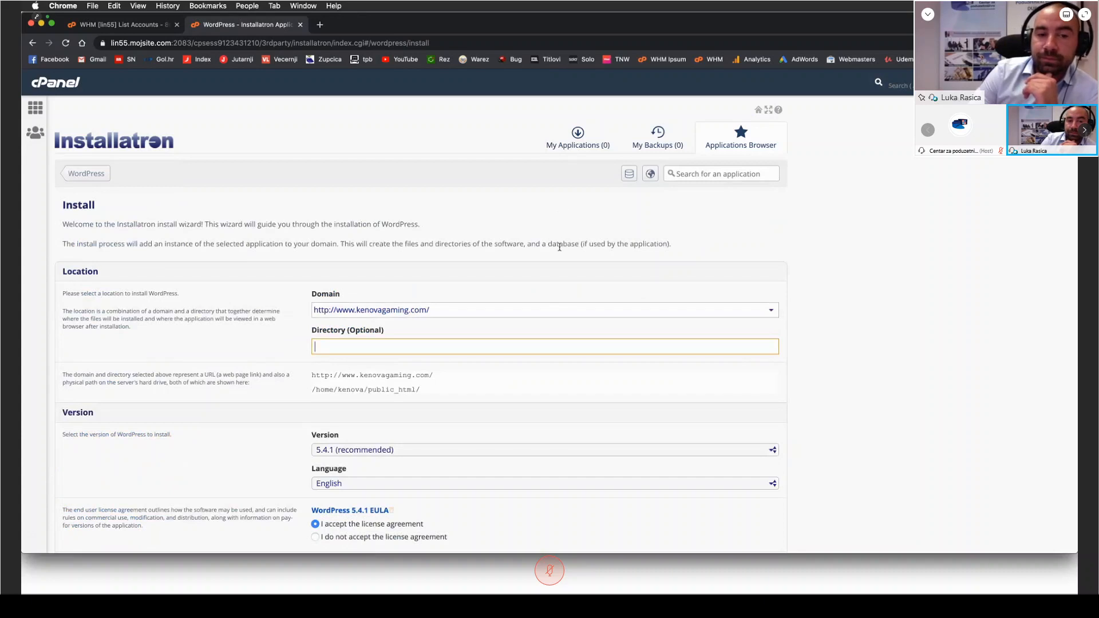
# Step: Review the install form's domain, version, language, update and administrator settings, including the password display option
pyautogui.scroll(-1, 560, 247)
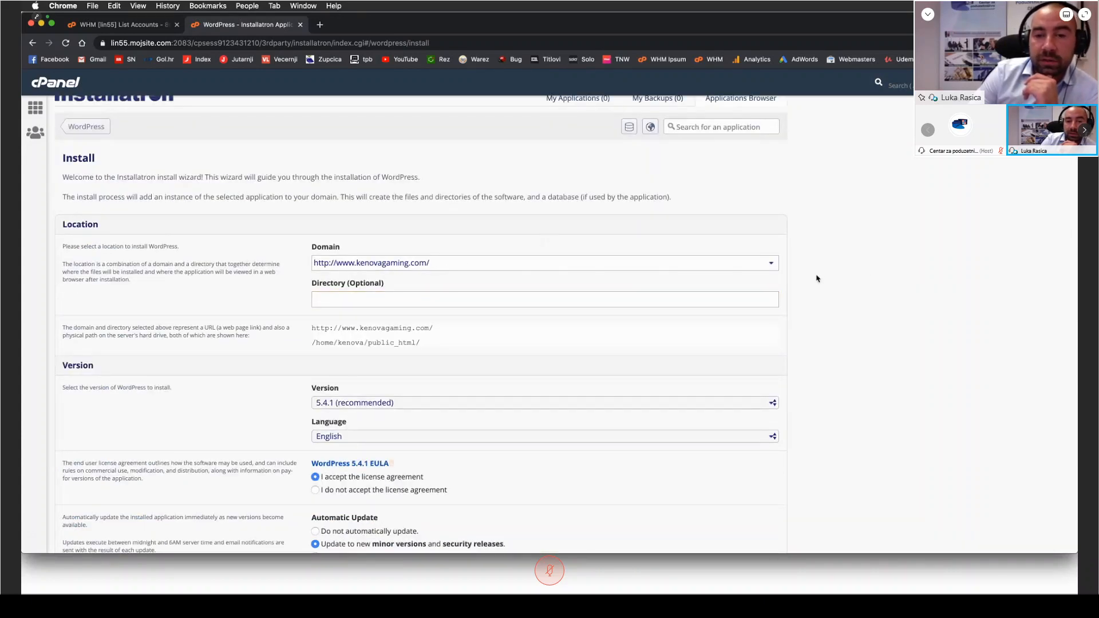
pyautogui.scroll(-8, 817, 275)
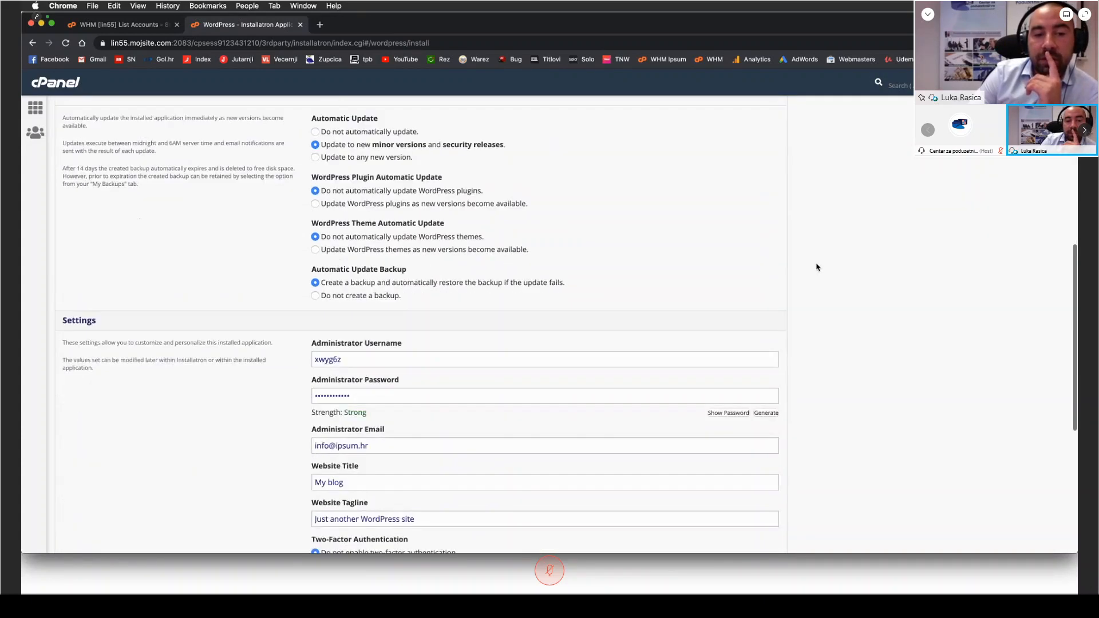
pyautogui.scroll(-2, 817, 267)
pyautogui.scroll(10, 817, 268)
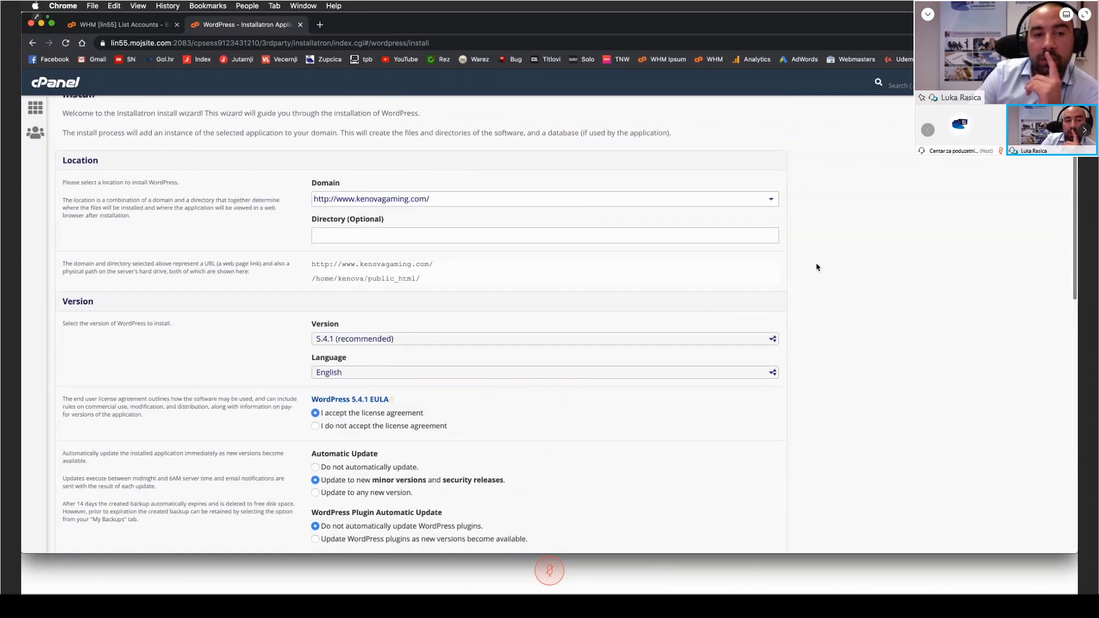
pyautogui.scroll(2, 817, 268)
pyautogui.scroll(-10, 817, 267)
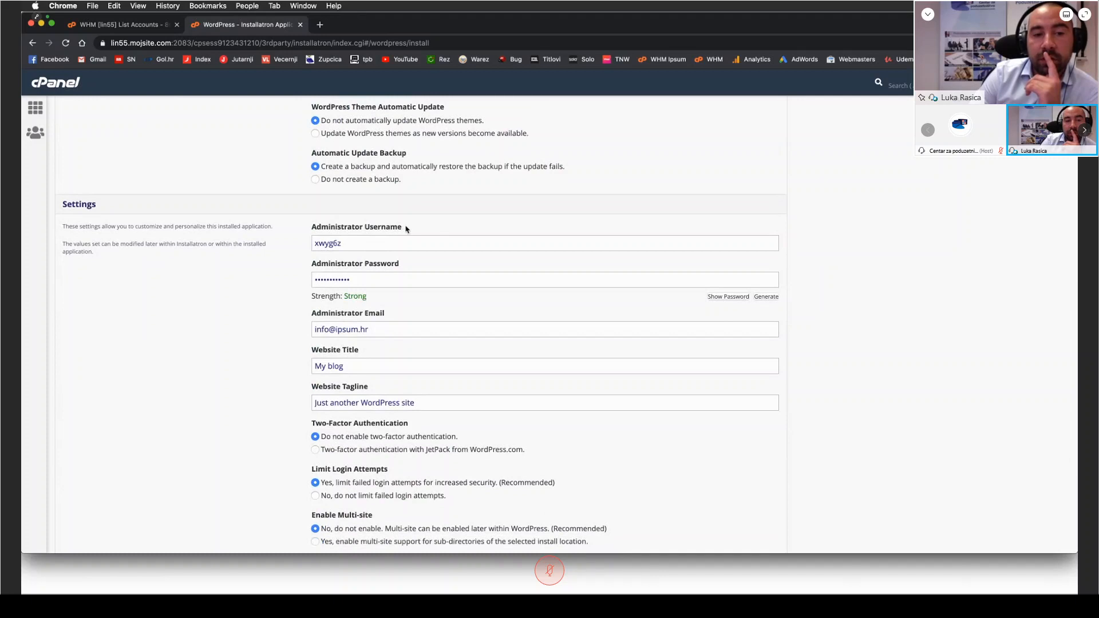
pyautogui.click(724, 297)
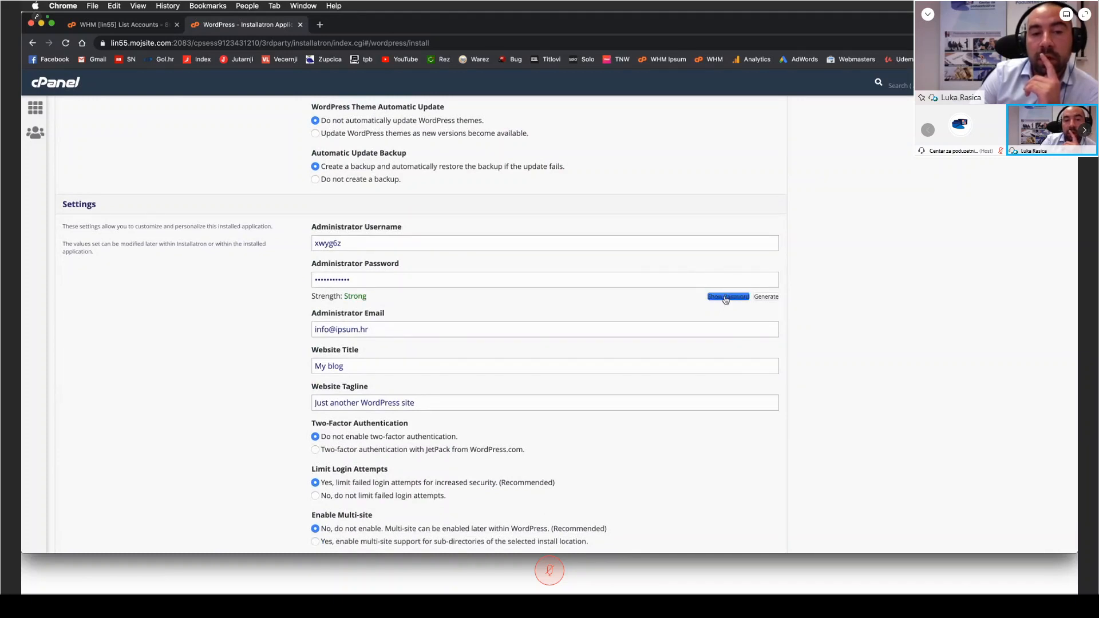
pyautogui.click(731, 298)
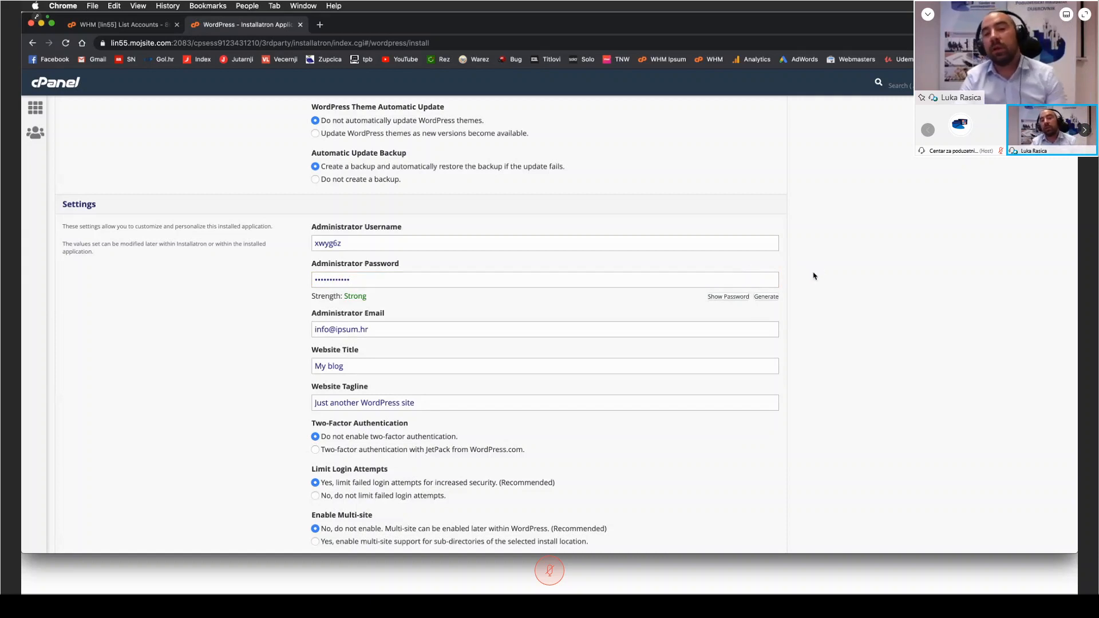
# Step: Set the website title to "Kenova Gaming" and the tagline to "Gaming Community"
pyautogui.scroll(-5, 820, 270)
pyautogui.click(376, 233)
pyautogui.moveTo(377, 233); pyautogui.dragTo(336, 233)
pyautogui.press('super+a')
pyautogui.write('K')
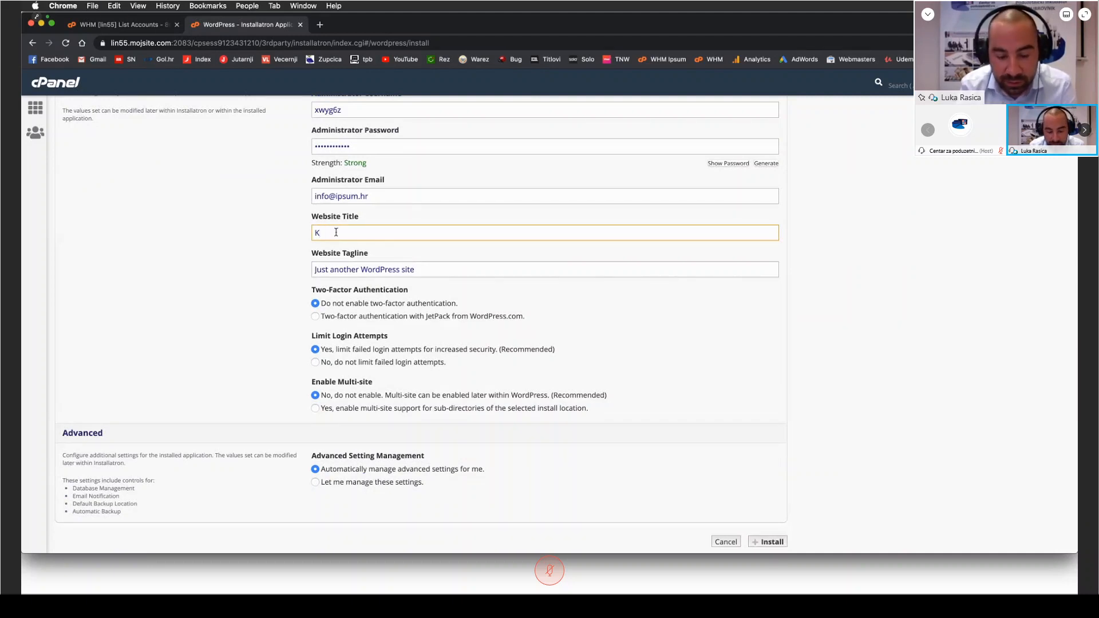
pyautogui.write('Enova Gaming')
pyautogui.press('Tab')
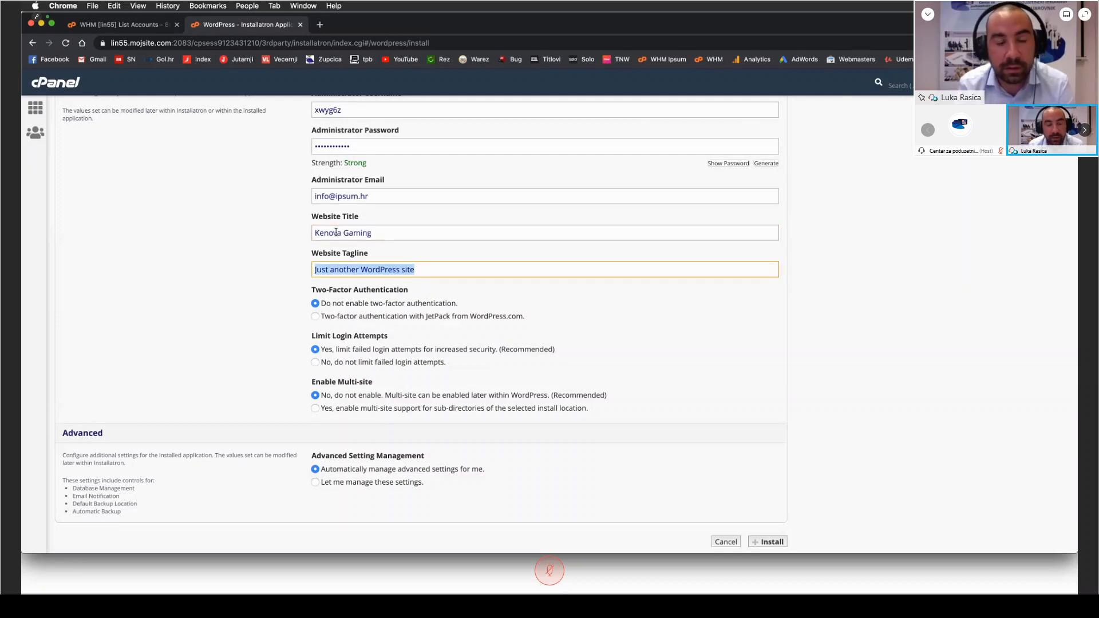
pyautogui.write('Gaming')
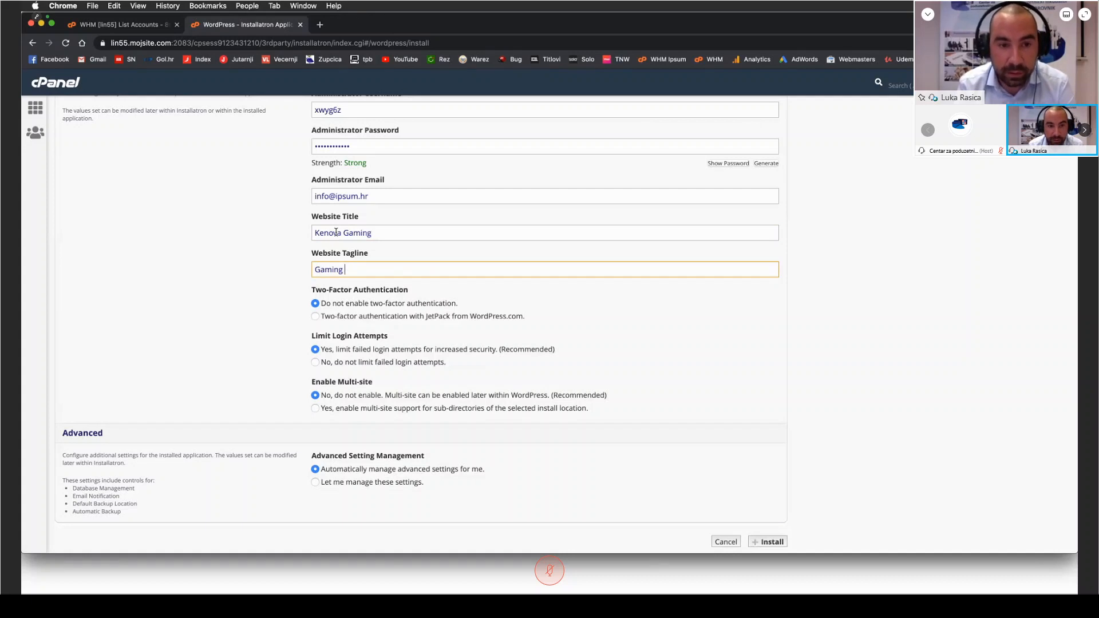
pyautogui.write(' Community')
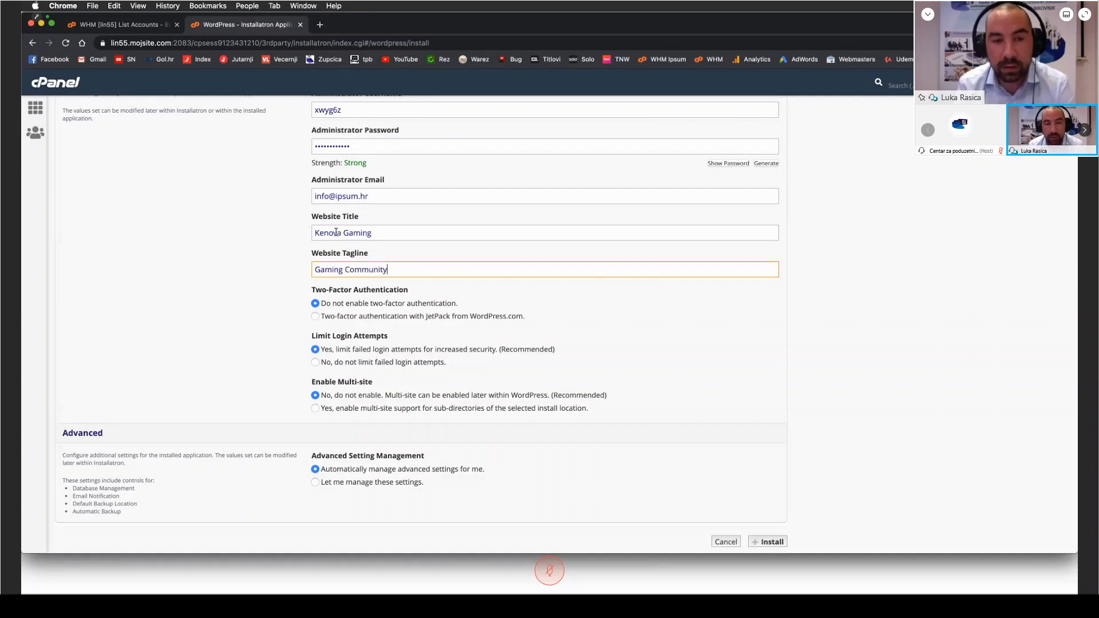
pyautogui.click(227, 275)
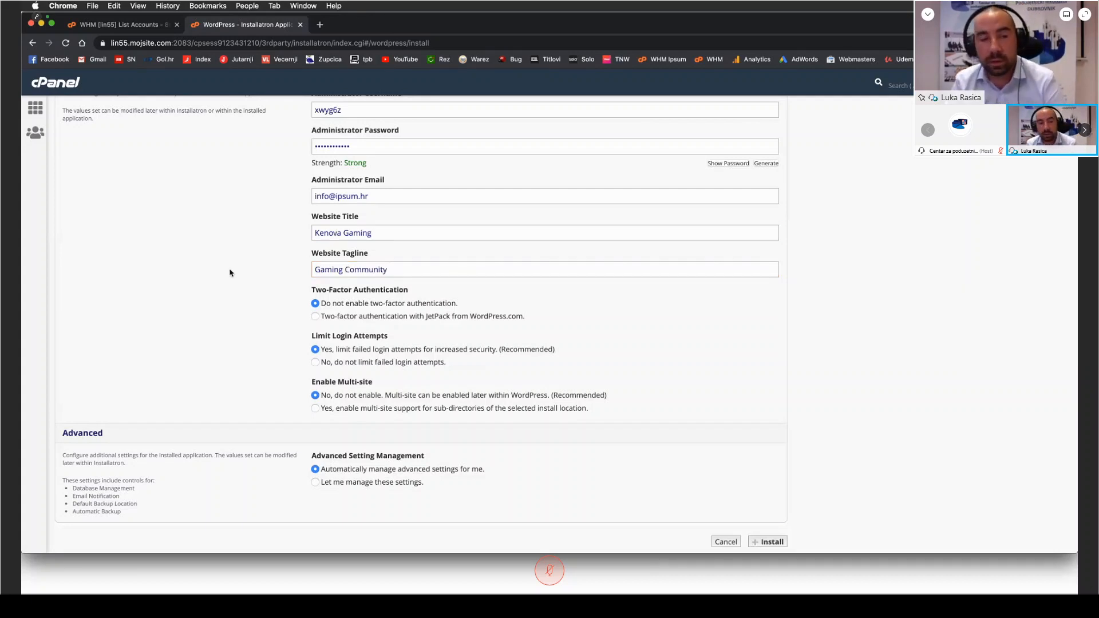
# Step: Search Google for "portal" in a new tab to examine how site titles appear in the results, and return to the install form
pyautogui.moveTo(342, 218); pyautogui.dragTo(289, 257)
pyautogui.click(383, 257)
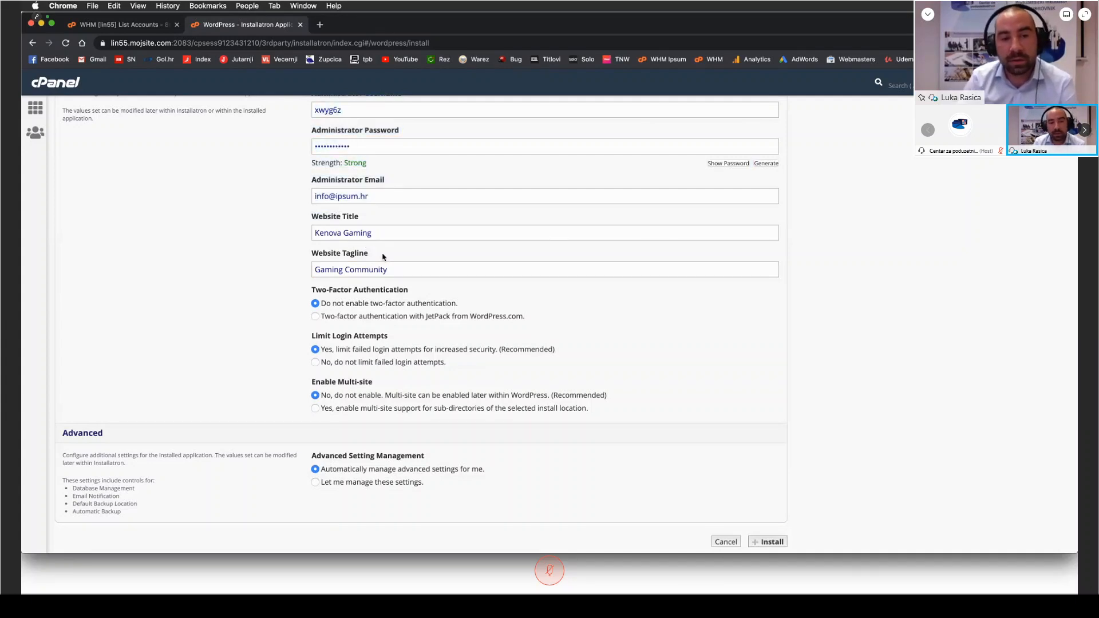
pyautogui.click(320, 24)
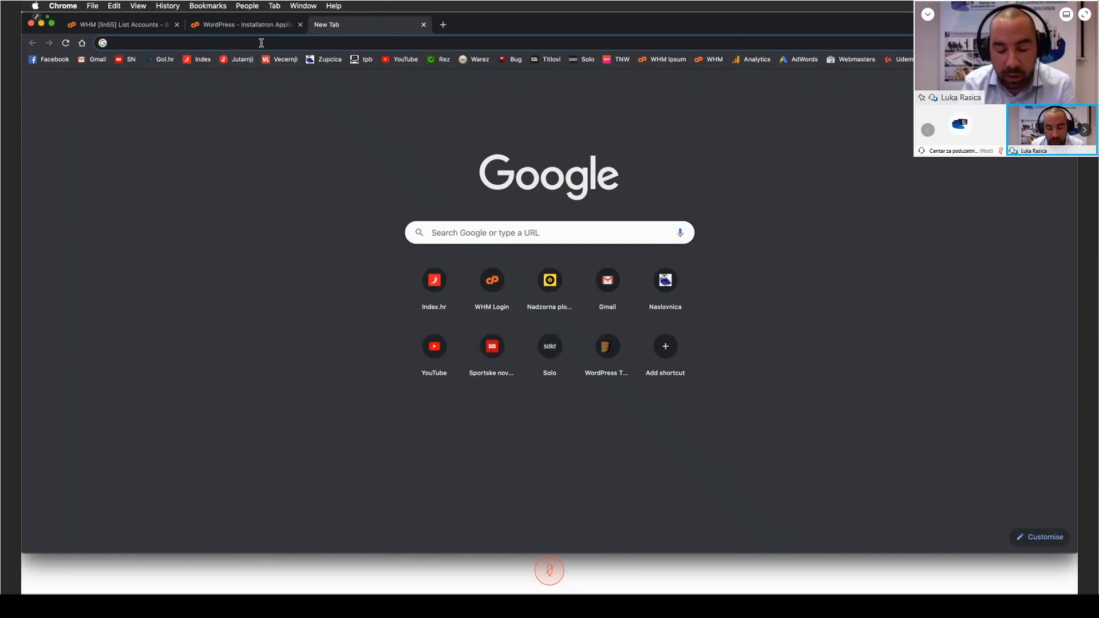
pyautogui.write('portal')
pyautogui.press('Return')
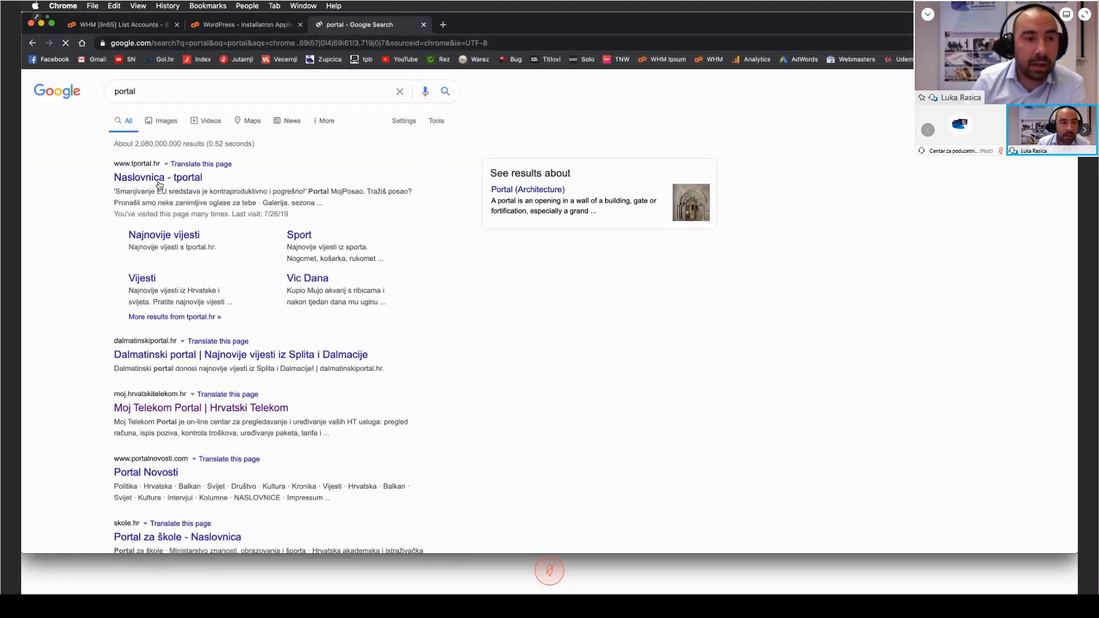
pyautogui.moveTo(225, 180); pyautogui.dragTo(114, 179)
pyautogui.click(70, 187)
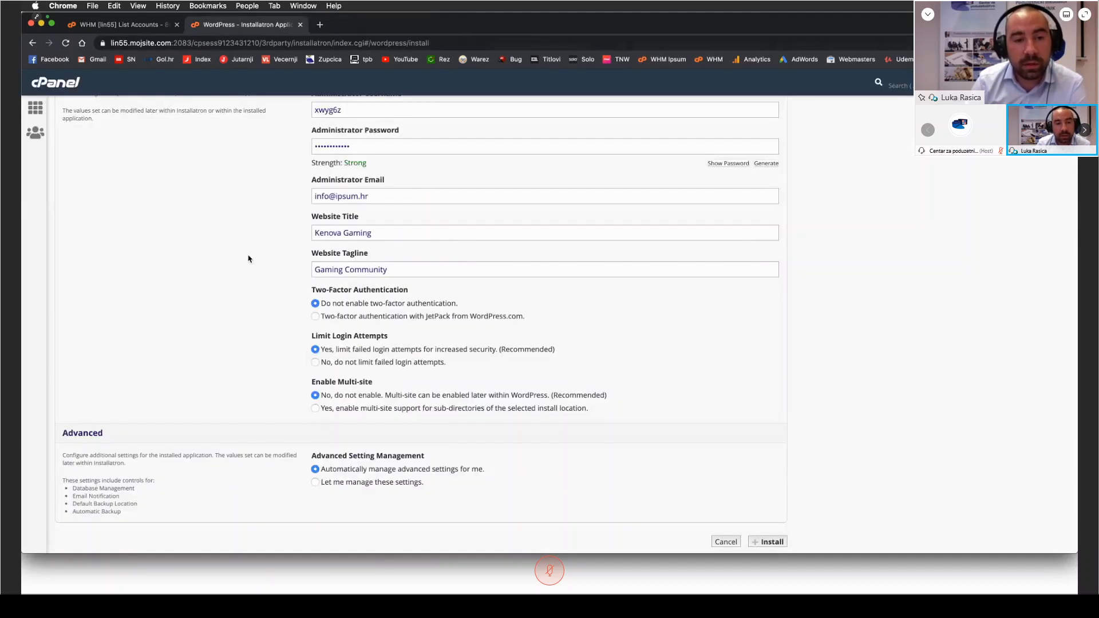
# Step: Install WordPress with the entered settings and open the new site's public homepage from the installed applications list
pyautogui.scroll(-2, 236, 255)
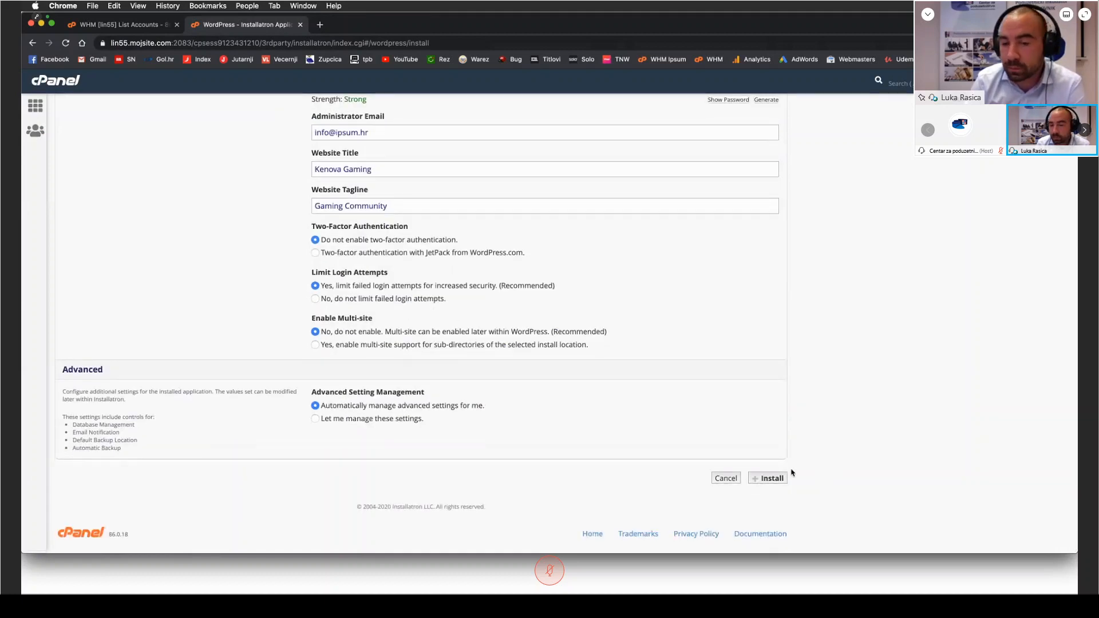
pyautogui.click(772, 482)
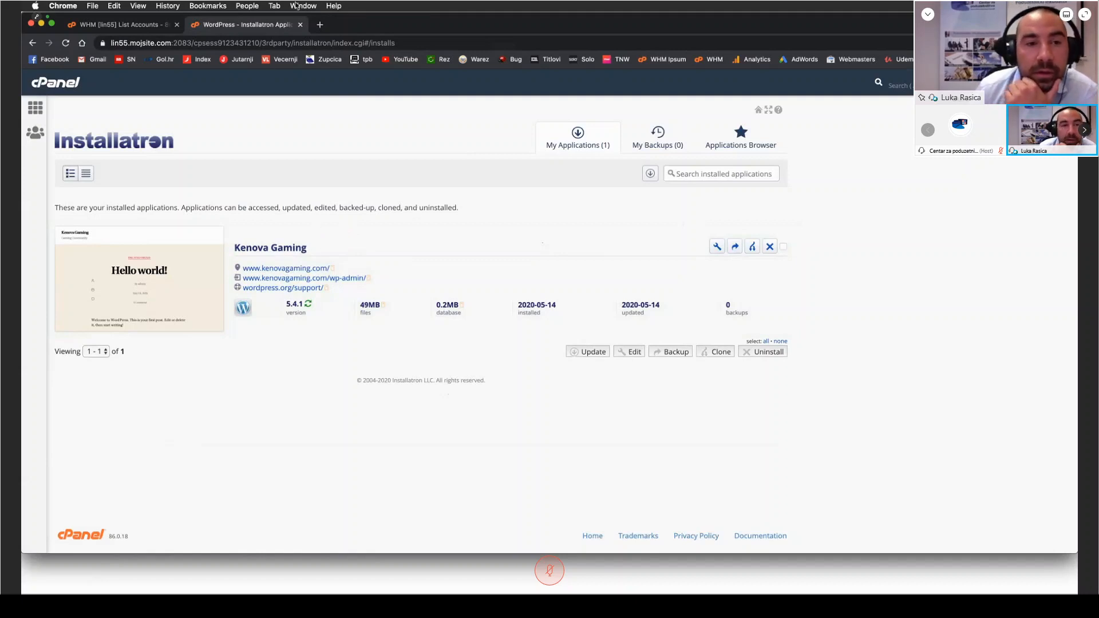
pyautogui.click(314, 269)
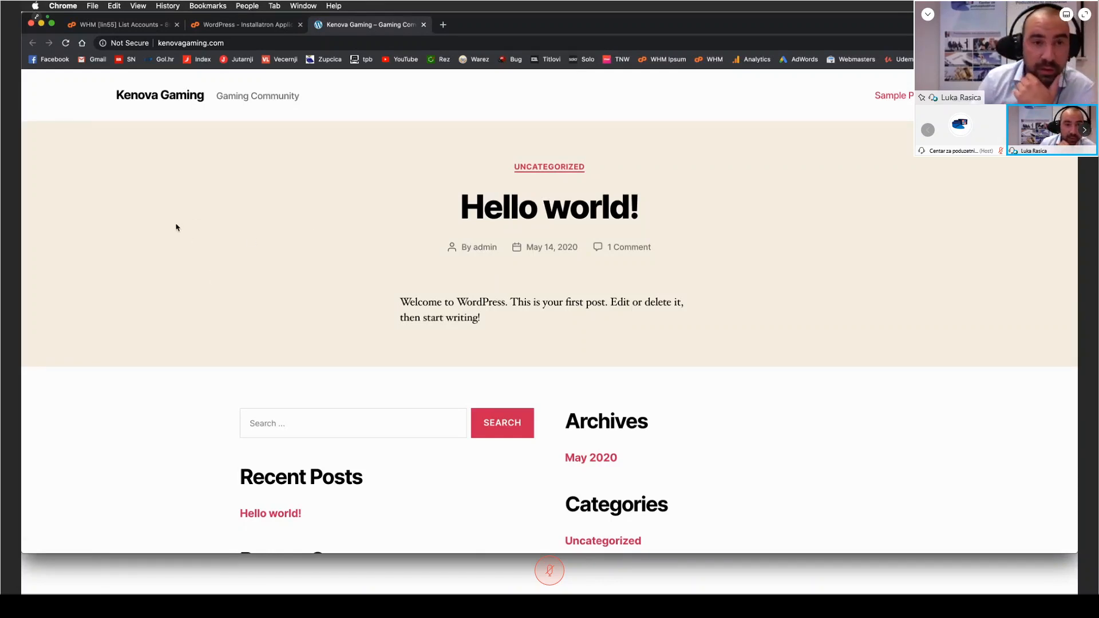
# Step: Open the new site's wp-admin dashboard from Installatron and switch back to the public homepage
pyautogui.click(243, 25)
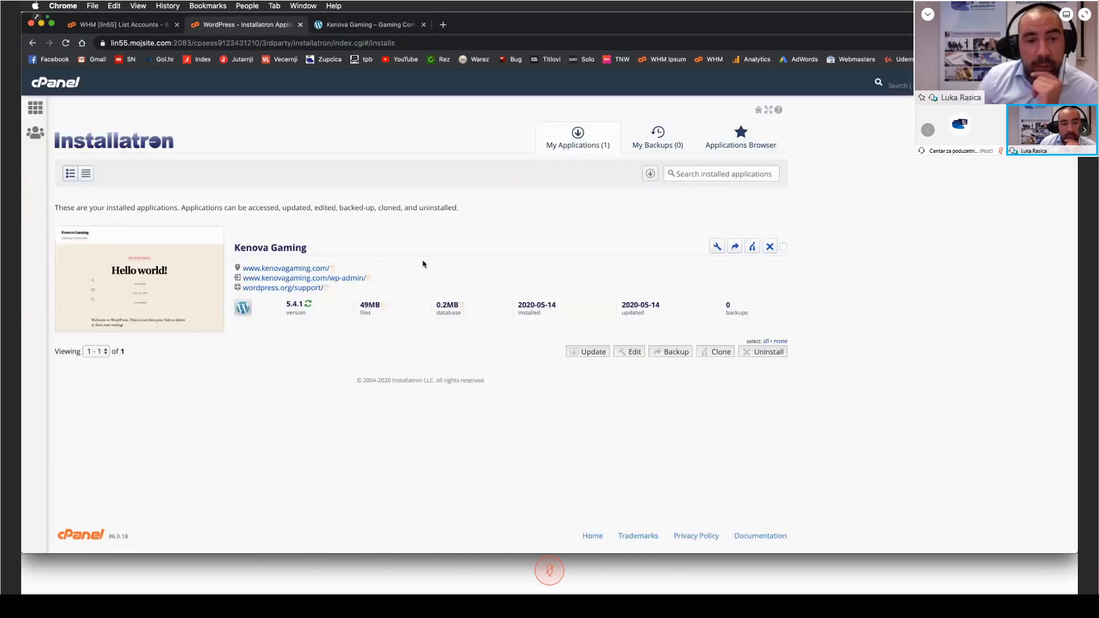
pyautogui.click(351, 284)
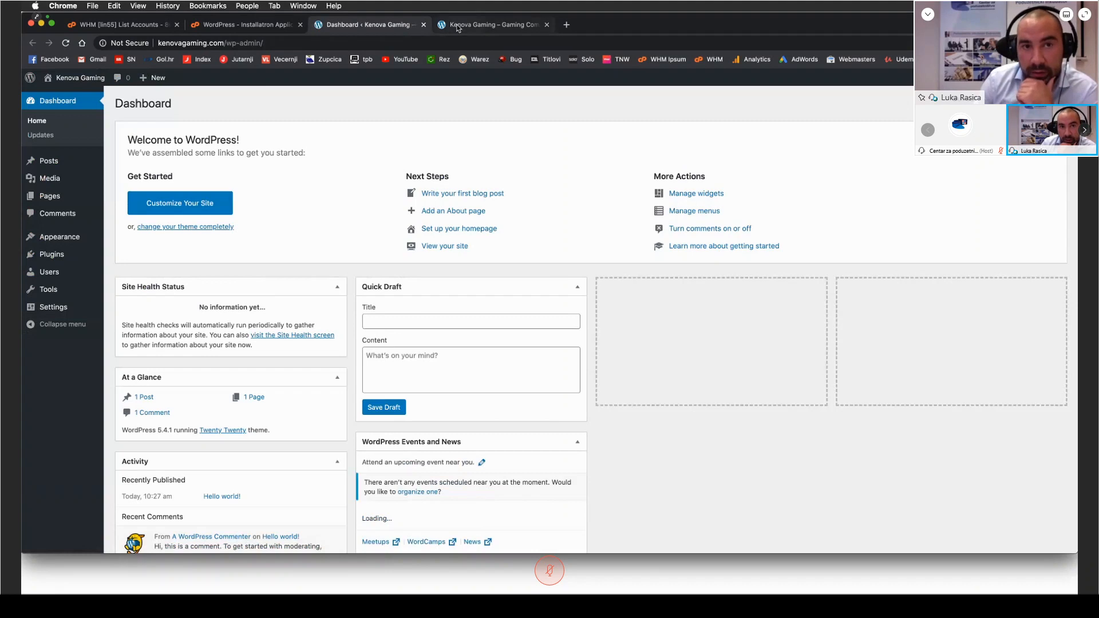
pyautogui.click(491, 25)
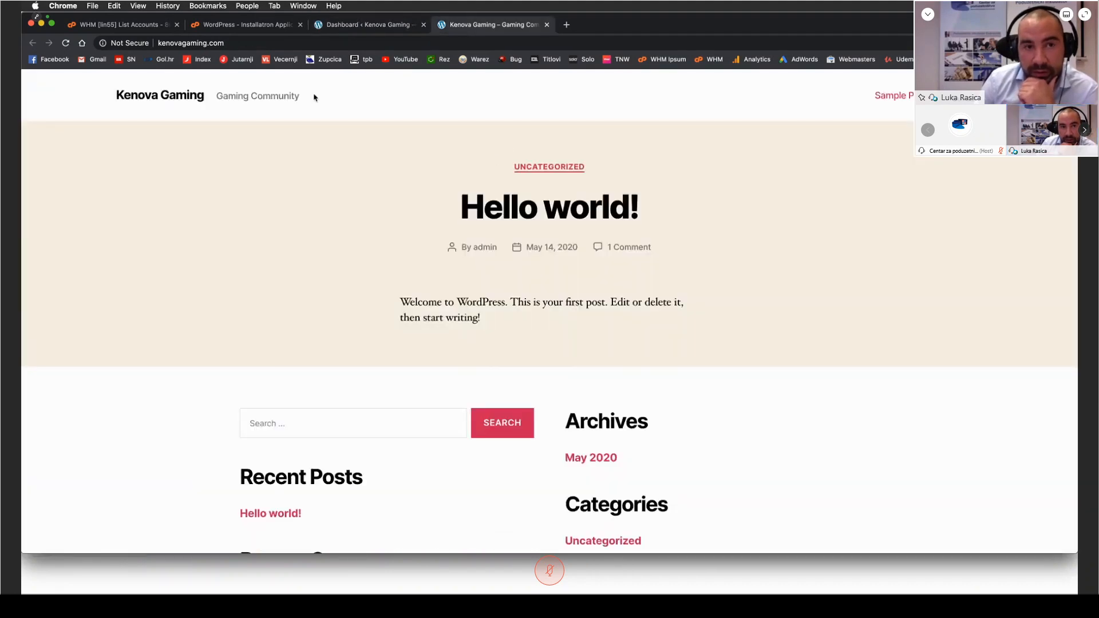
# Step: Set the site language to Hrvatski in the WordPress general settings and save the changes
pyautogui.click(360, 26)
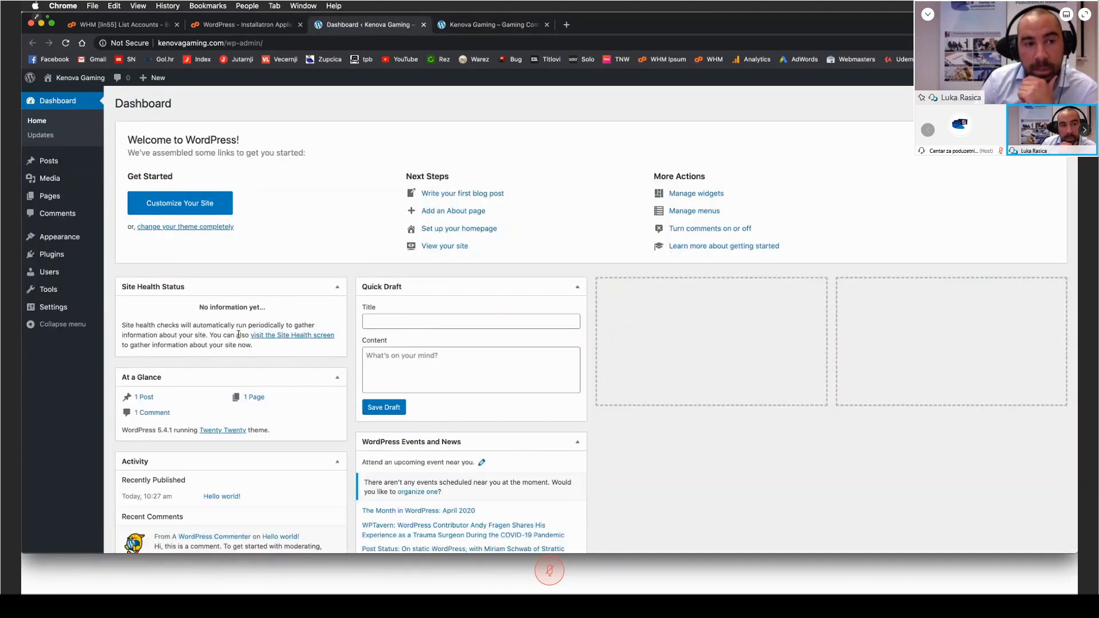
pyautogui.click(63, 307)
pyautogui.click(264, 388)
pyautogui.scroll(-8, 264, 389)
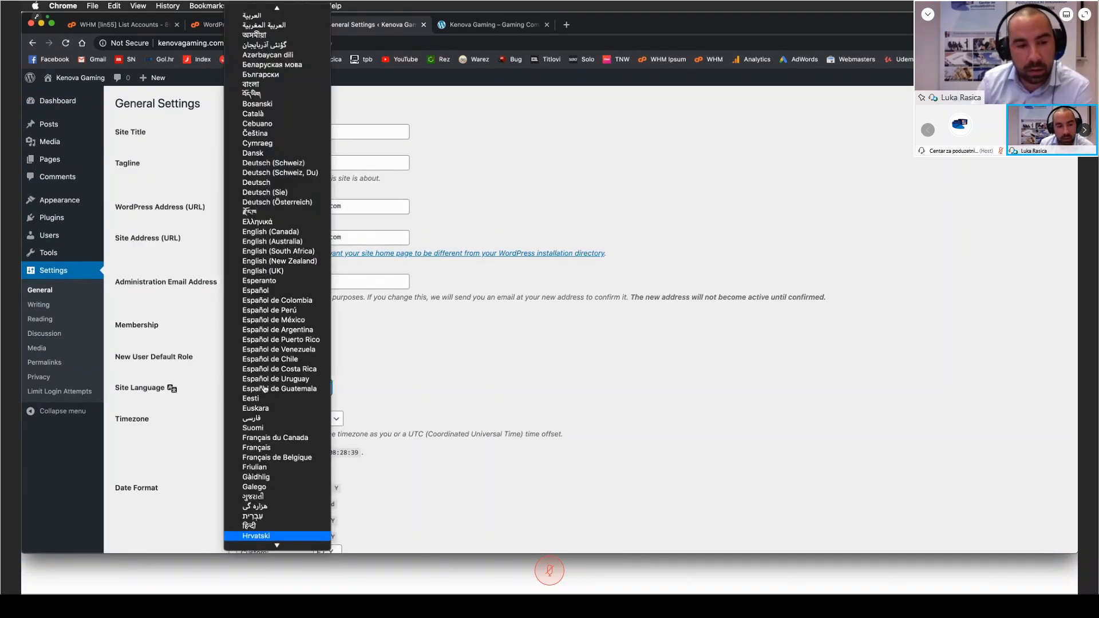
pyautogui.click(256, 481)
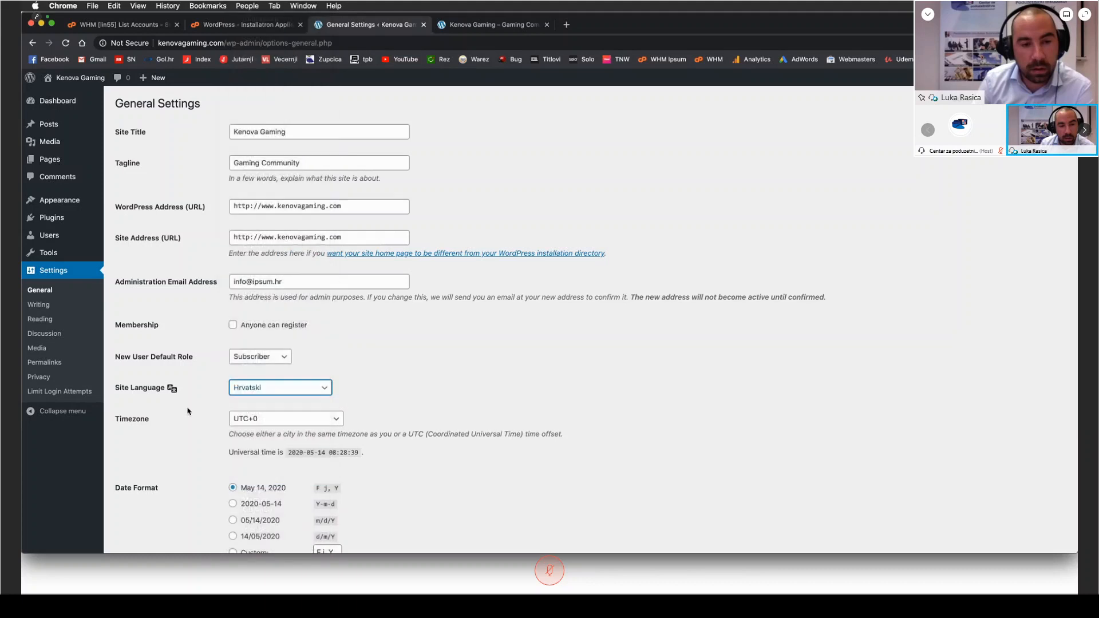
pyautogui.scroll(-8, 269, 401)
pyautogui.click(143, 499)
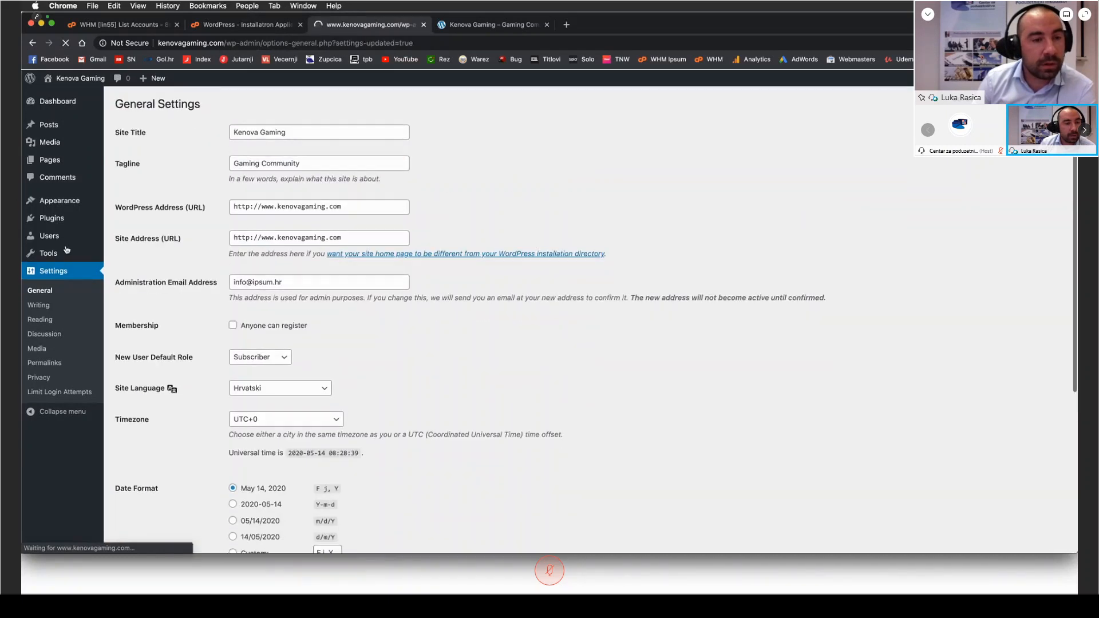
# Step: Search the theme directory for "ocean", then install and activate the OceanWP theme
pyautogui.moveTo(69, 228)
pyautogui.click(67, 202)
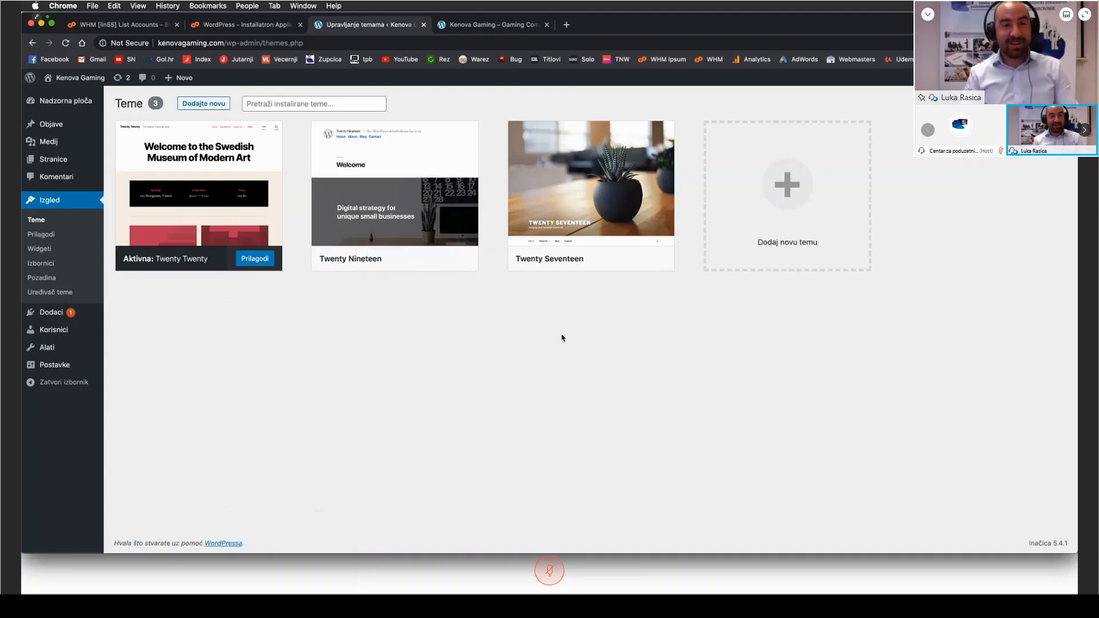
pyautogui.click(205, 104)
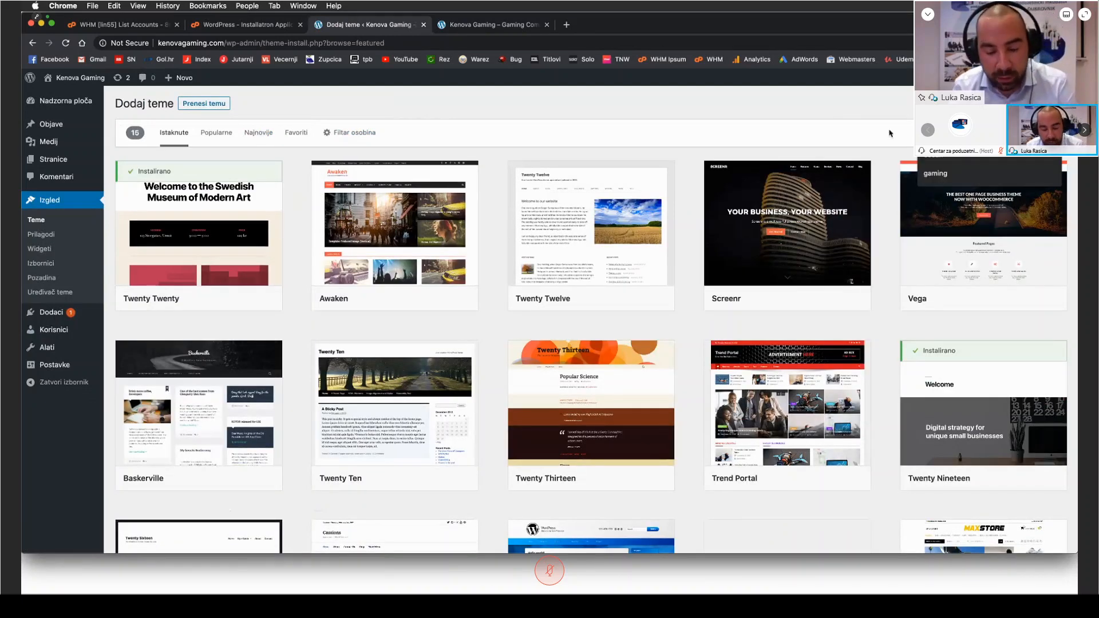
pyautogui.write('ocean')
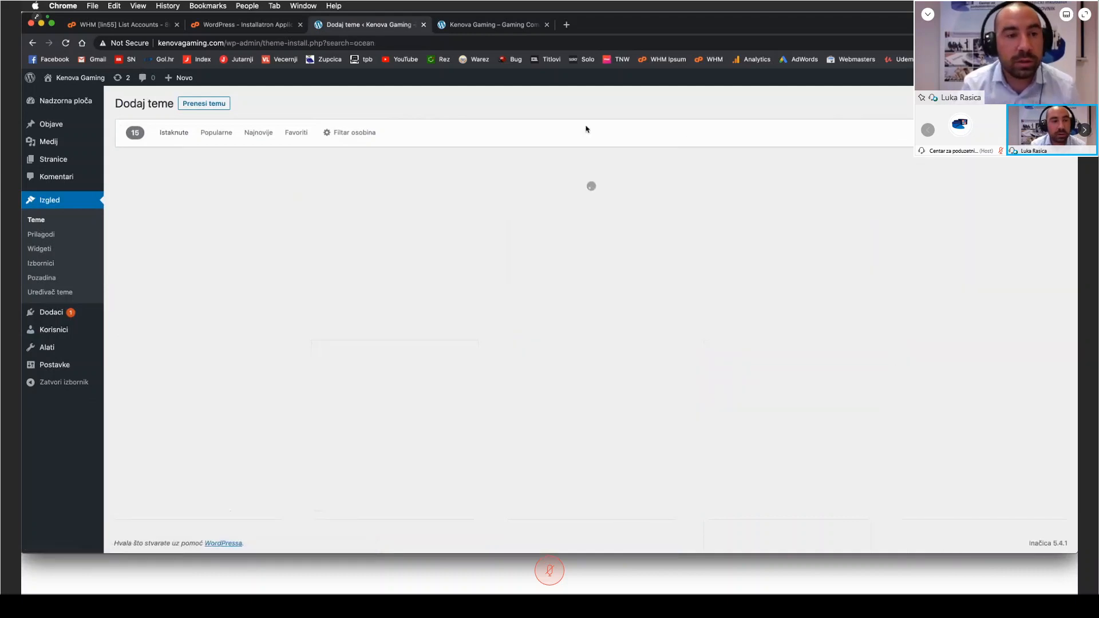
pyautogui.moveTo(196, 207)
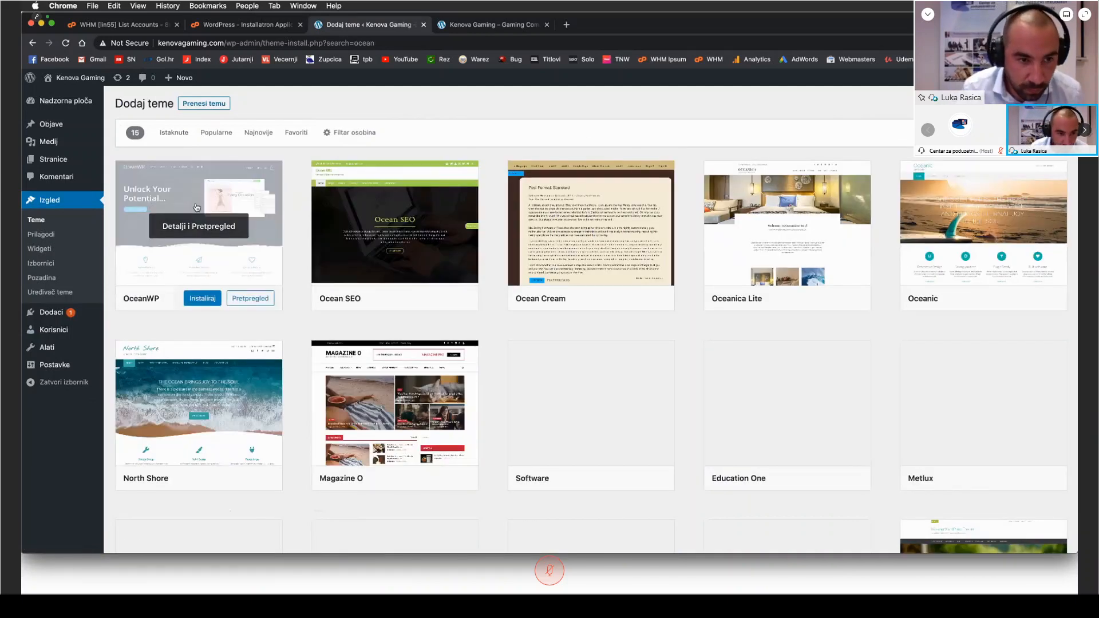
pyautogui.click(203, 298)
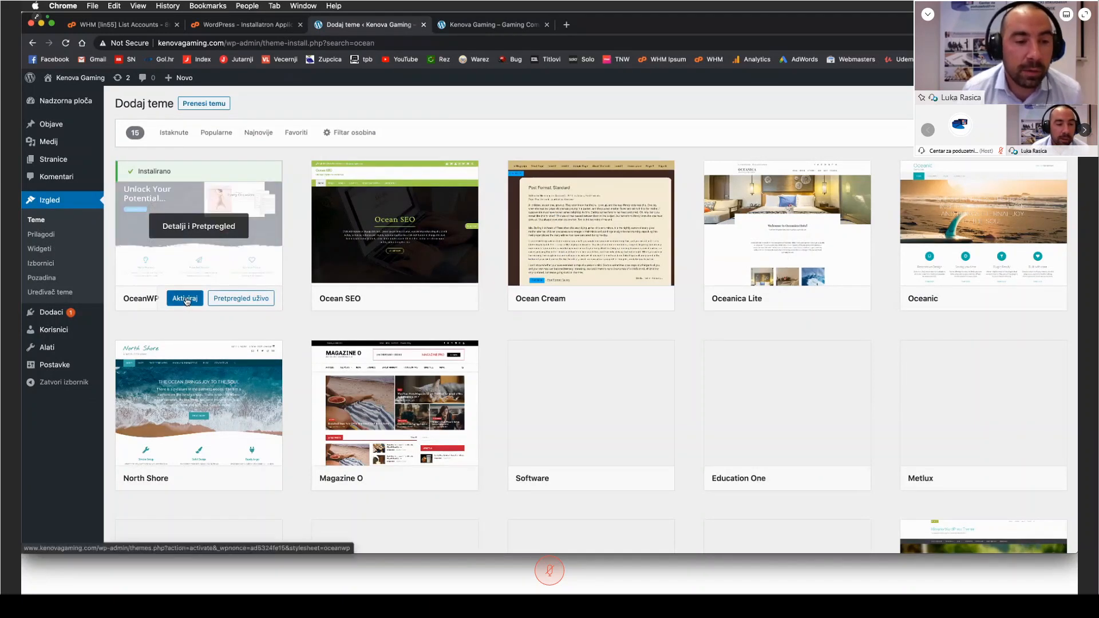
pyautogui.click(185, 299)
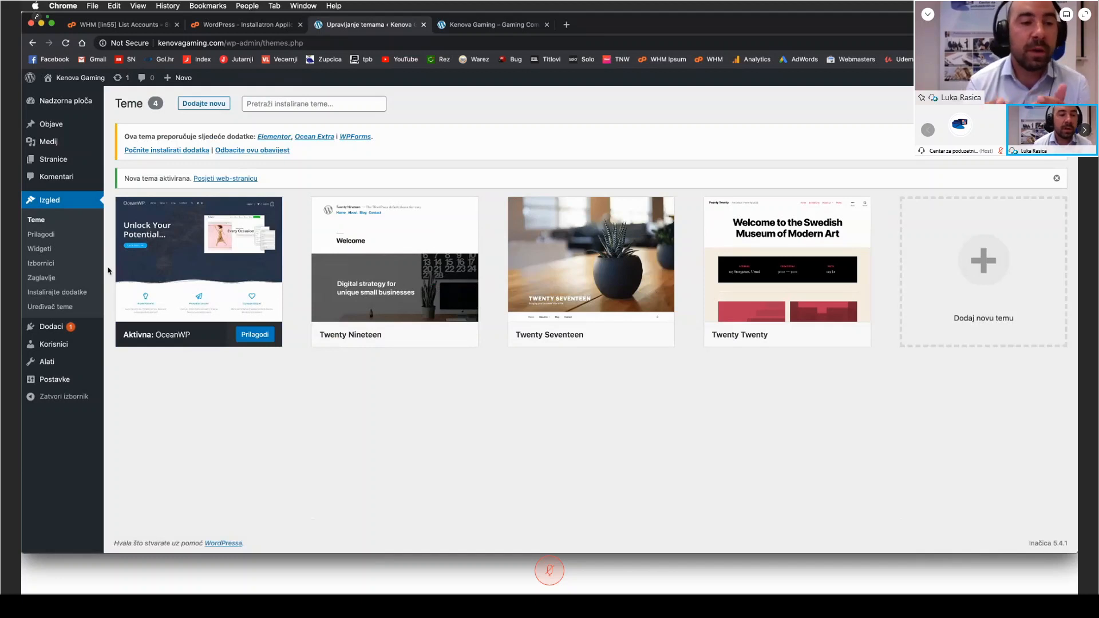
# Step: Bulk install the theme's recommended plugins Elementor, Ocean Extra and WPForms, and return to the dashboard
pyautogui.click(170, 150)
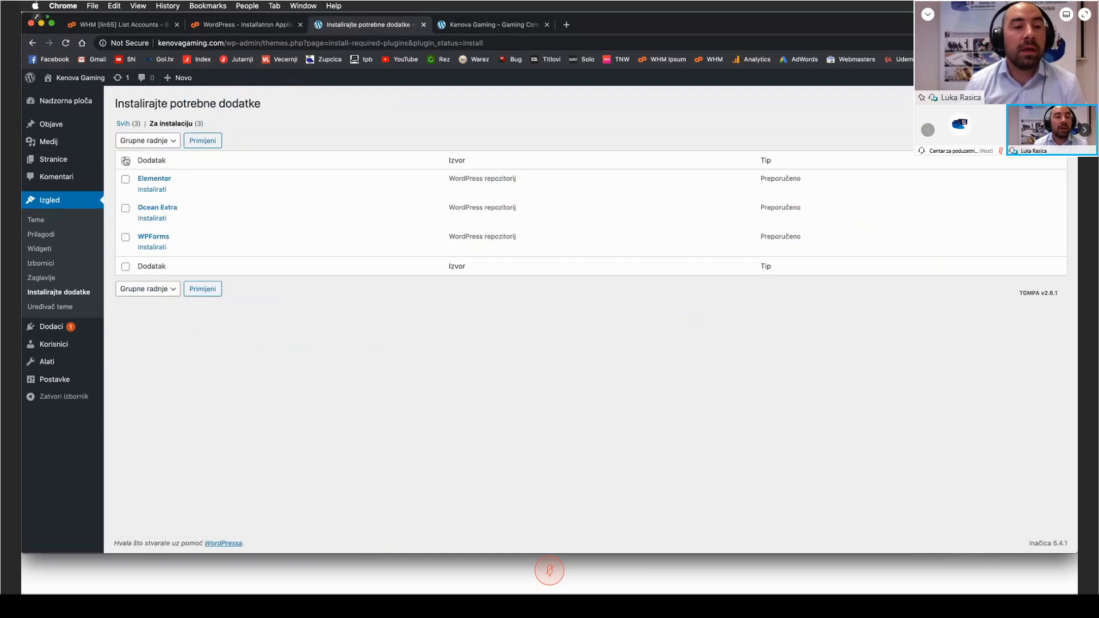
pyautogui.click(126, 161)
pyautogui.click(154, 142)
pyautogui.click(147, 152)
pyautogui.click(200, 146)
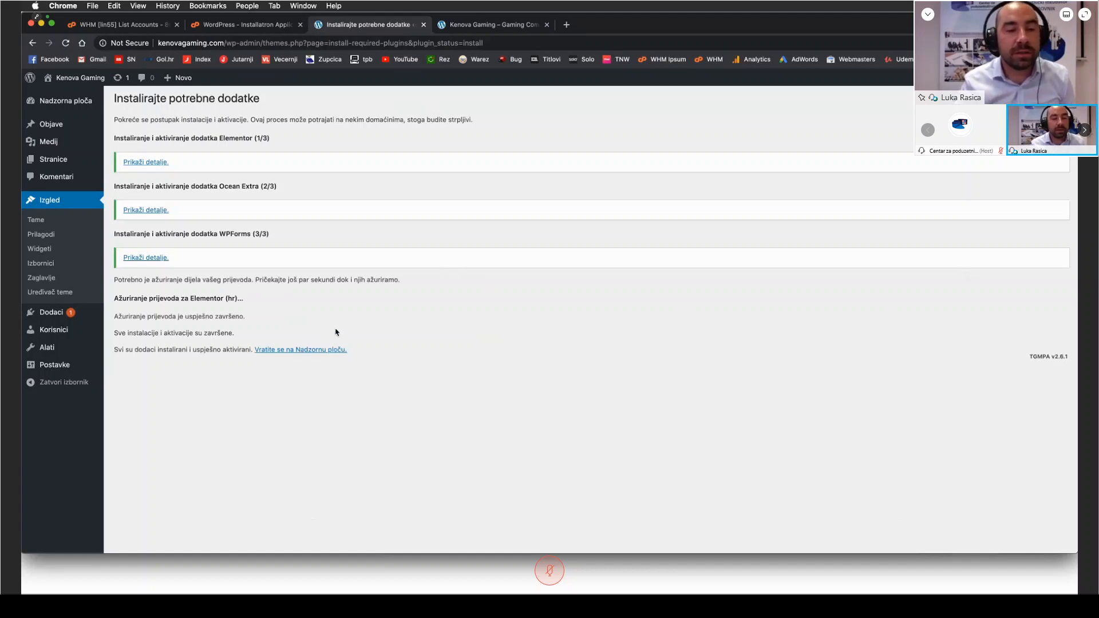
pyautogui.click(301, 351)
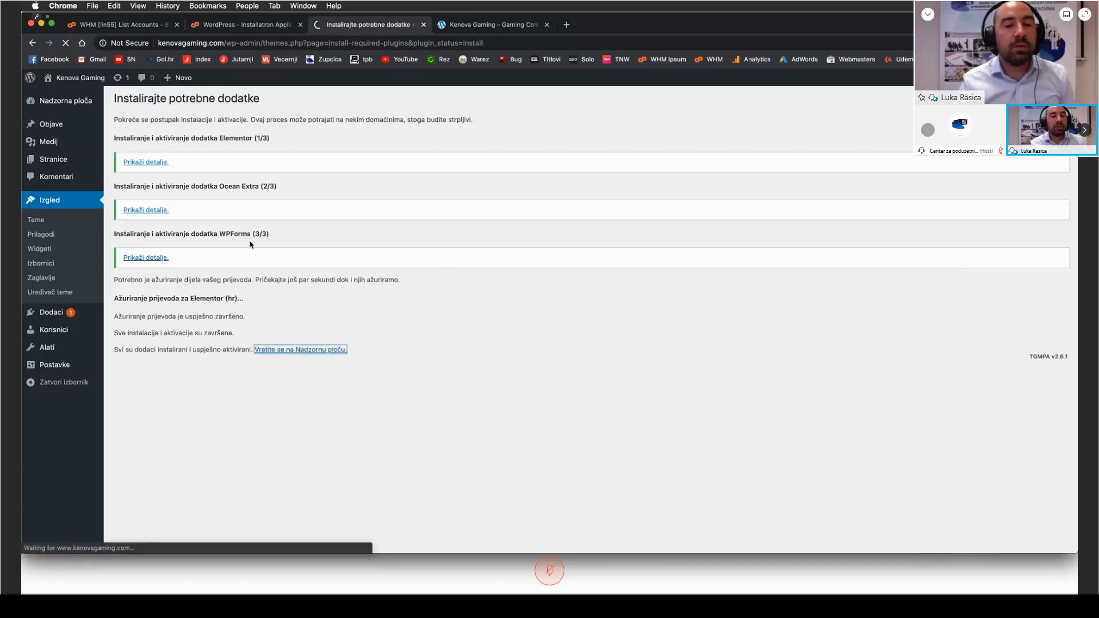
# Step: Reload the public homepage to examine it with the OceanWP theme, and switch back to the admin area
pyautogui.click(462, 30)
pyautogui.press('super+r')
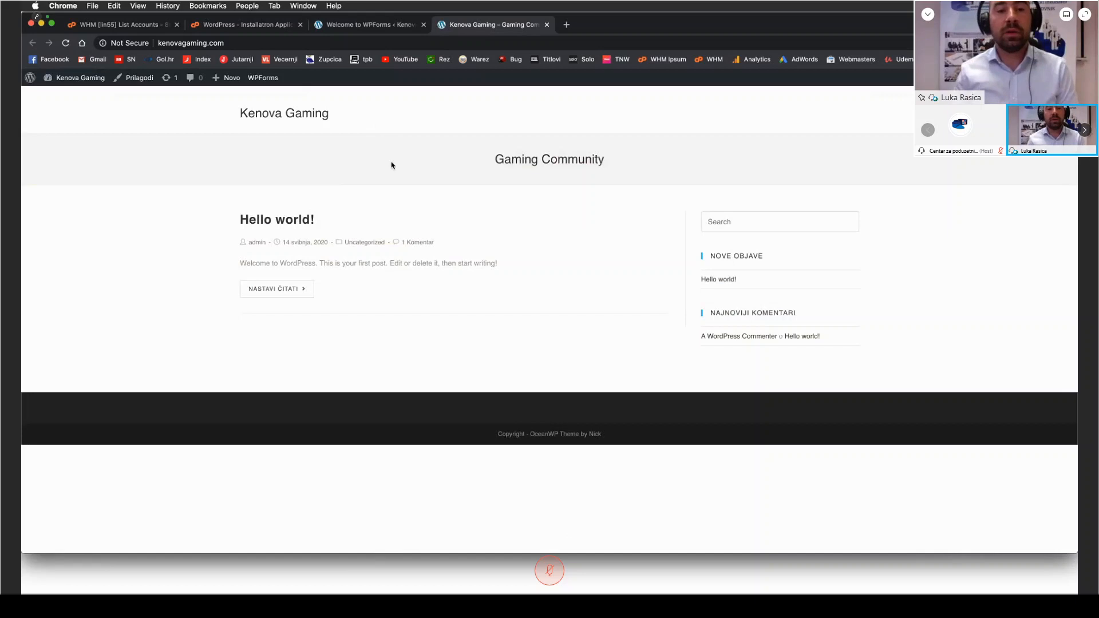
pyautogui.click(367, 27)
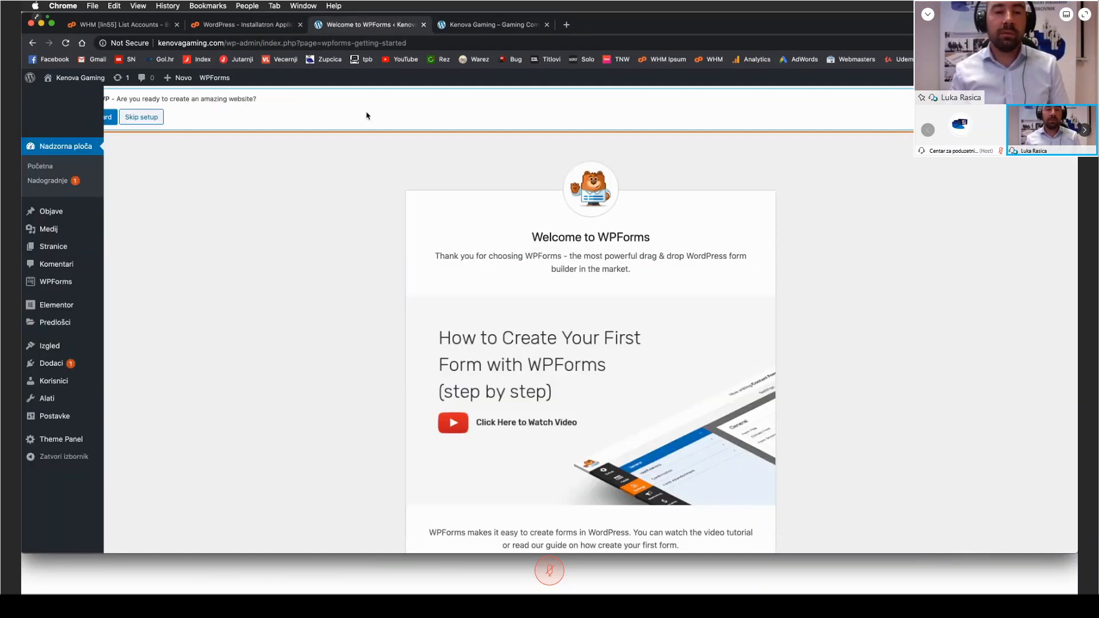
# Step: Run the OceanWP setup wizard from the dashboard and proceed to the demo template selection
pyautogui.click(64, 148)
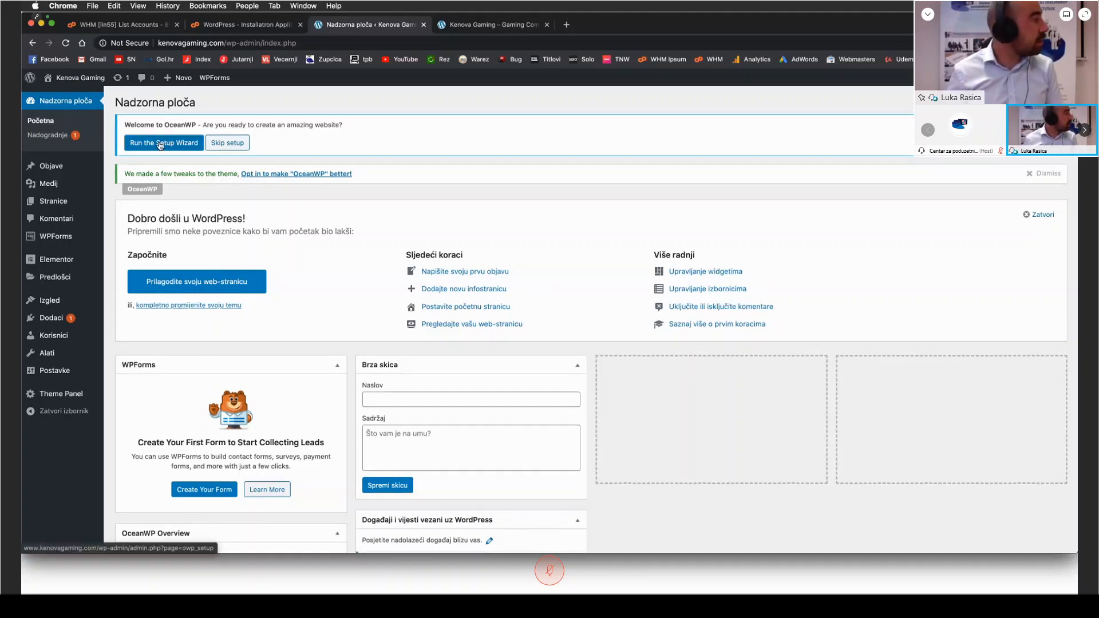
pyautogui.click(160, 145)
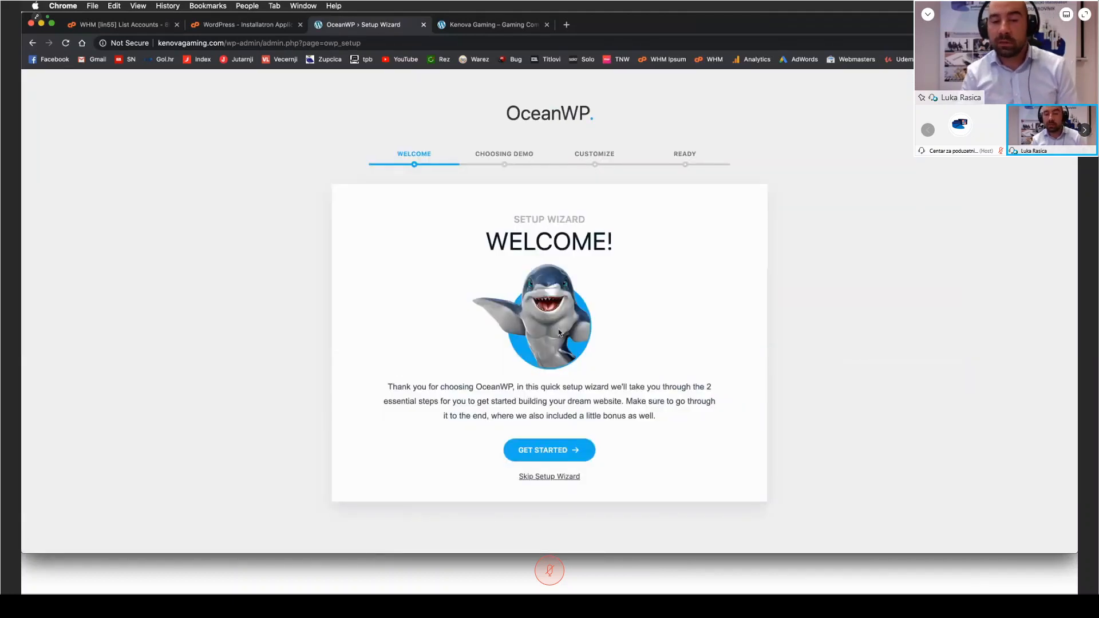
pyautogui.click(548, 450)
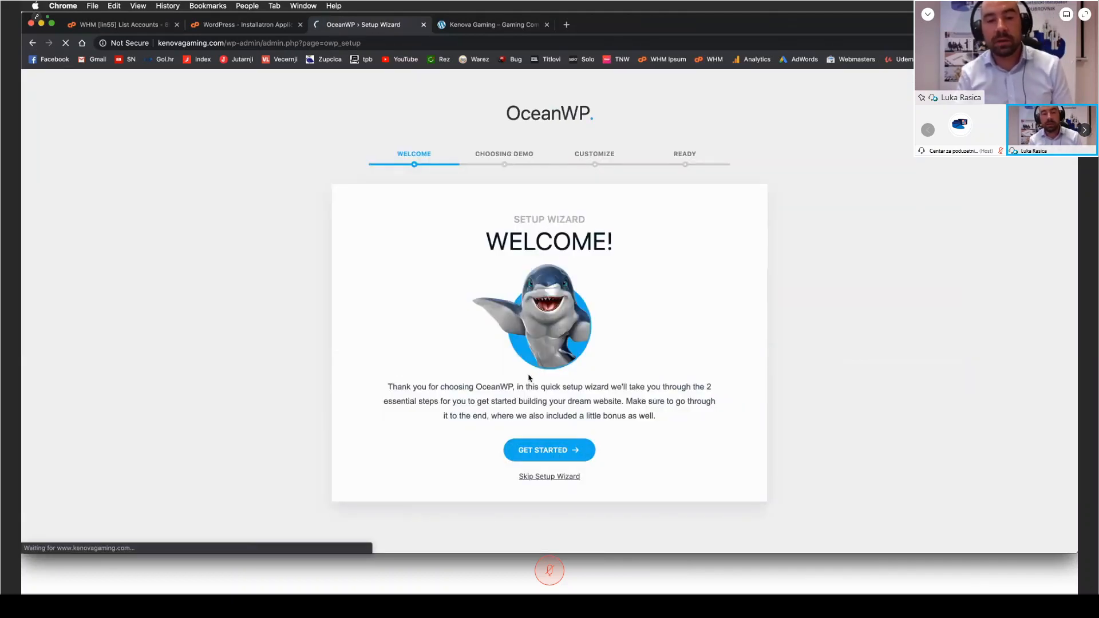
# Step: Browse the demo templates by the eCommerce, One Page, Sport and Blog categories, and return to all templates
pyautogui.scroll(-2, 435, 295)
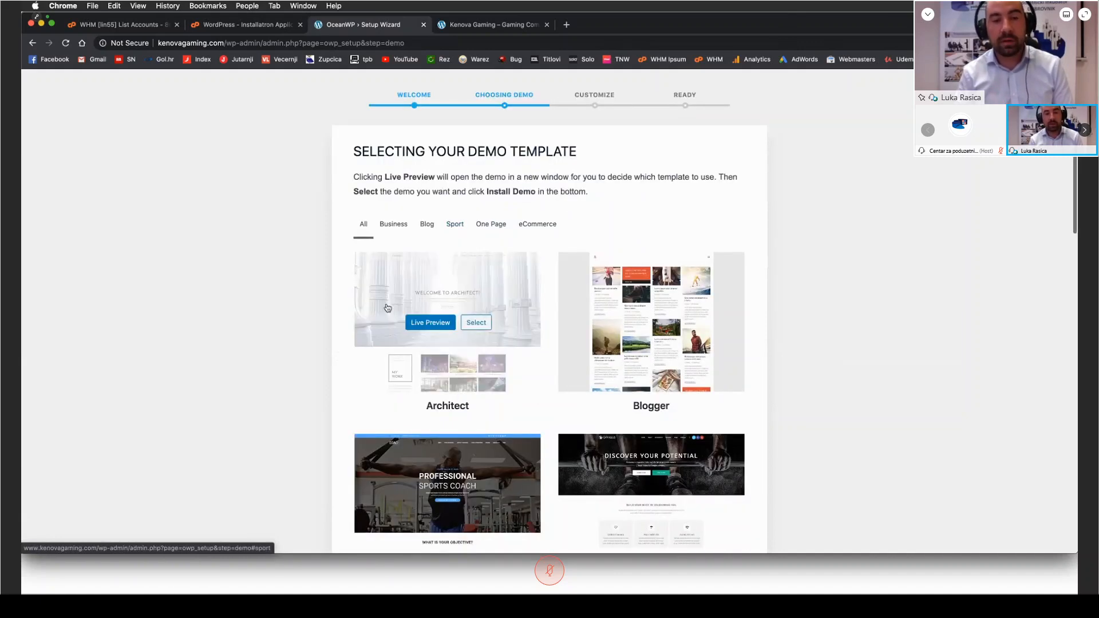
pyautogui.click(537, 206)
pyautogui.click(495, 207)
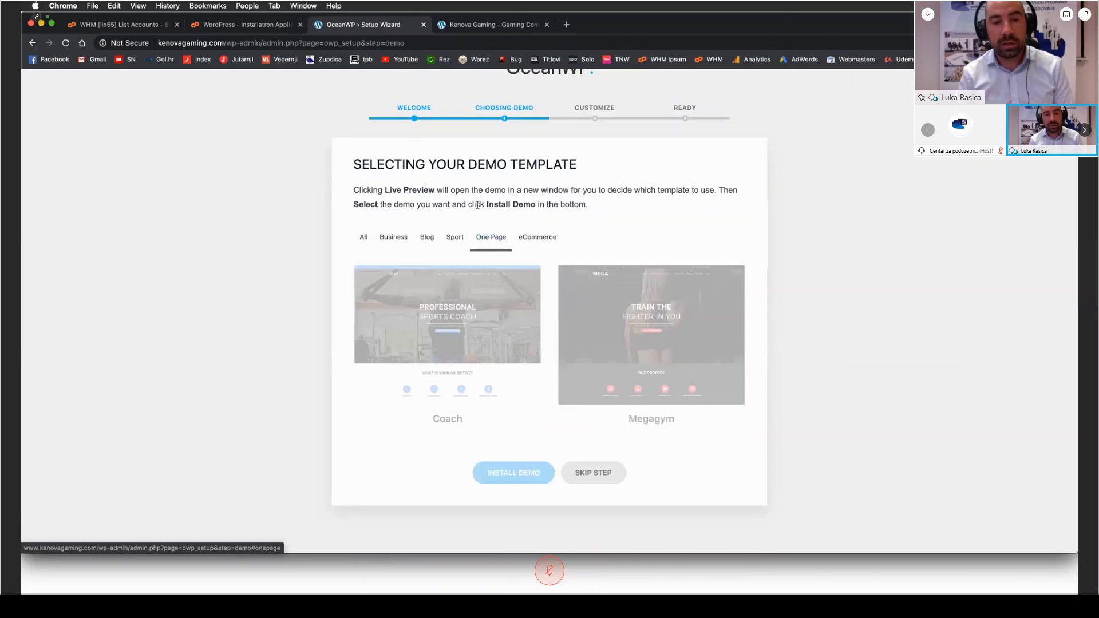
pyautogui.click(455, 207)
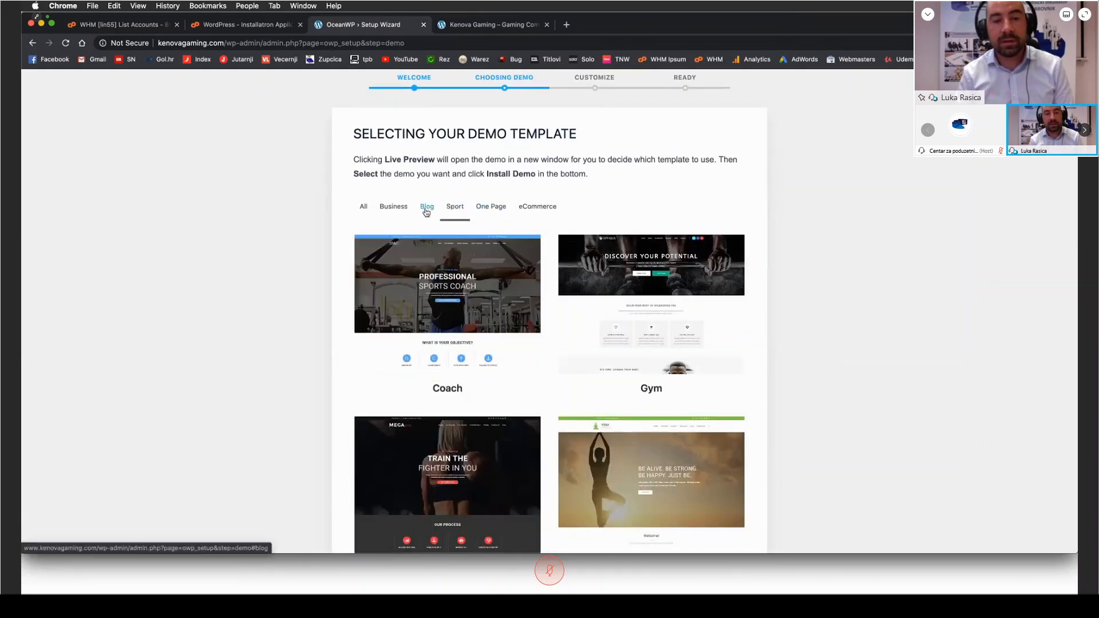
pyautogui.click(427, 207)
pyautogui.click(363, 207)
# Step: Select the Architect demo template and import its XML data, customizer settings and widgets
pyautogui.moveTo(447, 314)
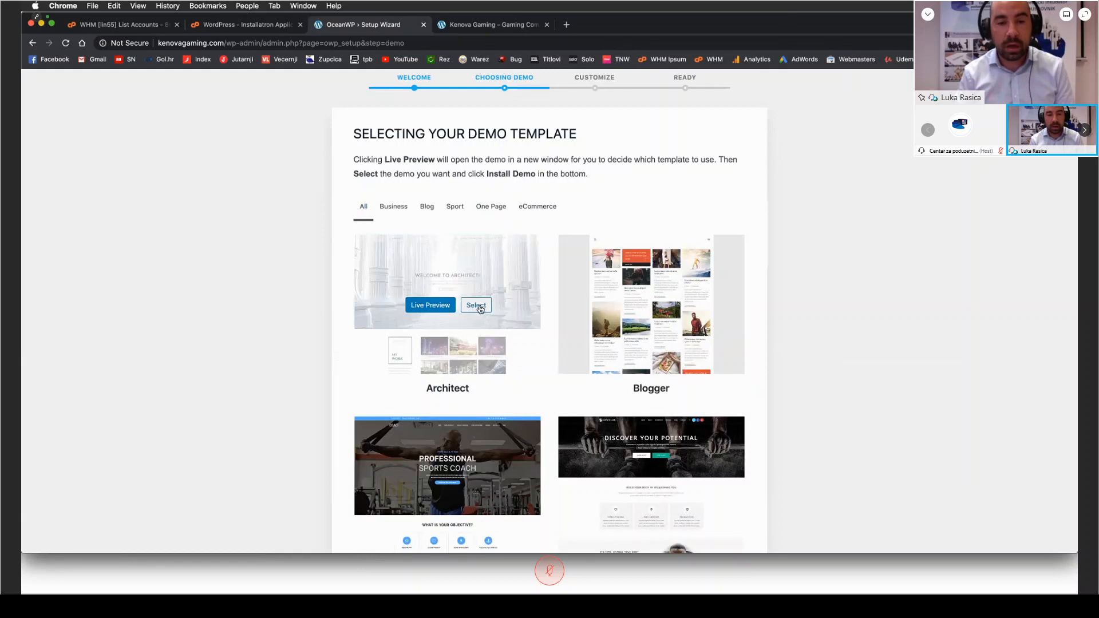
pyautogui.click(476, 306)
pyautogui.scroll(-15, 387, 397)
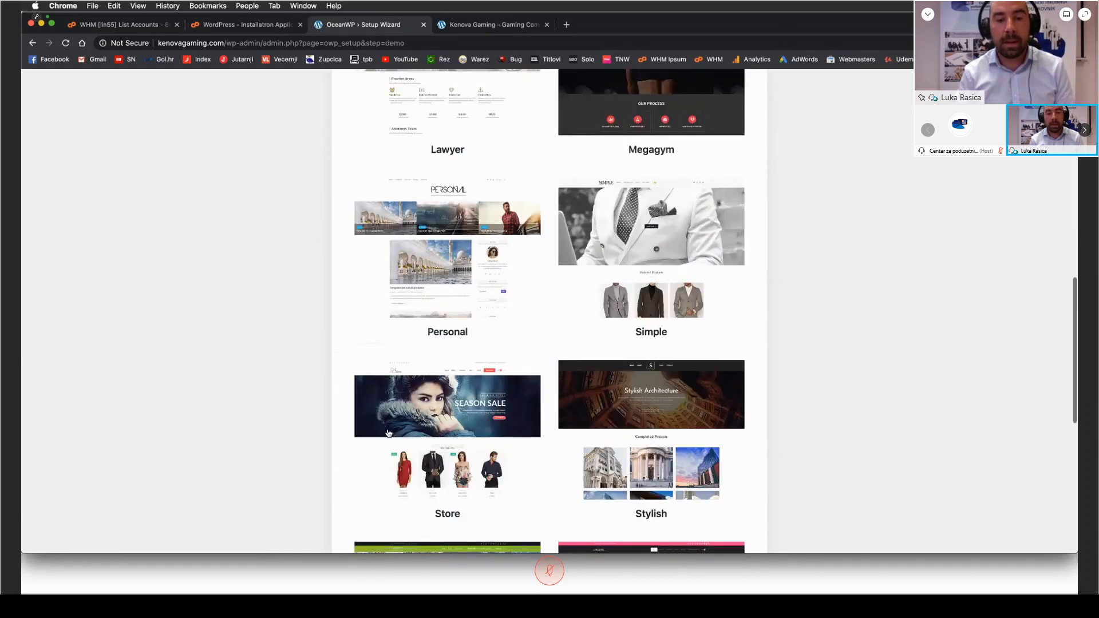
pyautogui.scroll(-3, 387, 397)
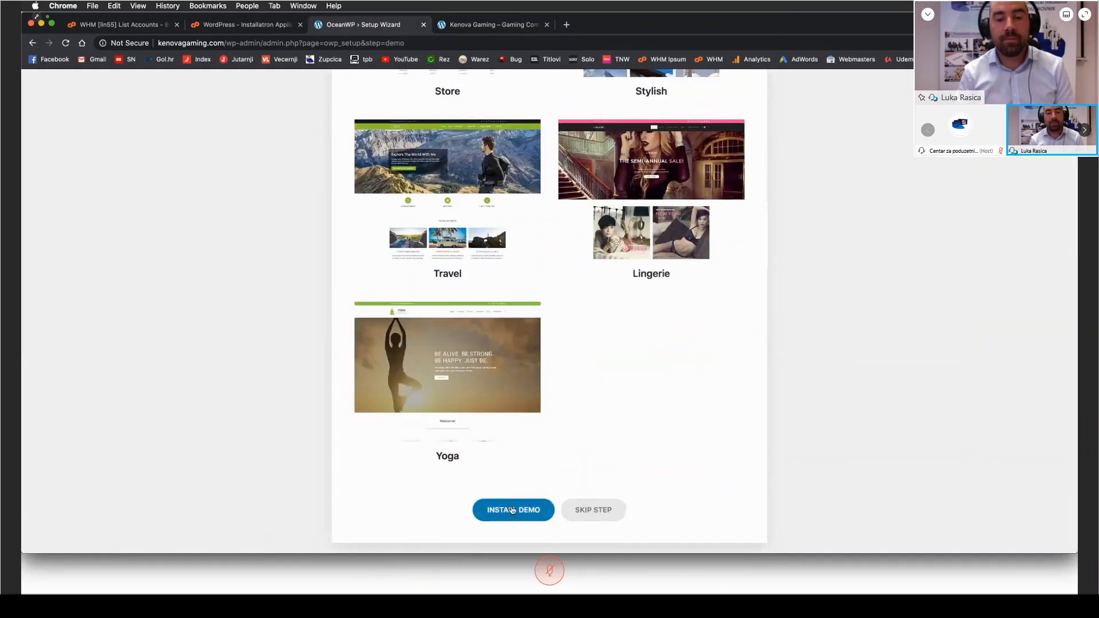
pyautogui.click(513, 510)
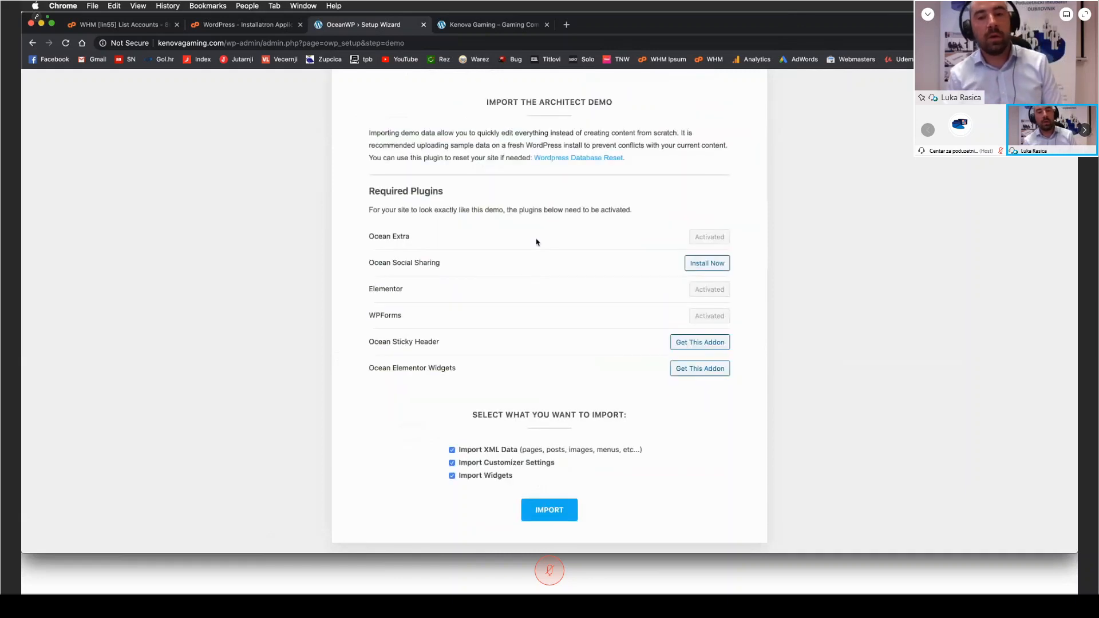
pyautogui.click(554, 516)
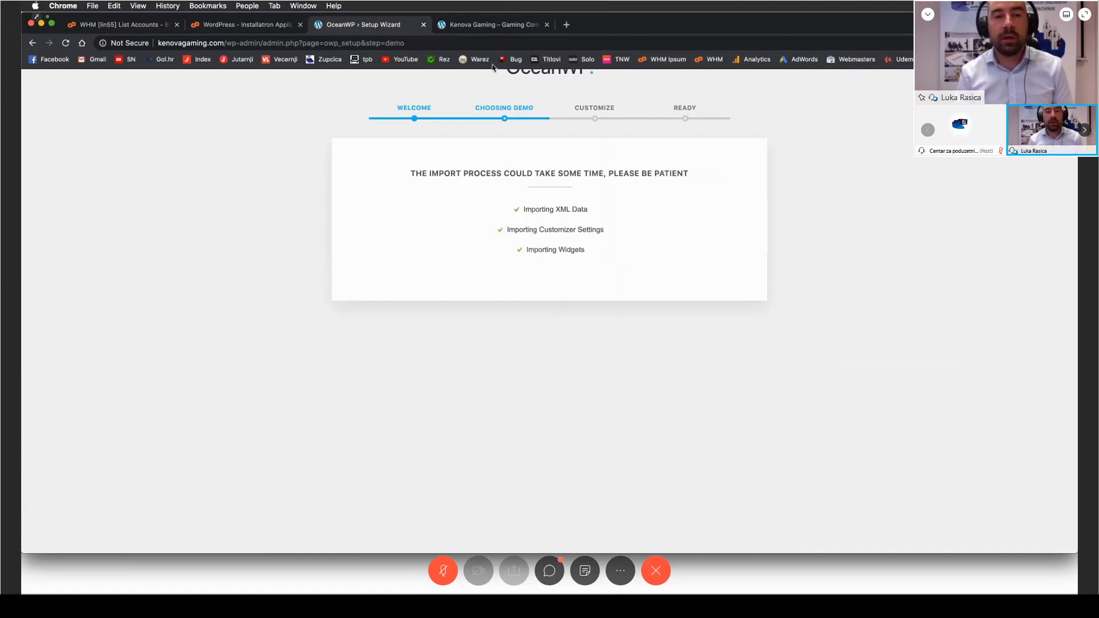
# Step: Keep the imported logo and color settings in the wizard's customization stage and finish the setup wizard
pyautogui.scroll(-15, 573, 265)
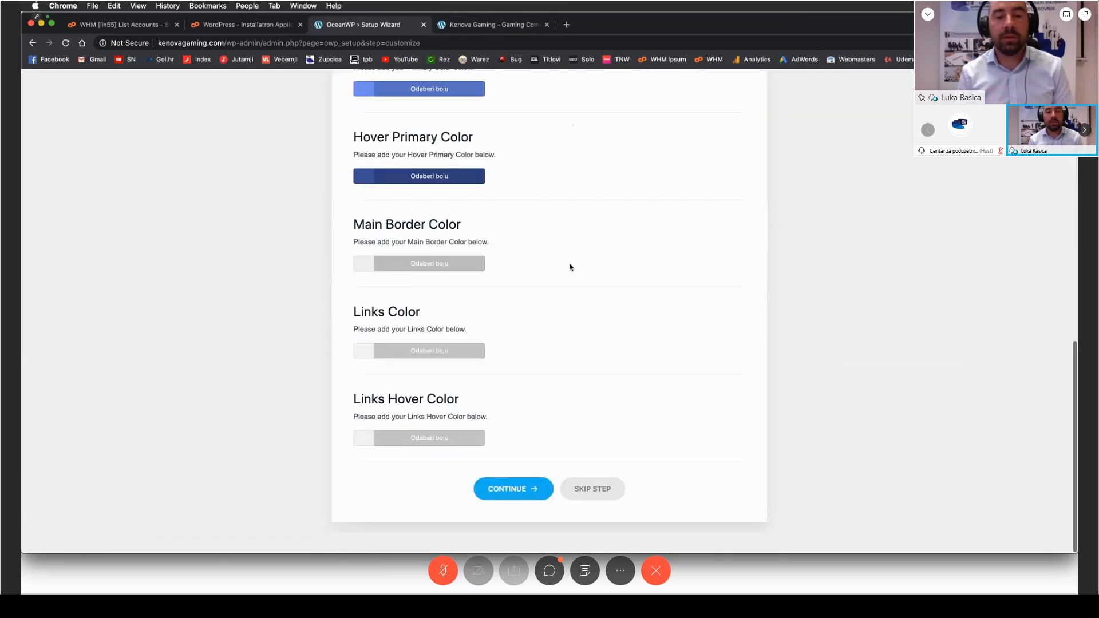
pyautogui.scroll(2, 520, 383)
pyautogui.scroll(-2, 522, 395)
pyautogui.click(513, 509)
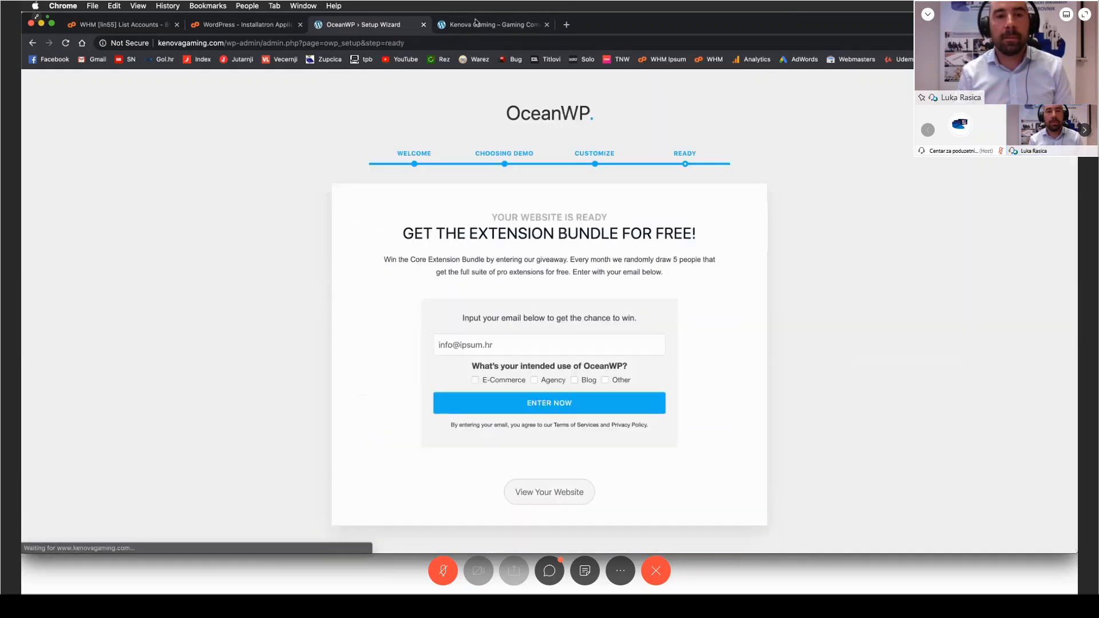
pyautogui.click(544, 508)
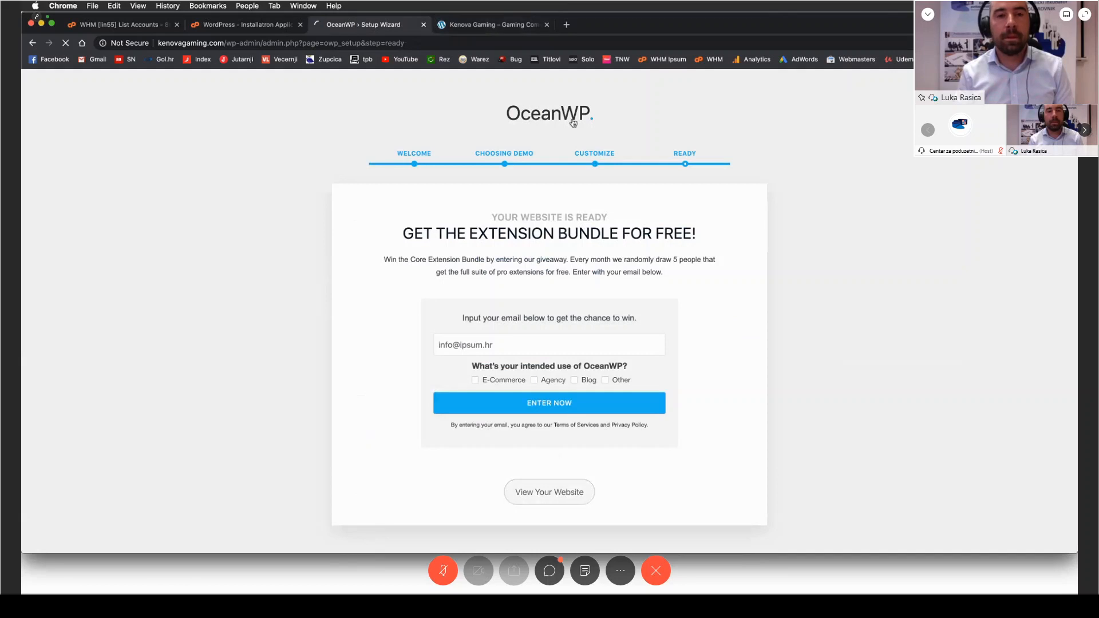
# Step: Reload the public homepage to examine the imported Architect demo and its welcome heading
pyautogui.click(461, 26)
pyautogui.press('super+r')
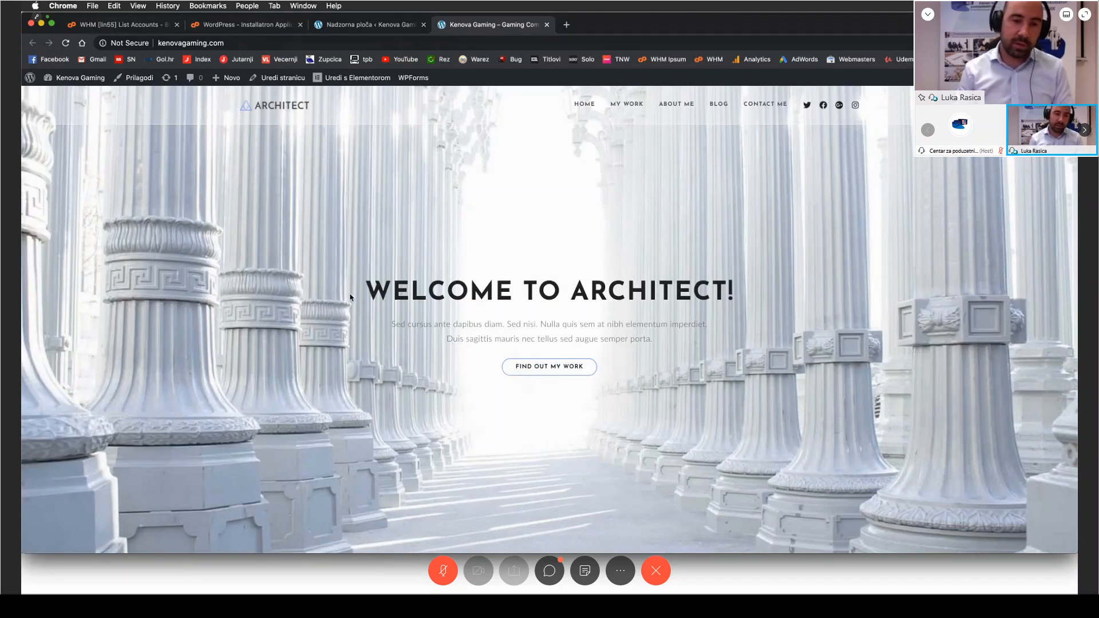
pyautogui.moveTo(367, 289); pyautogui.dragTo(766, 282)
pyautogui.click(564, 239)
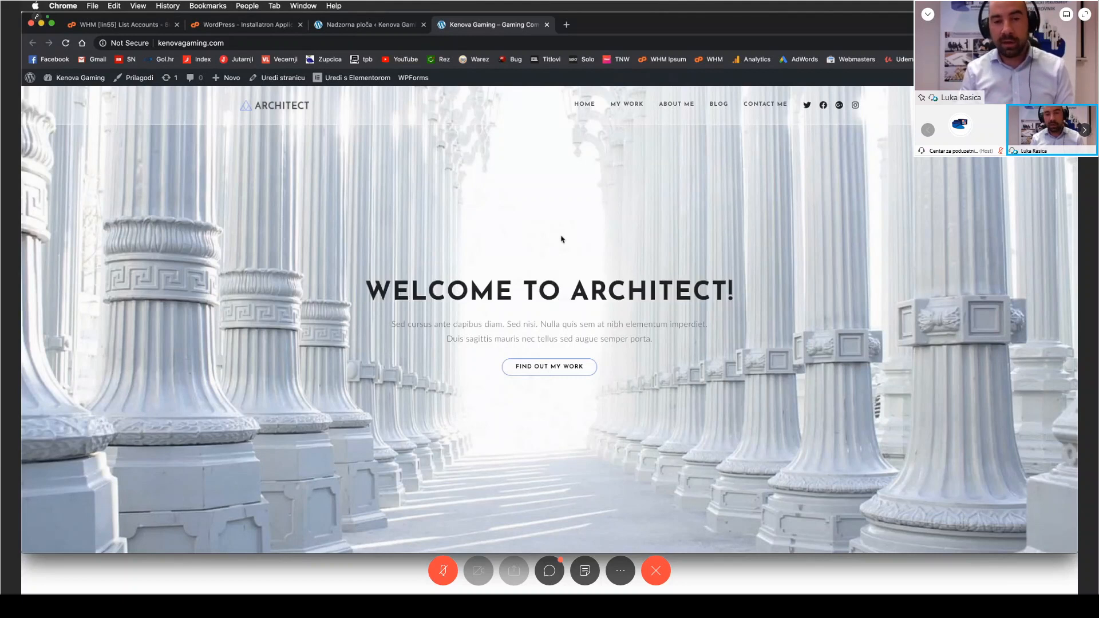
# Step: Open the posts list in the admin area and look through the Blog page on the public site
pyautogui.click(382, 26)
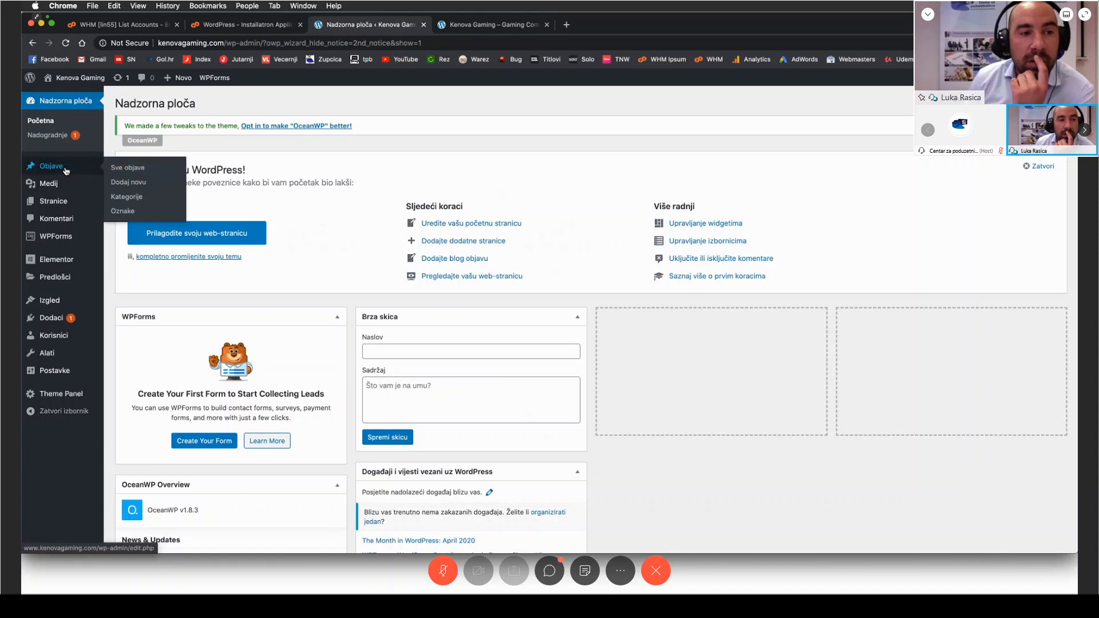
pyautogui.click(66, 169)
pyautogui.click(457, 24)
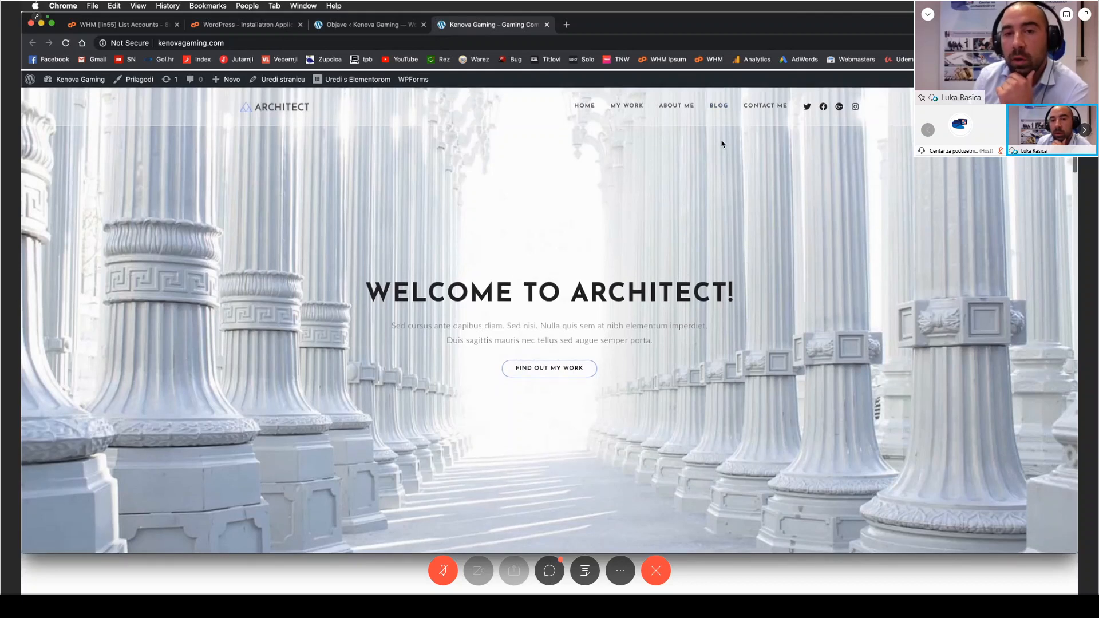
pyautogui.click(720, 108)
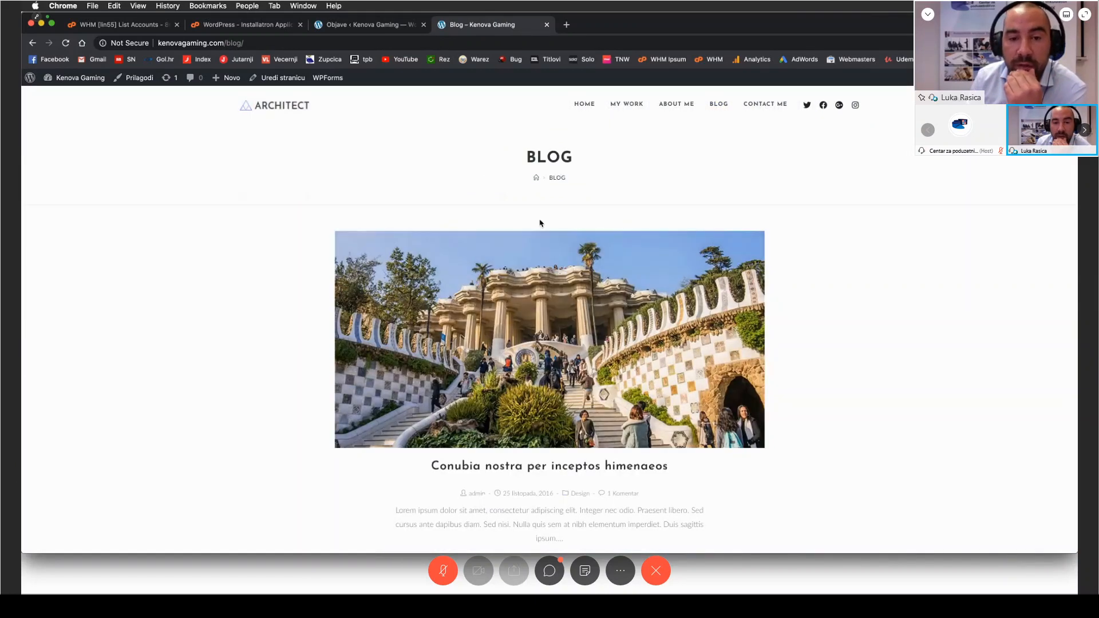
pyautogui.scroll(-1, 352, 261)
pyautogui.scroll(1, 352, 262)
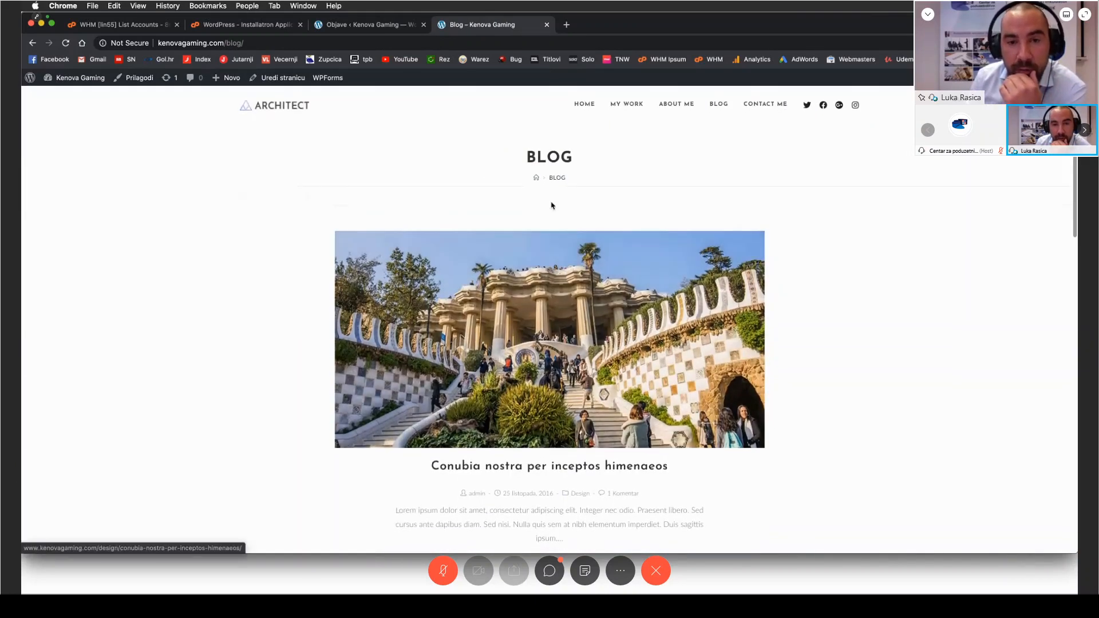
# Step: Compare the admin posts list with the public Blog page and dismiss the OceanWP opt-in notice
pyautogui.click(364, 26)
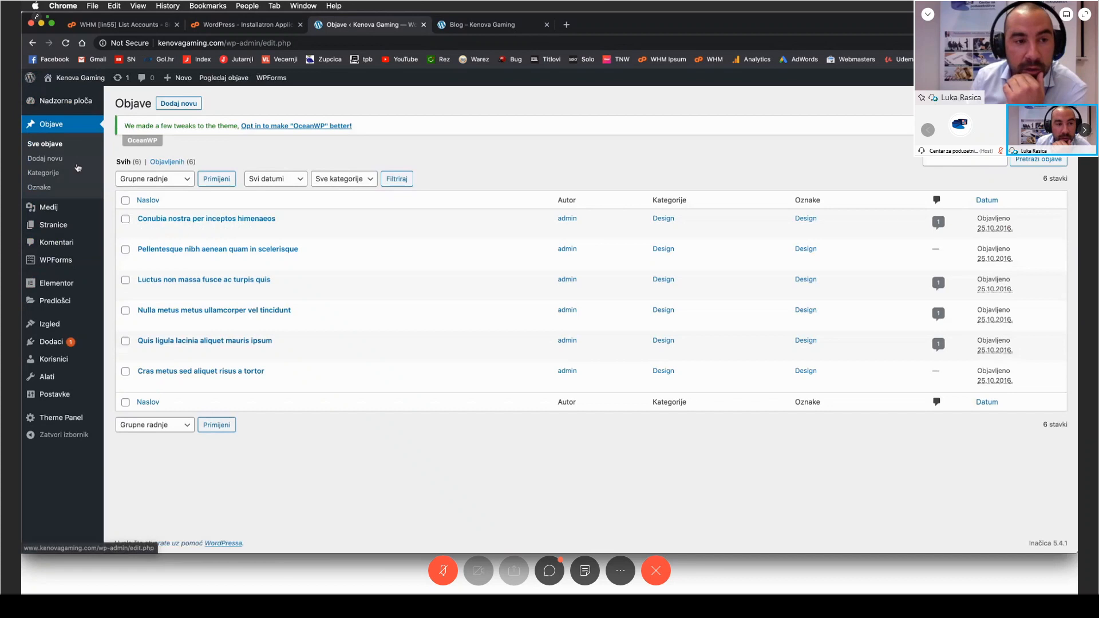
pyautogui.click(464, 24)
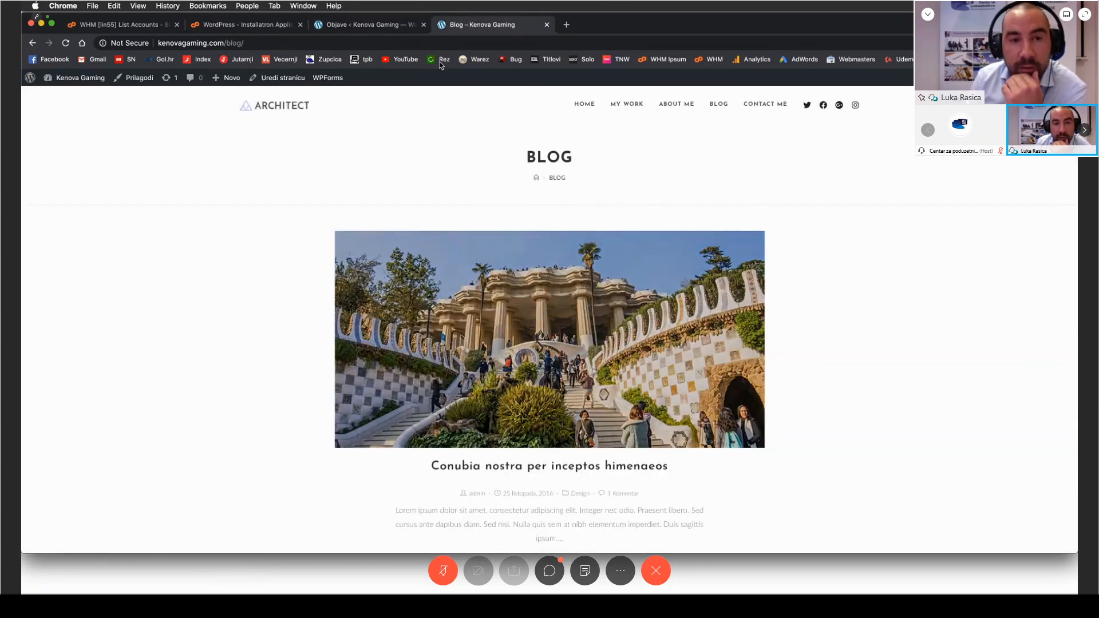
pyautogui.click(378, 28)
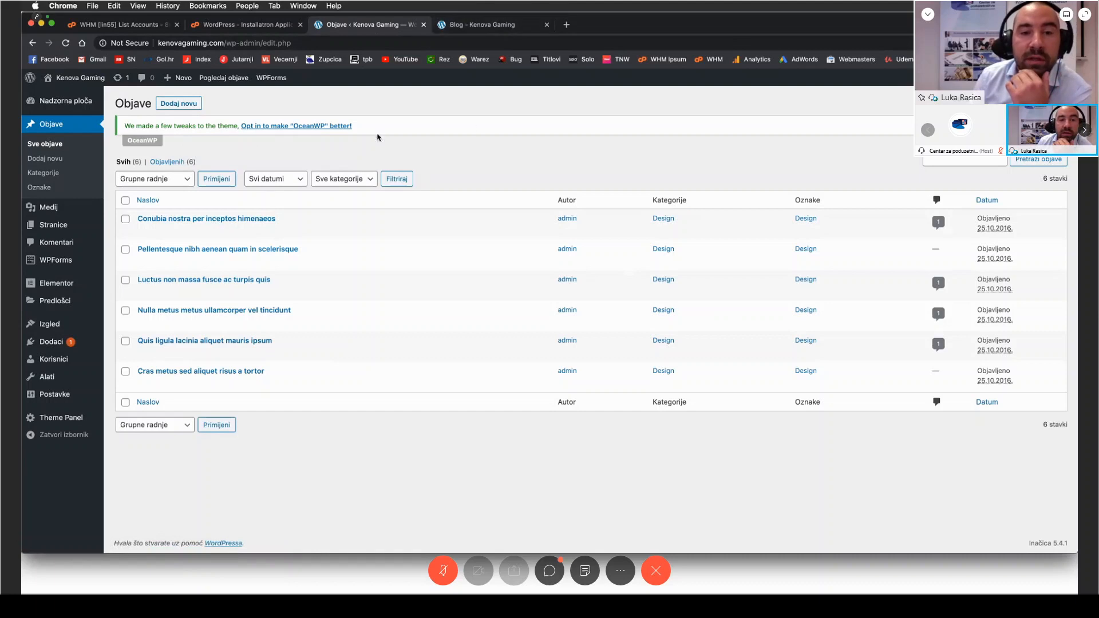
pyautogui.click(1059, 125)
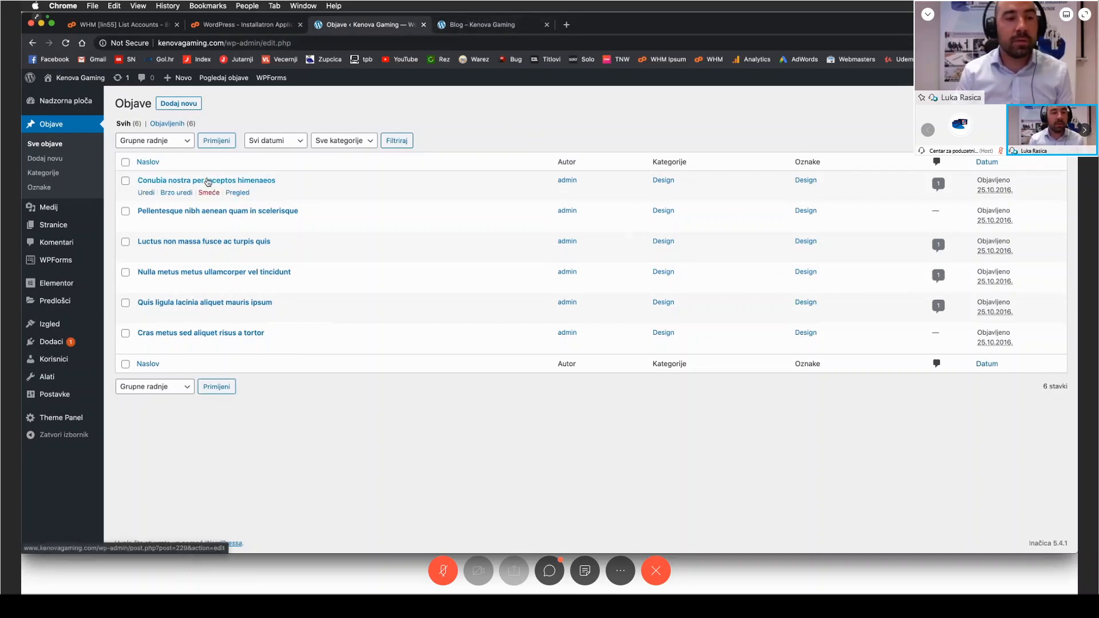
# Step: Retitle the post "Conubia nostra per inceptos himenaeos" as "Ovo je moj prvi webinar" and update it
pyautogui.click(189, 184)
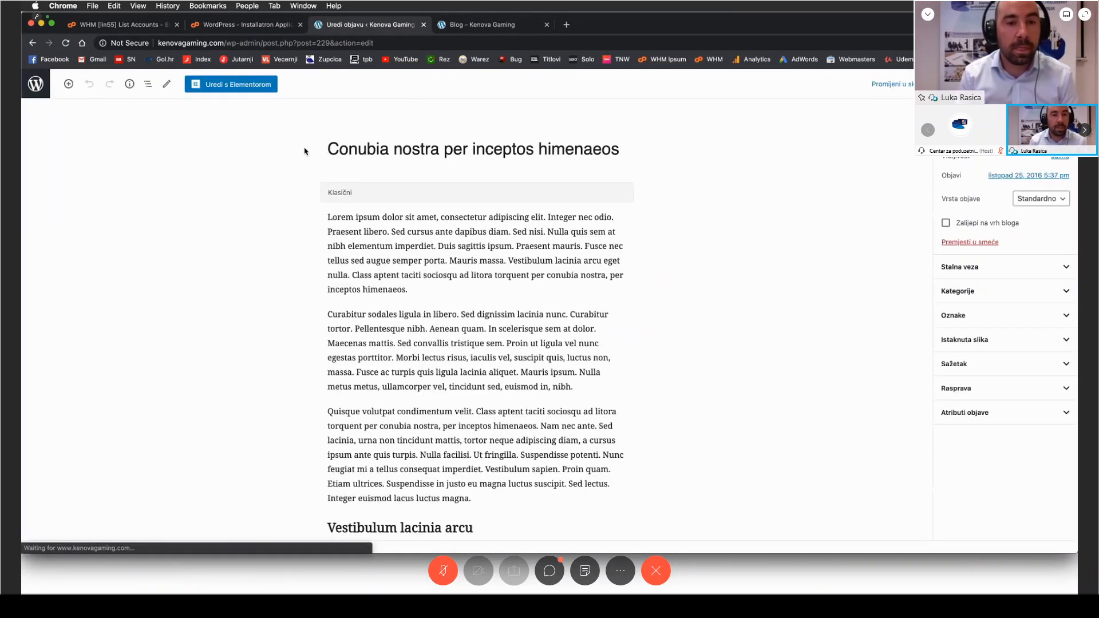
pyautogui.click(464, 150)
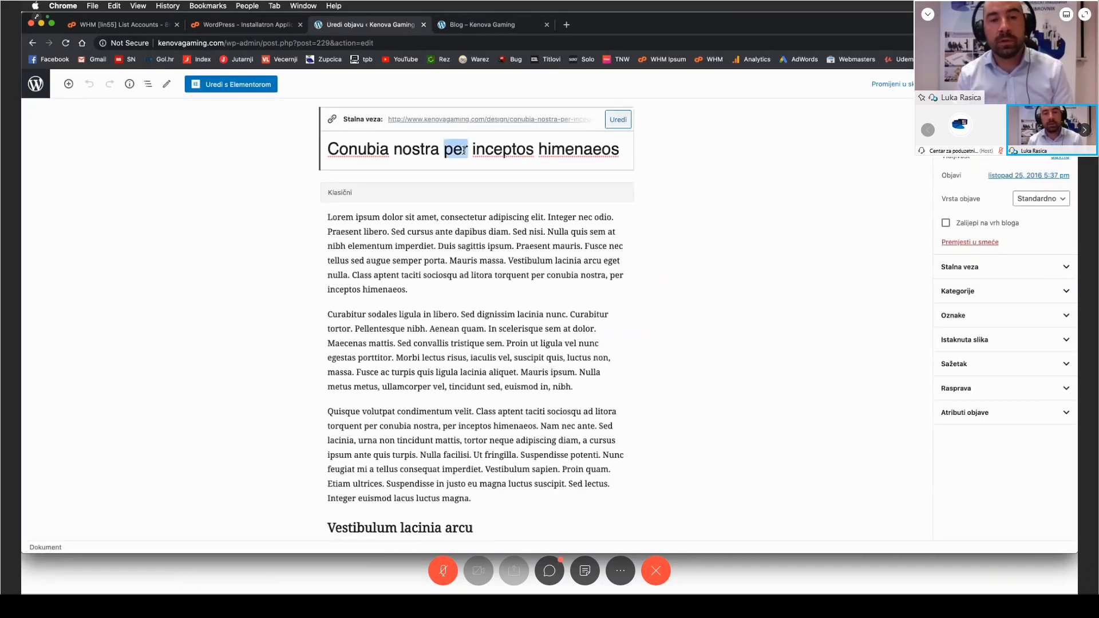
pyautogui.tripleClick(464, 150)
pyautogui.write('Ovo')
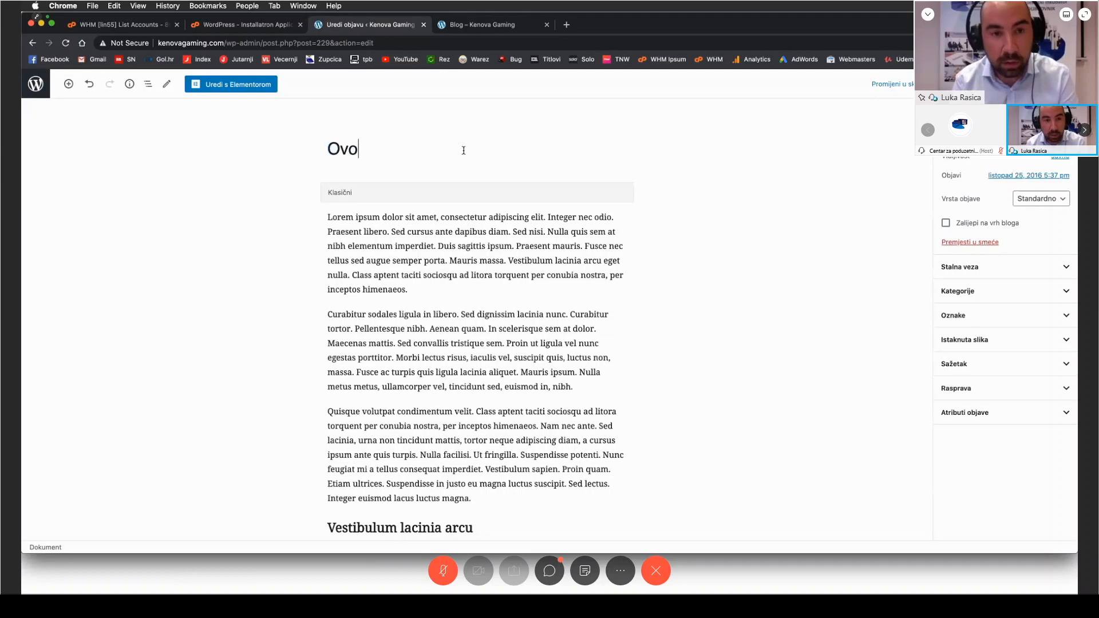
pyautogui.write(' je moj prvi webinar')
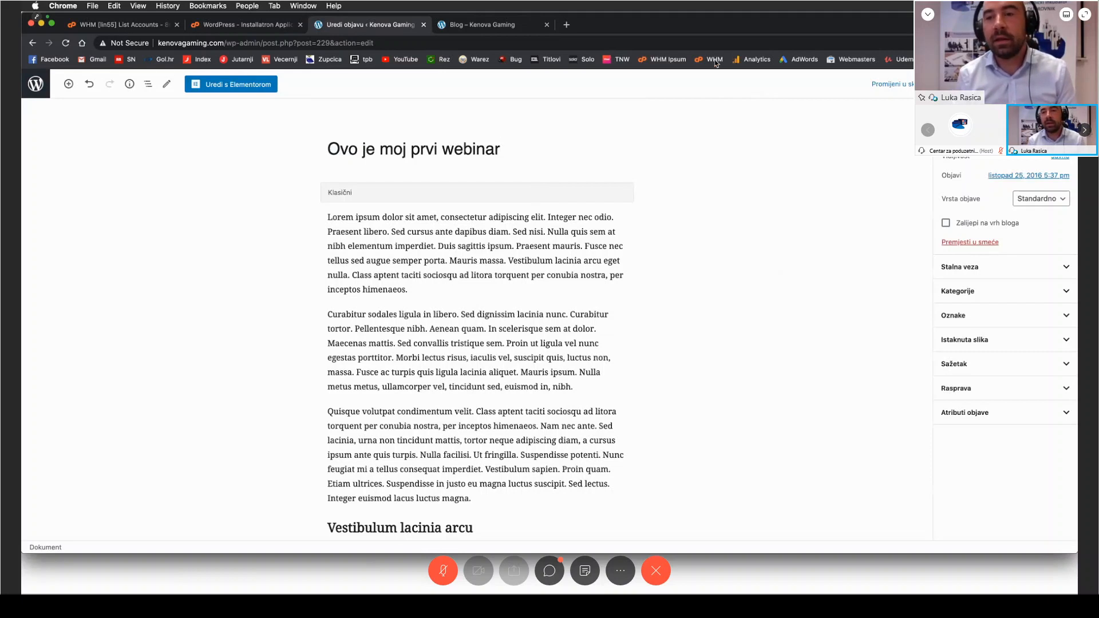
pyautogui.click(1007, 85)
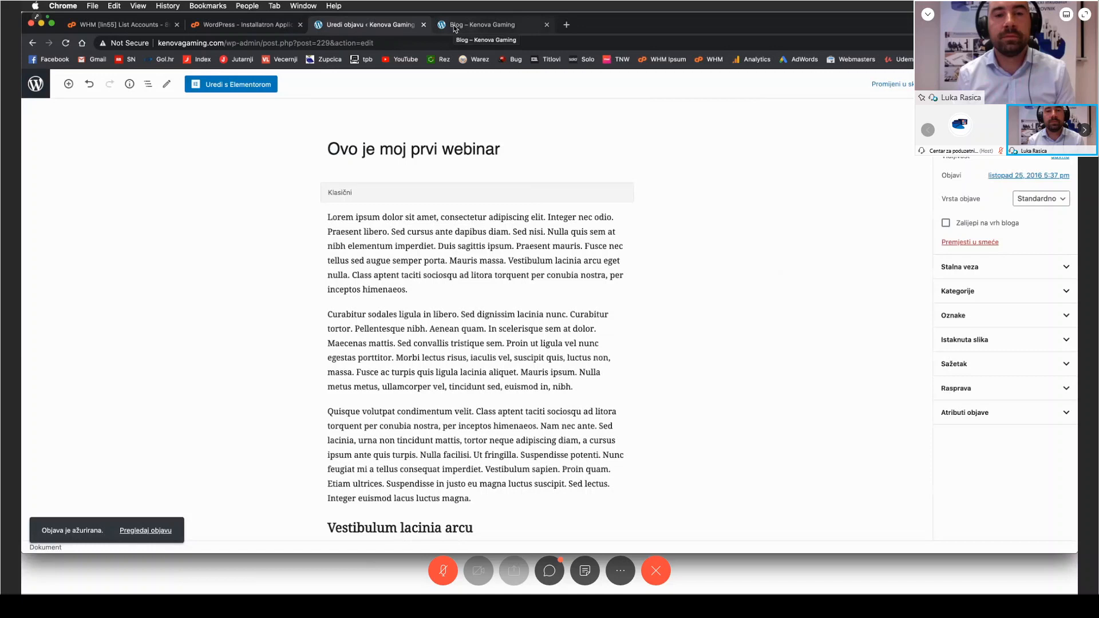
# Step: Reload the public Blog page and compare the first post's title with the post editor
pyautogui.click(457, 26)
pyautogui.press('super+r')
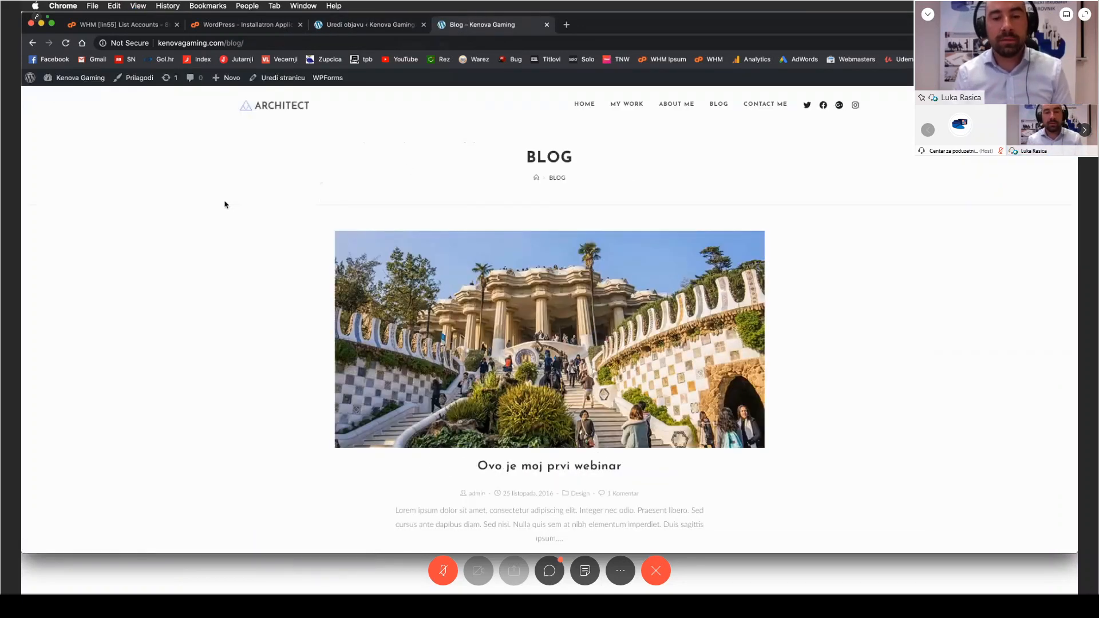
pyautogui.scroll(-1, 200, 203)
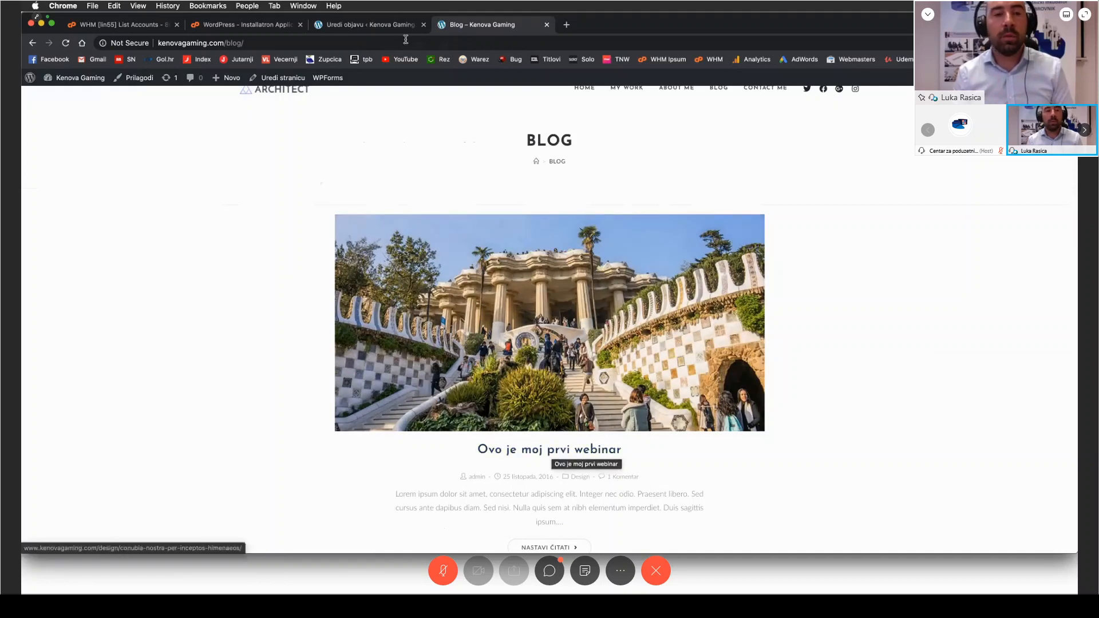
pyautogui.click(390, 28)
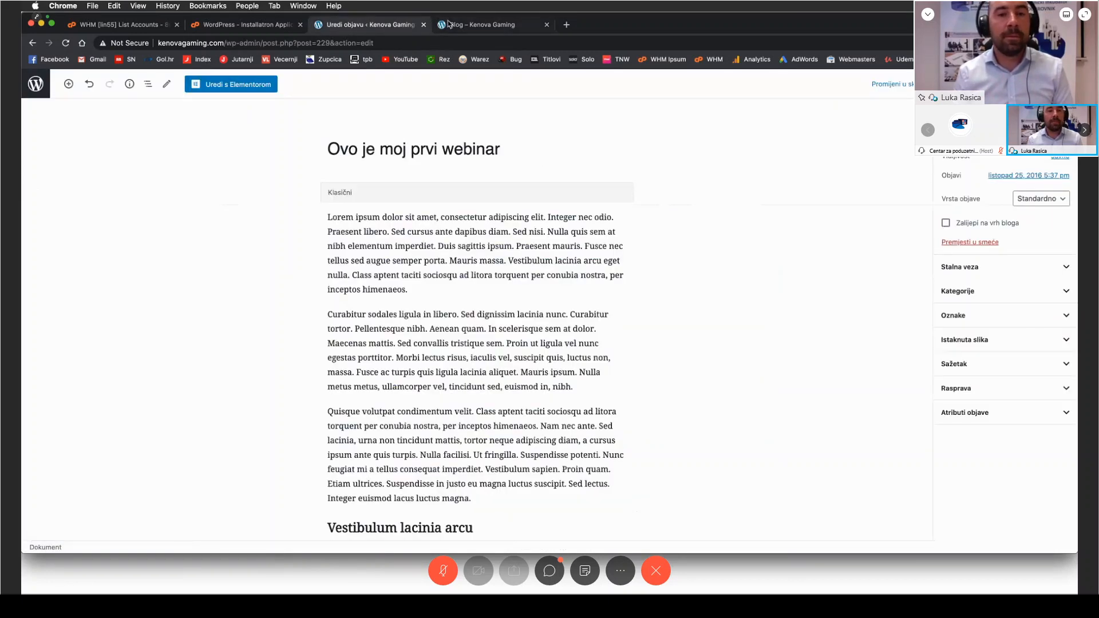
pyautogui.click(449, 24)
pyautogui.press('super+r')
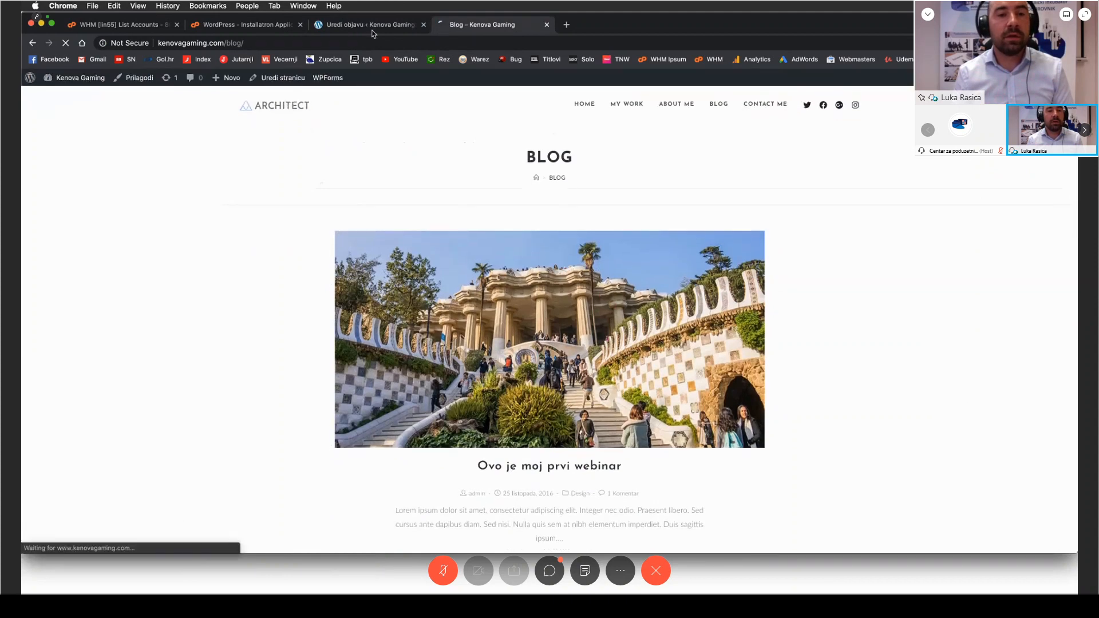
# Step: Open the Home page from the admin pages list, compare it with the public homepage, and launch its Elementor editor
pyautogui.click(373, 27)
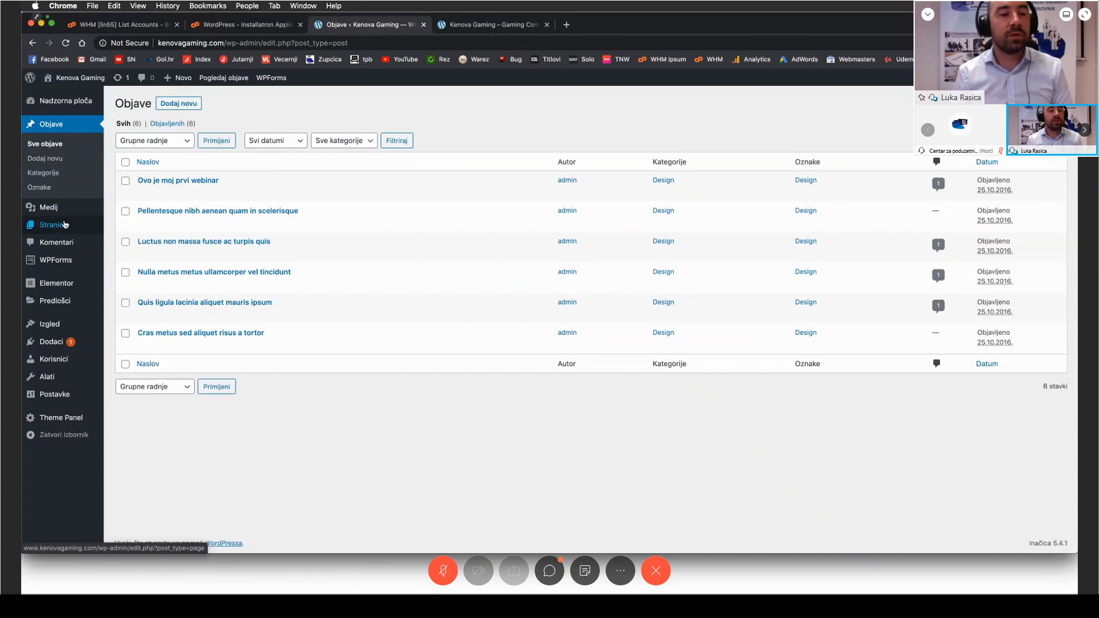
pyautogui.click(61, 226)
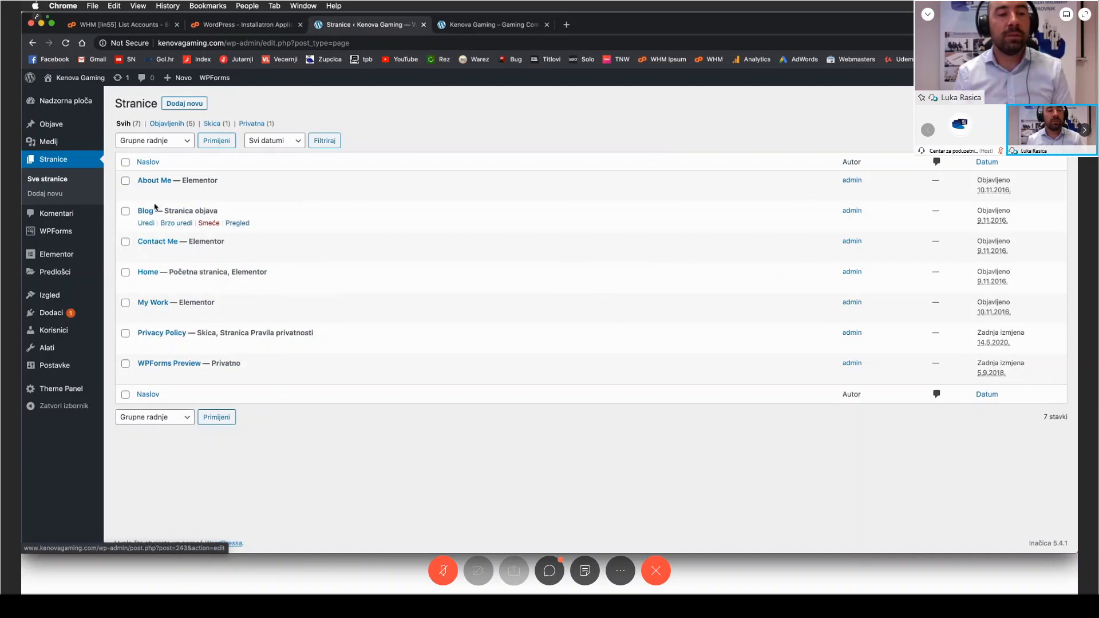
pyautogui.click(153, 277)
pyautogui.click(451, 27)
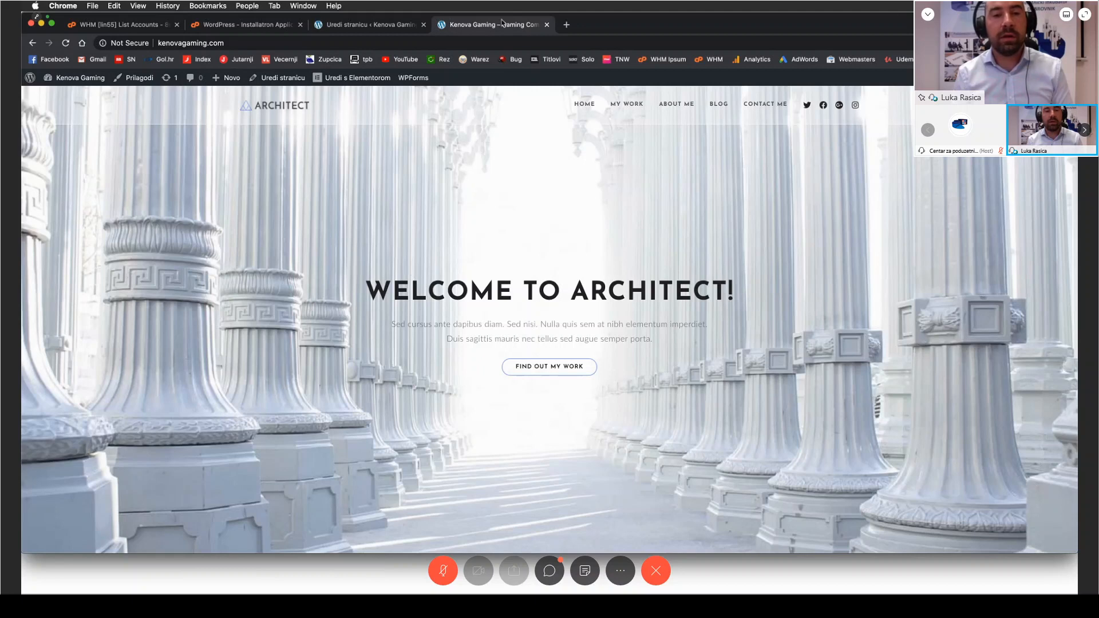
pyautogui.click(378, 27)
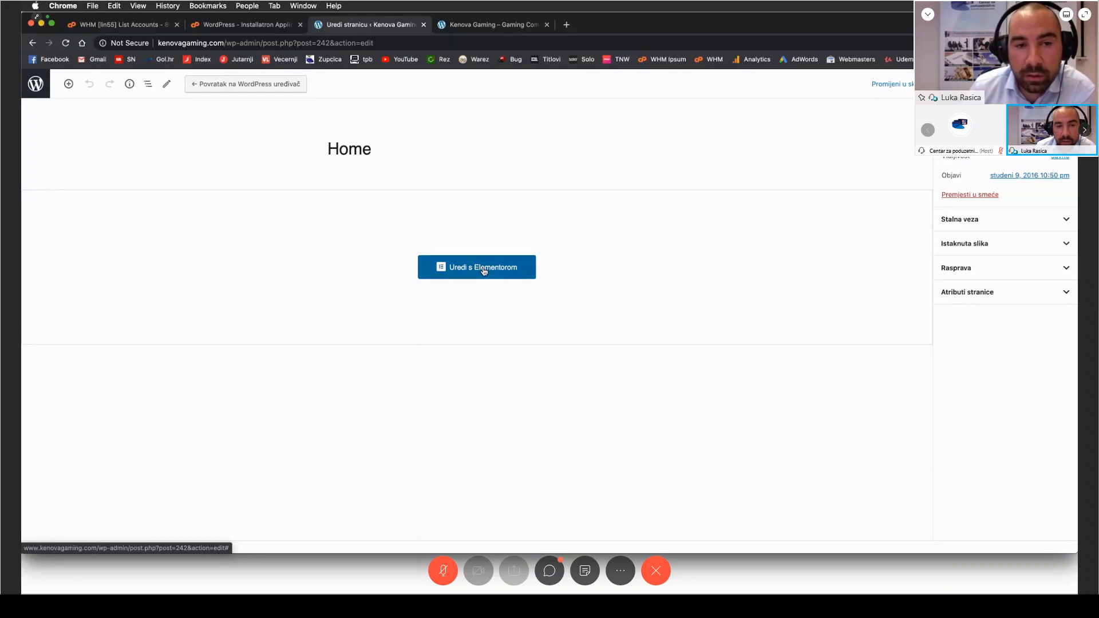
pyautogui.click(484, 271)
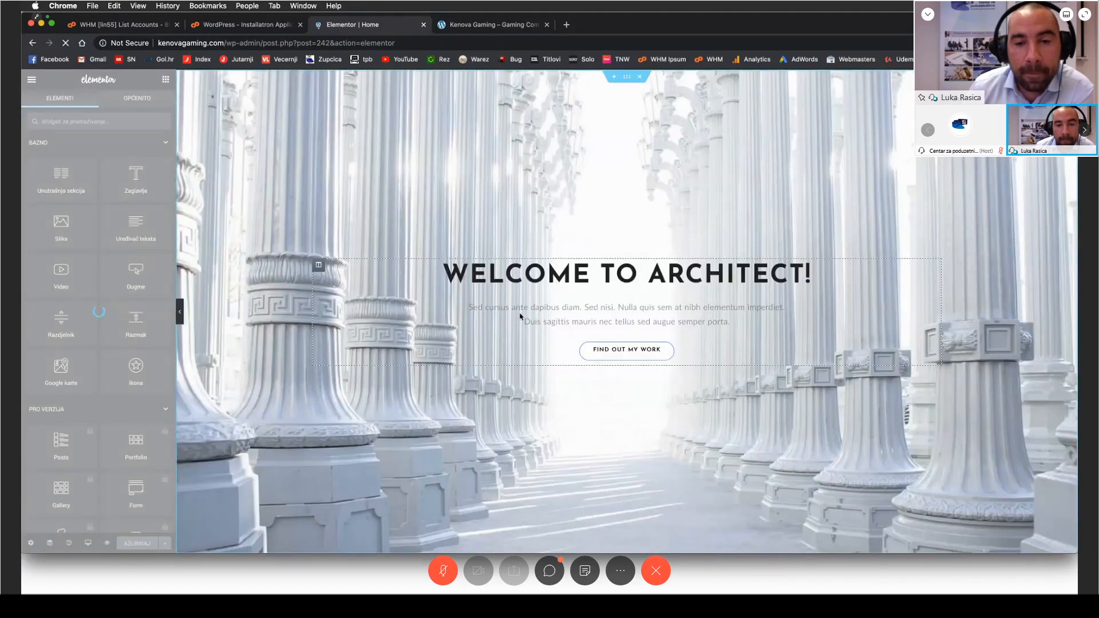
# Step: Replace the homepage's "Welcome to architect!" heading with "Dobrodošli na Kenova gaming" and update the page
pyautogui.click(615, 273)
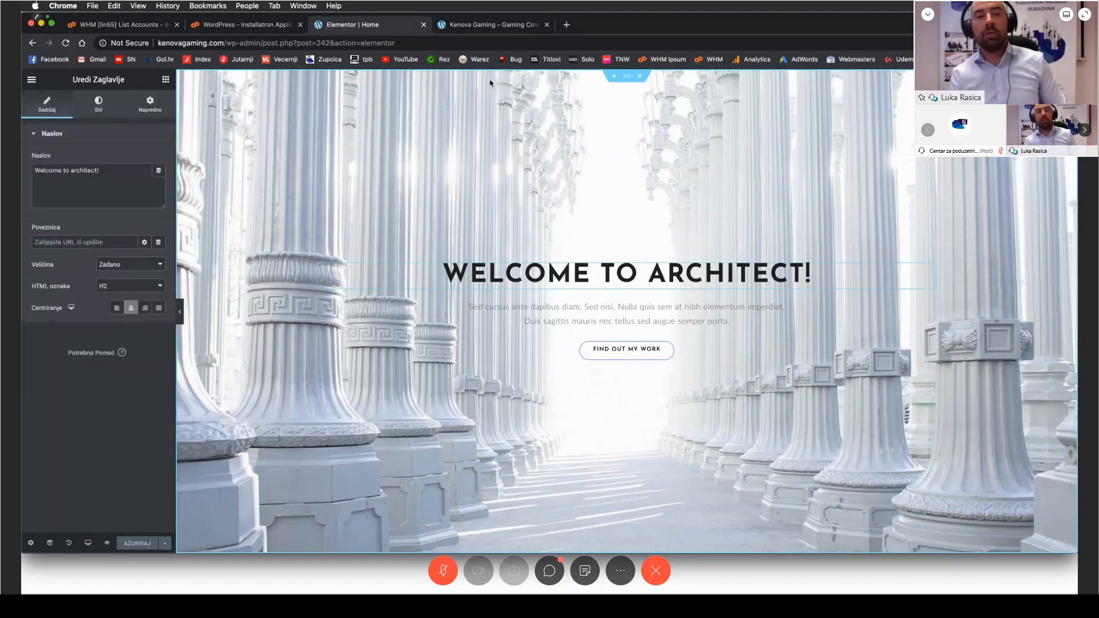
pyautogui.click(486, 25)
pyautogui.click(395, 25)
pyautogui.click(588, 267)
pyautogui.tripleClick(587, 268)
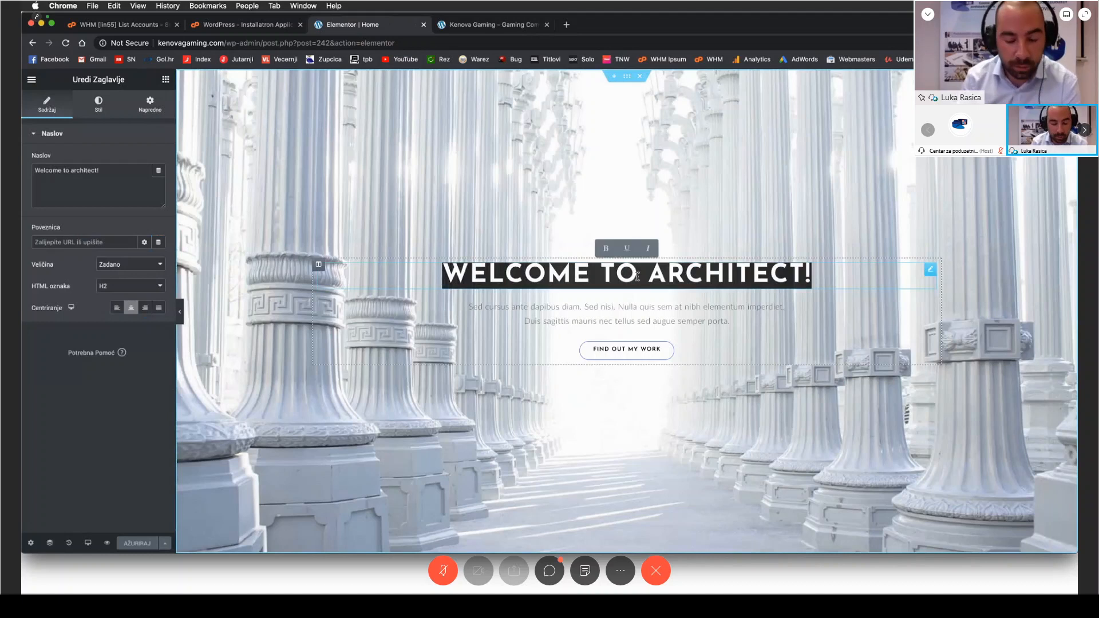
pyautogui.write('Dobro')
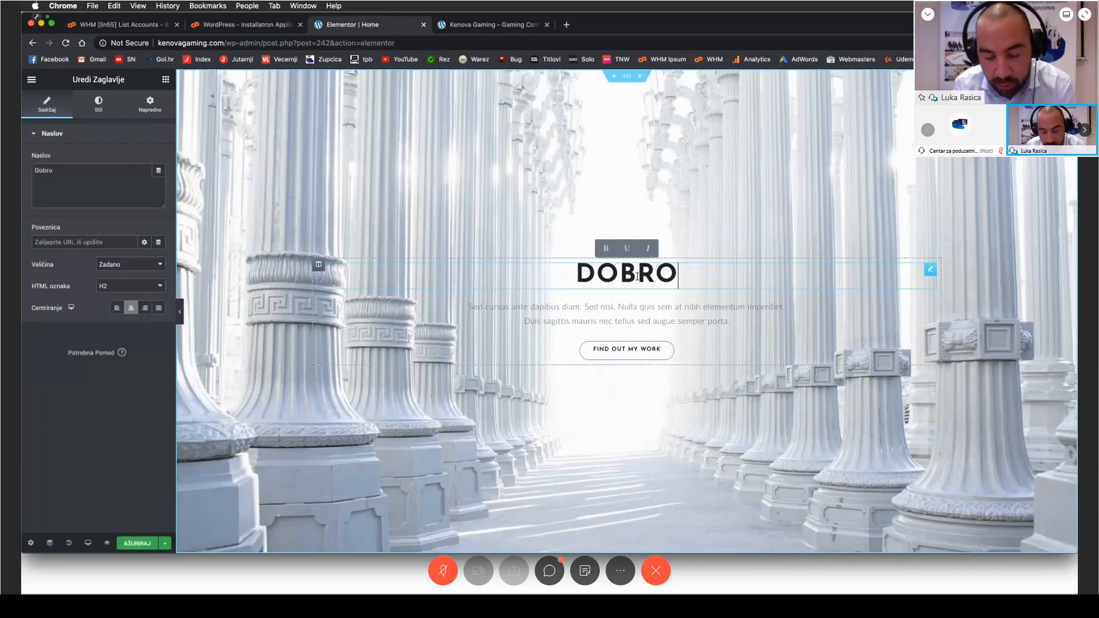
pyautogui.write('došli na')
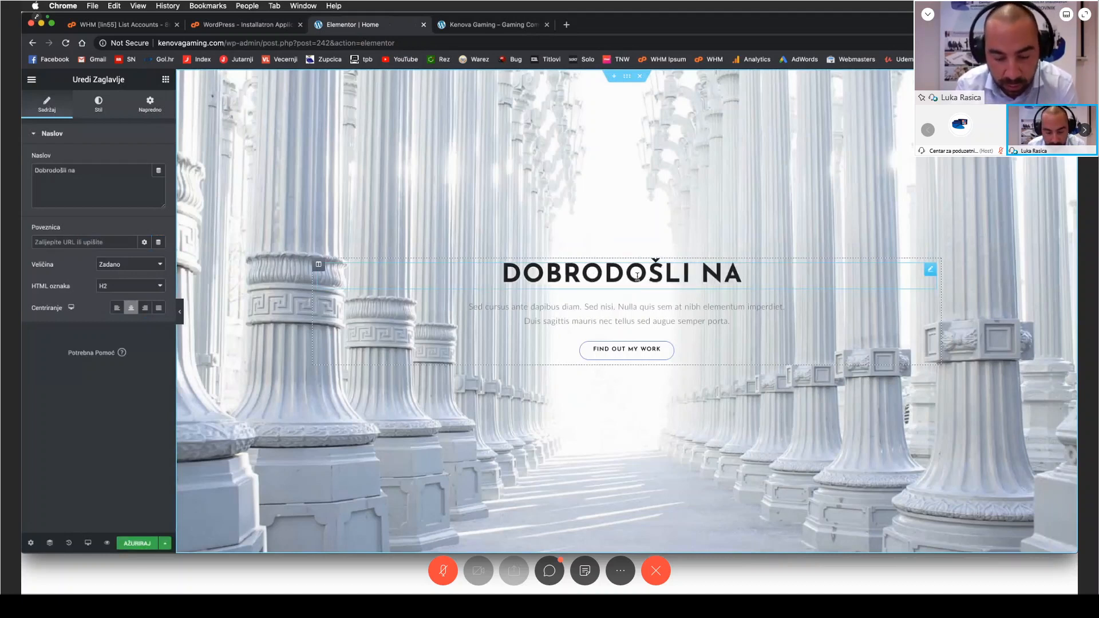
pyautogui.write(' Kenova gaming')
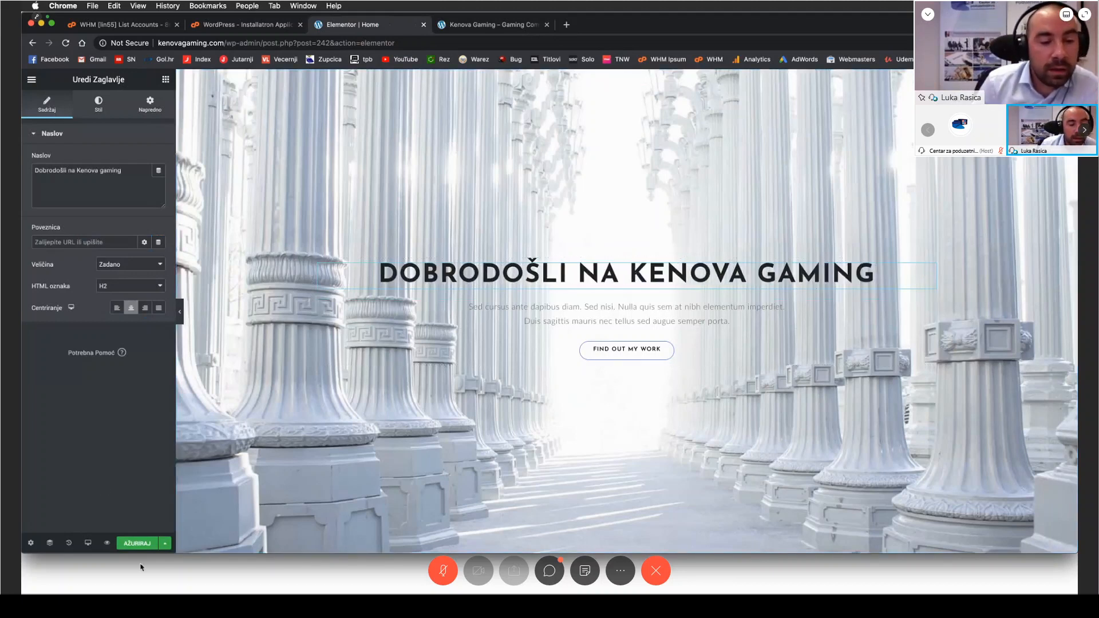
pyautogui.click(137, 543)
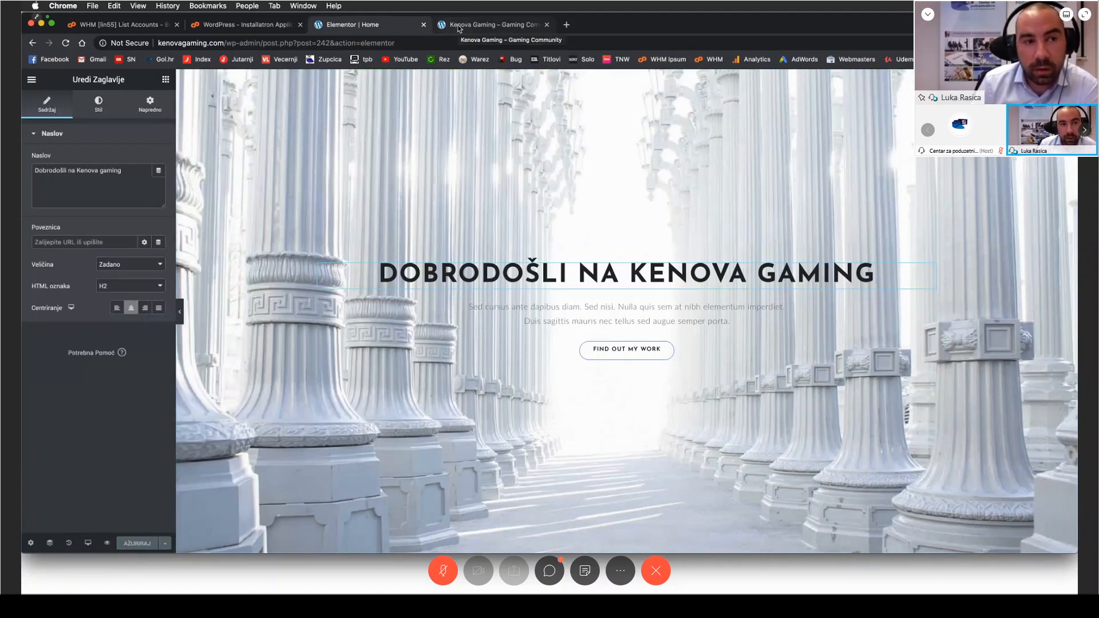
# Step: Reload the public homepage and check its main welcome heading
pyautogui.click(458, 26)
pyautogui.press('super+r')
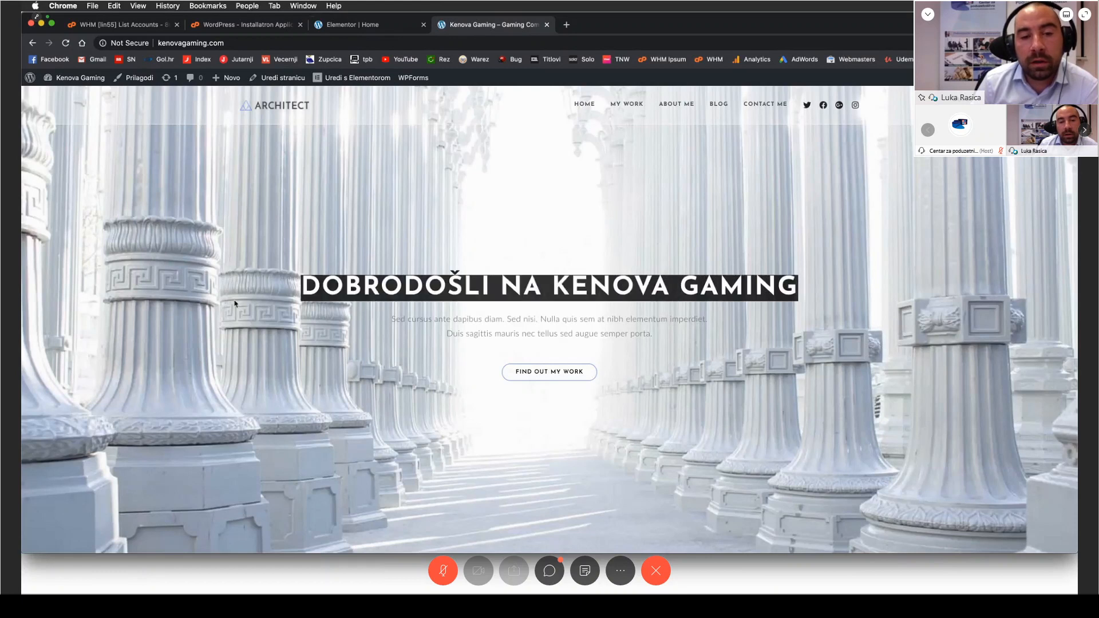
pyautogui.scroll(-5, 235, 303)
pyautogui.scroll(3, 249, 257)
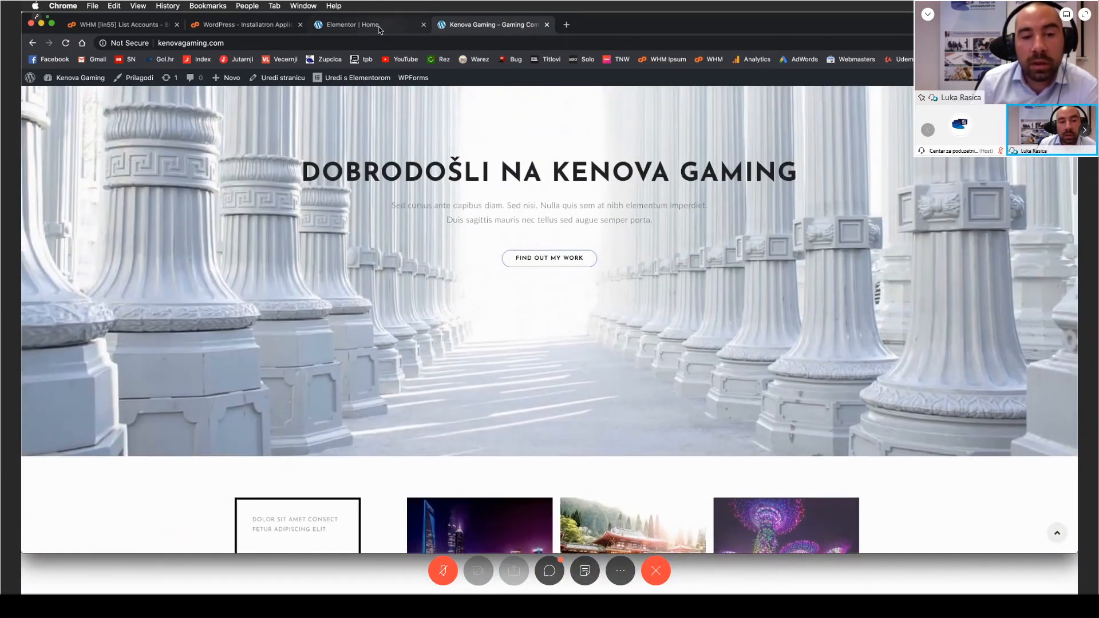
# Step: Change the "My Work" heading in the homepage's bordered box to "Kenova" and update the page
pyautogui.click(378, 29)
pyautogui.scroll(-5, 603, 252)
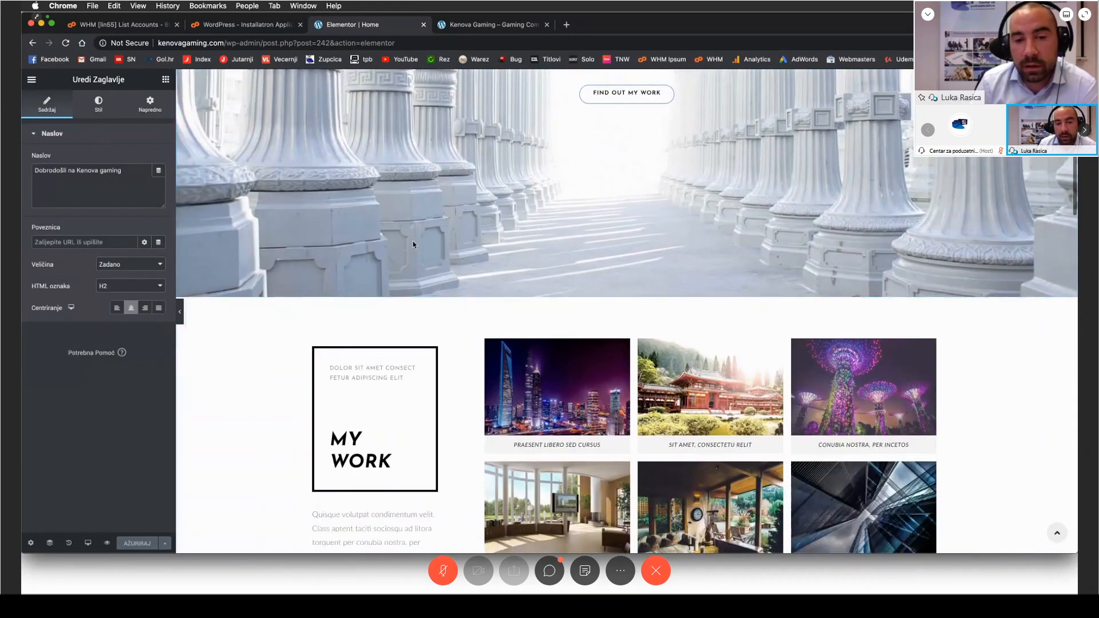
pyautogui.scroll(-3, 321, 245)
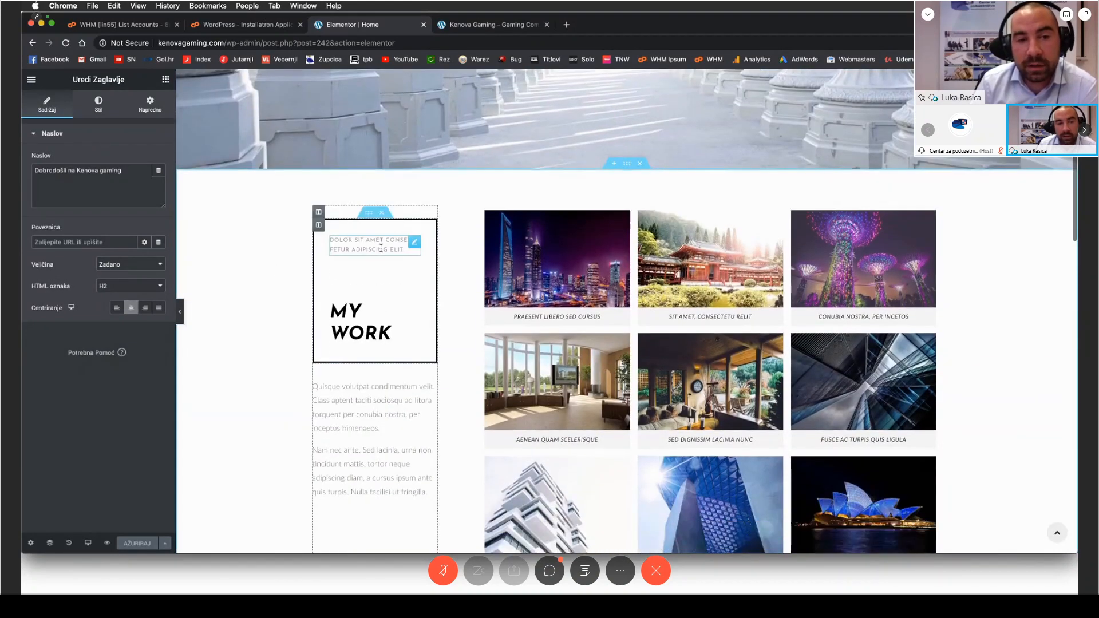
pyautogui.click(381, 248)
pyautogui.click(385, 330)
pyautogui.moveTo(389, 329); pyautogui.dragTo(327, 319)
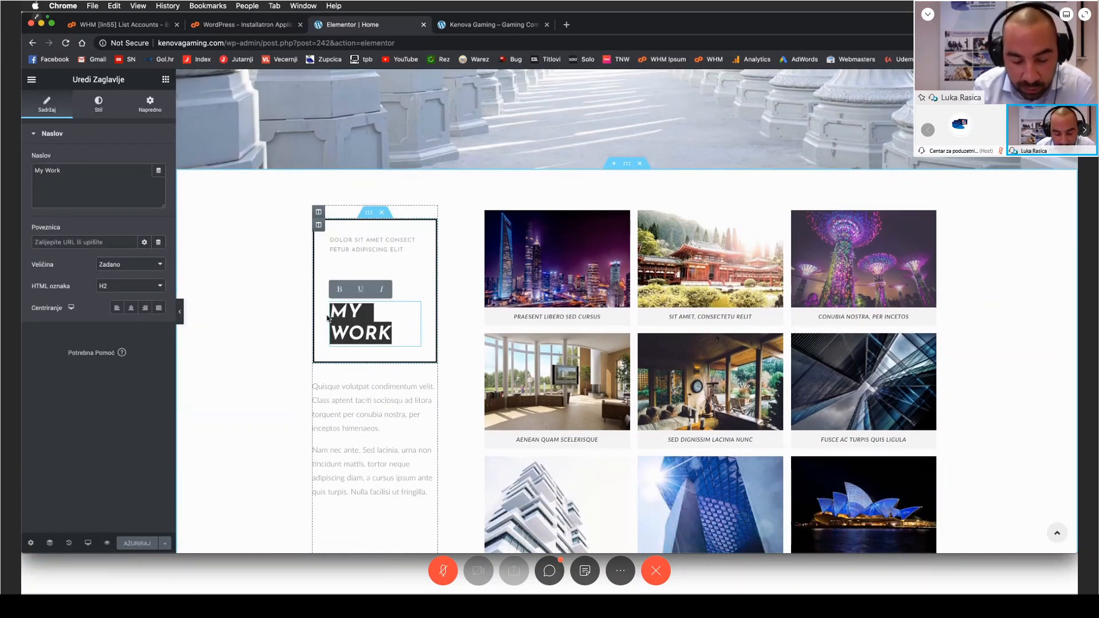
pyautogui.write('Kenova')
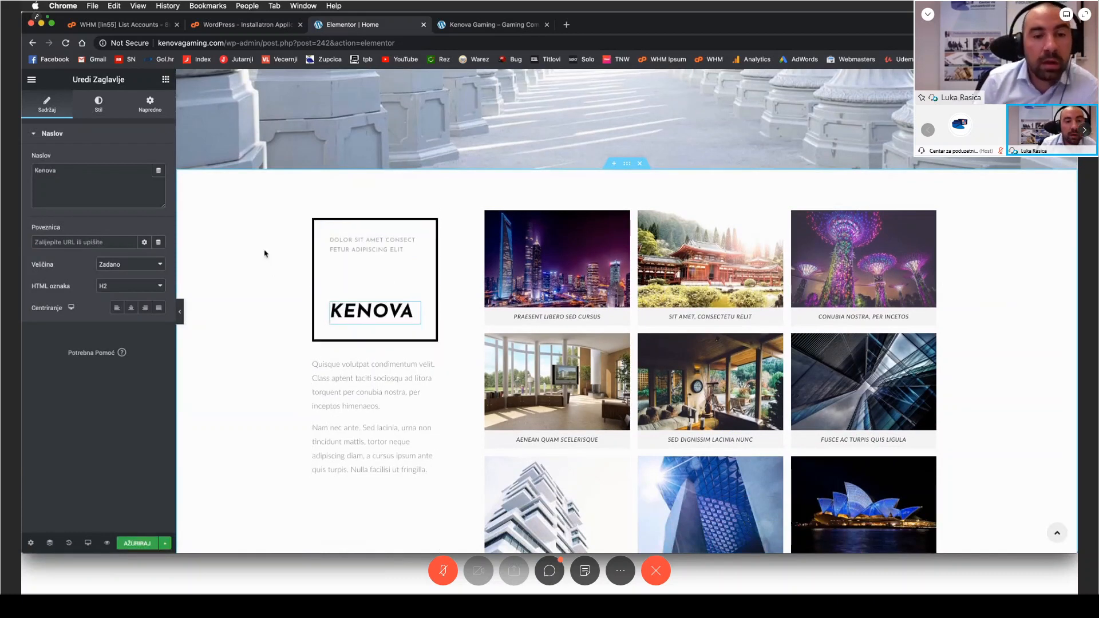
pyautogui.scroll(-2, 266, 295)
pyautogui.hotkey('ctrl', 's')
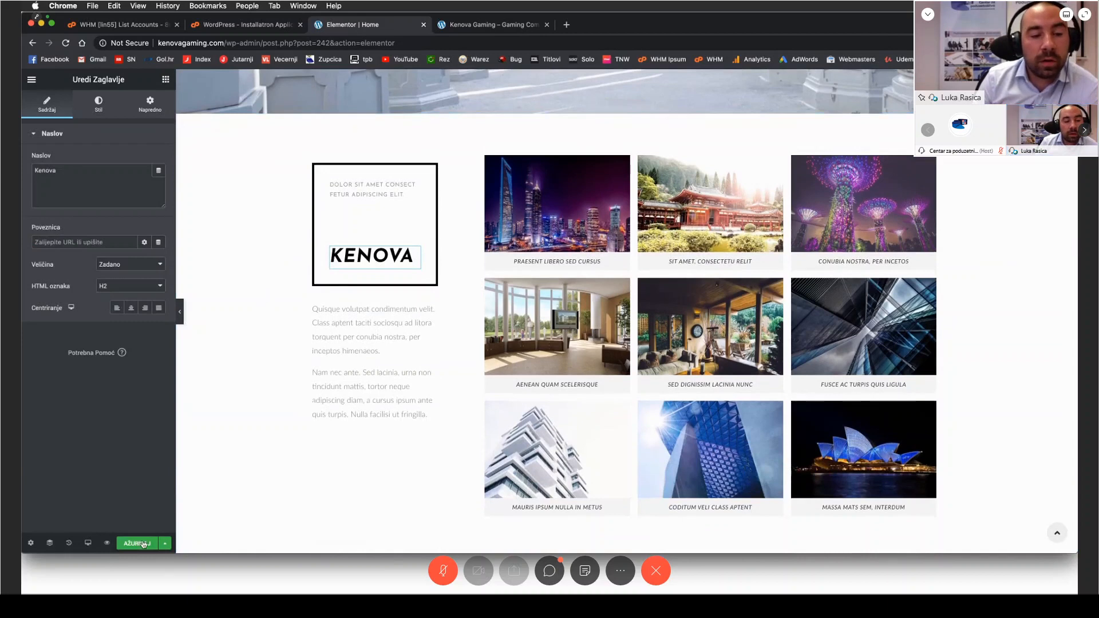
# Step: Reload the public homepage and examine the bordered box heading beside the image gallery
pyautogui.click(458, 26)
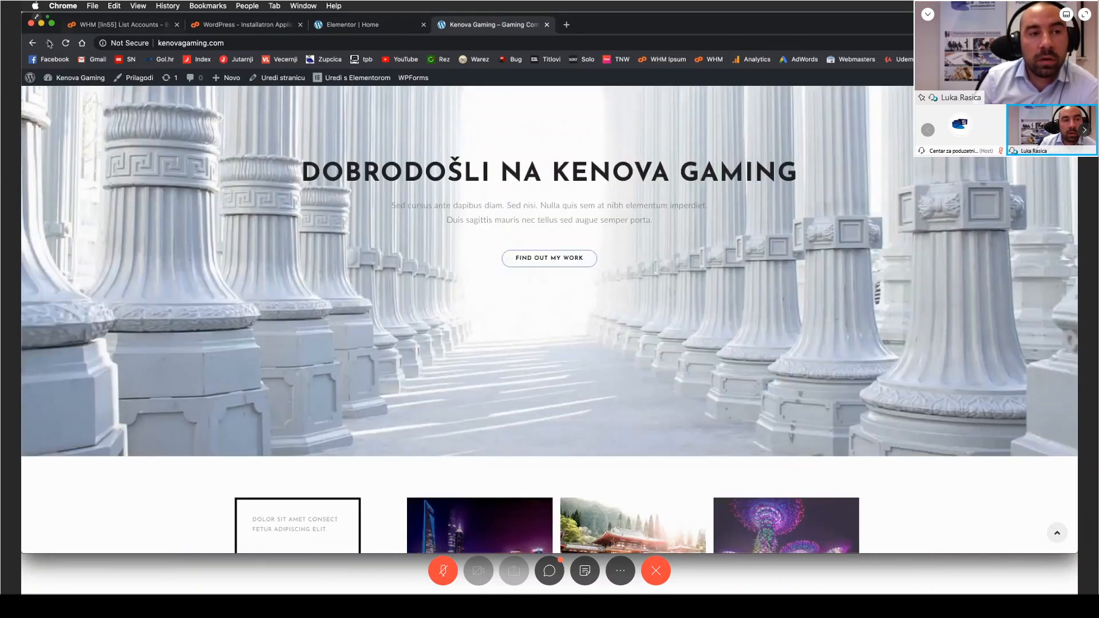
pyautogui.click(66, 44)
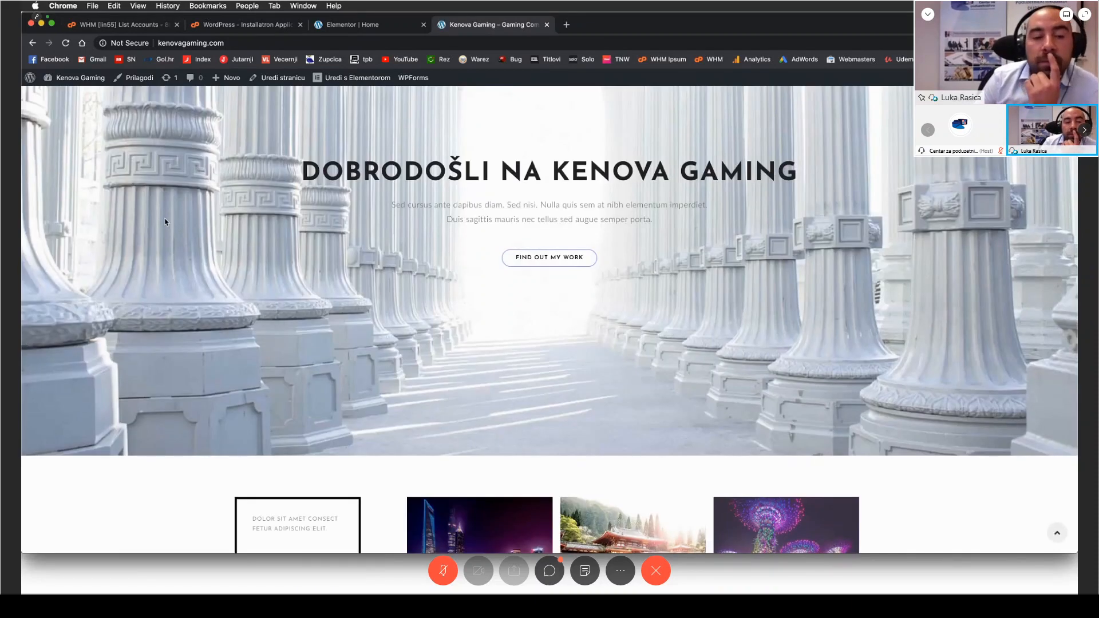
pyautogui.scroll(-5, 165, 223)
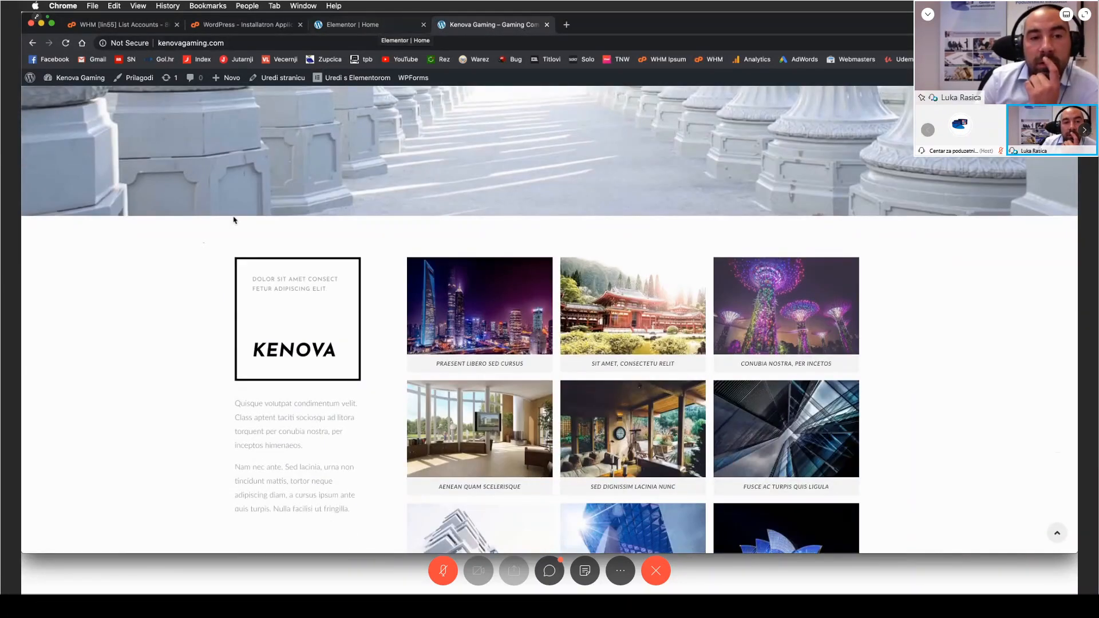
pyautogui.scroll(5, 234, 220)
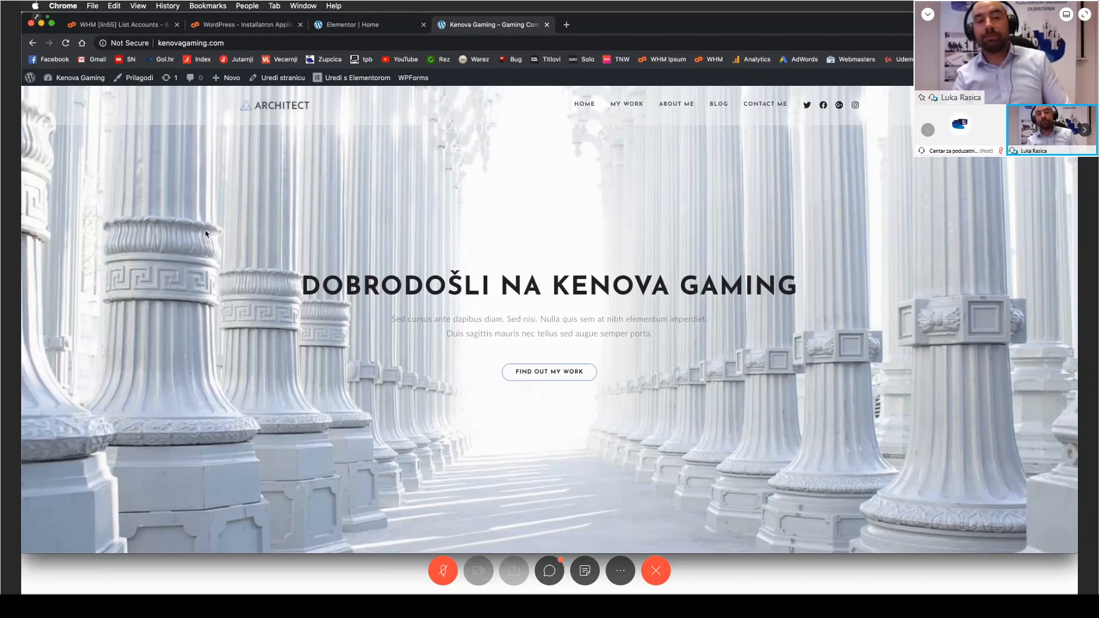
# Step: Look over the public homepage from the welcome banner to the image gallery
pyautogui.scroll(-5, 161, 225)
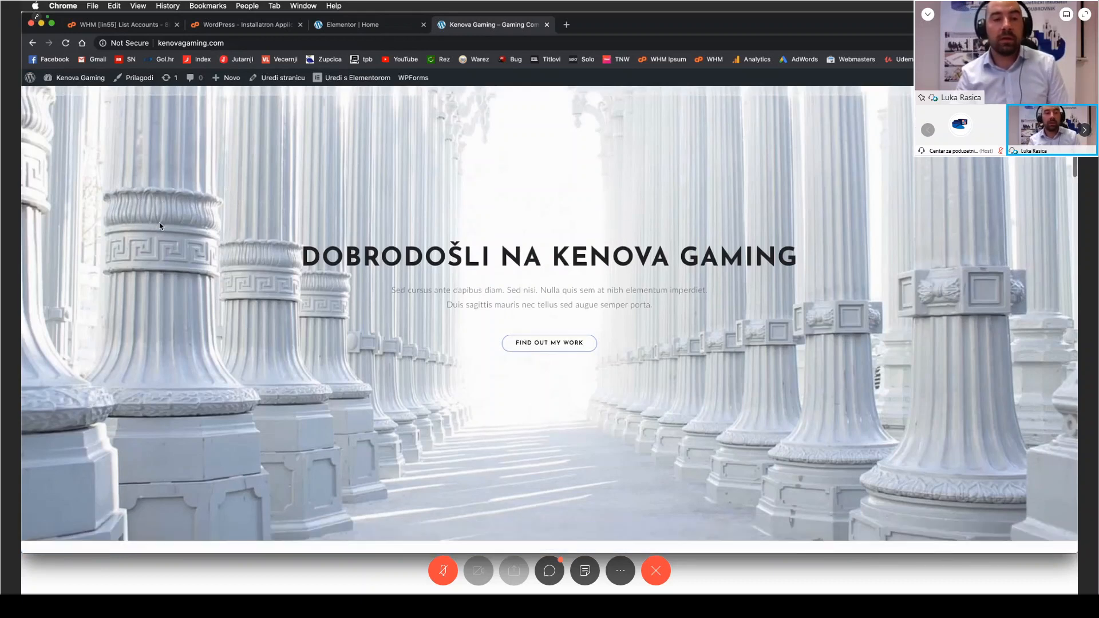
pyautogui.scroll(-4, 120, 272)
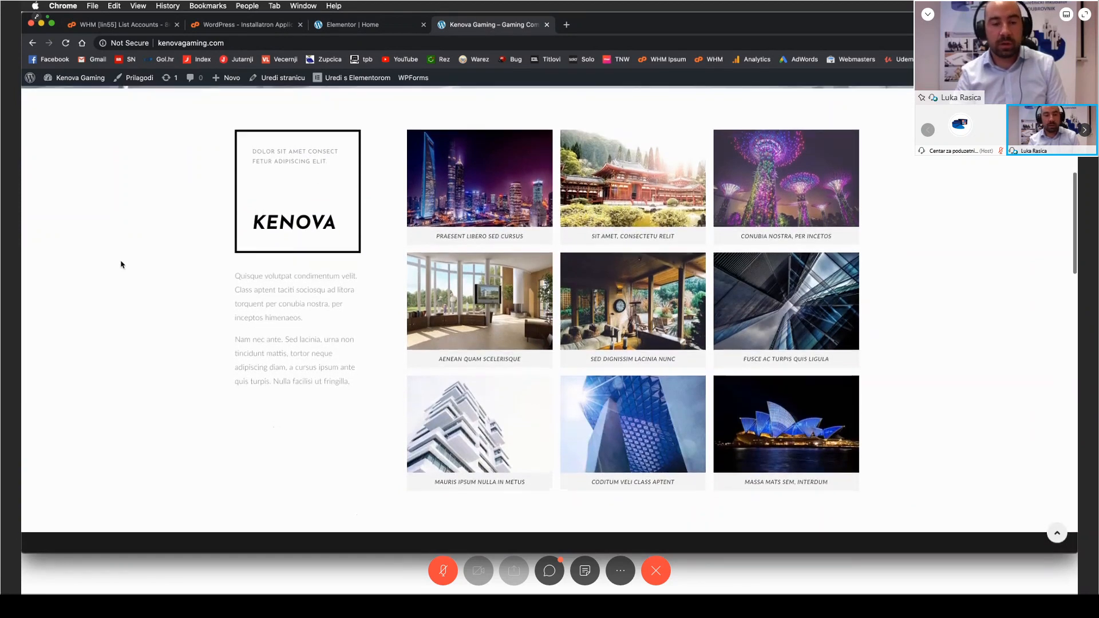
pyautogui.scroll(1, 121, 265)
pyautogui.scroll(2, 121, 262)
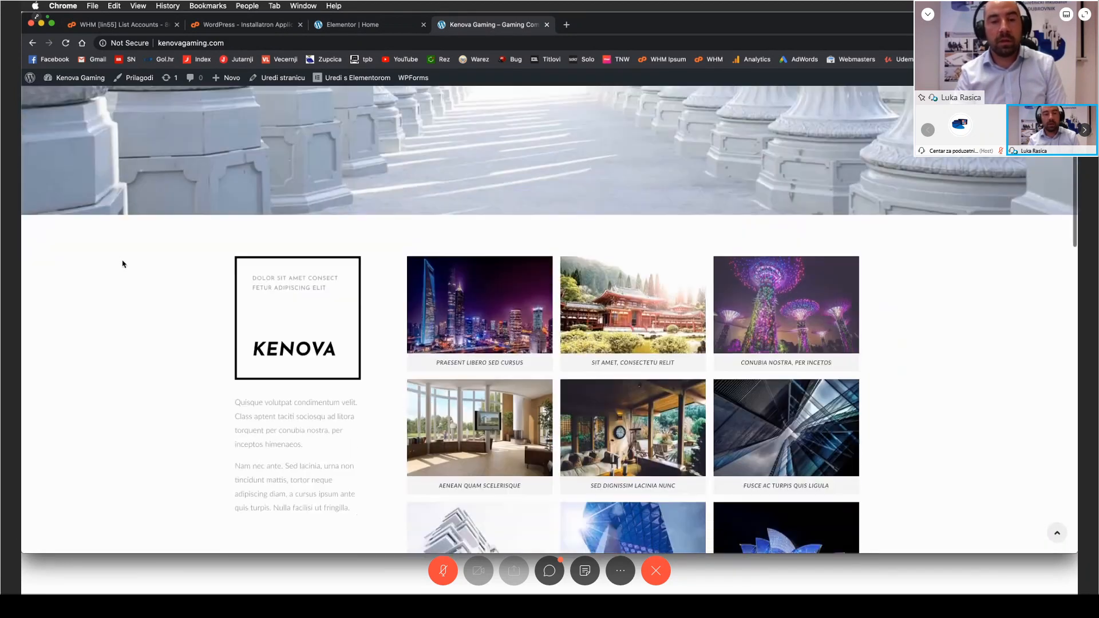
# Step: Switch to the Elementor homepage editor, view the gallery images enlarged, and close the lightbox preview
pyautogui.click(362, 30)
pyautogui.click(557, 204)
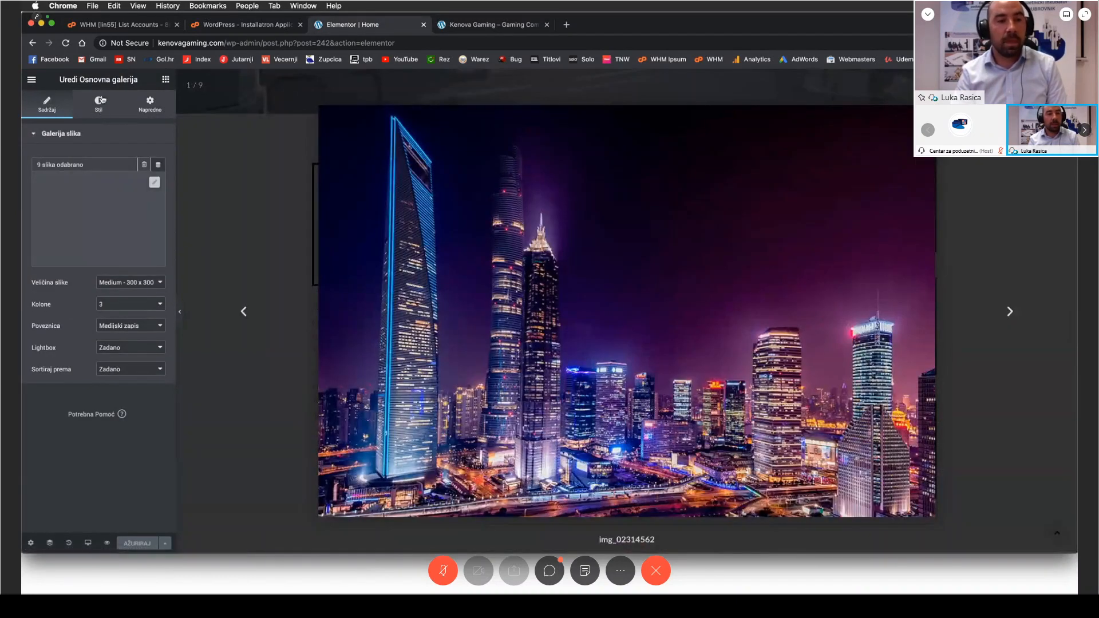
pyautogui.click(98, 99)
pyautogui.click(55, 105)
pyautogui.click(259, 249)
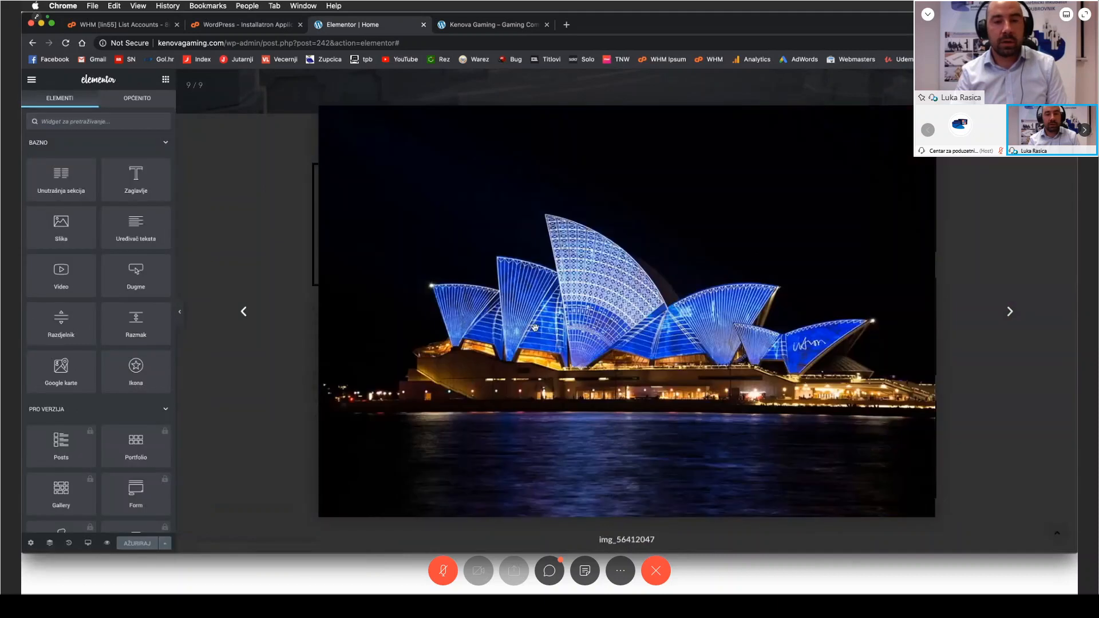
pyautogui.click(1063, 85)
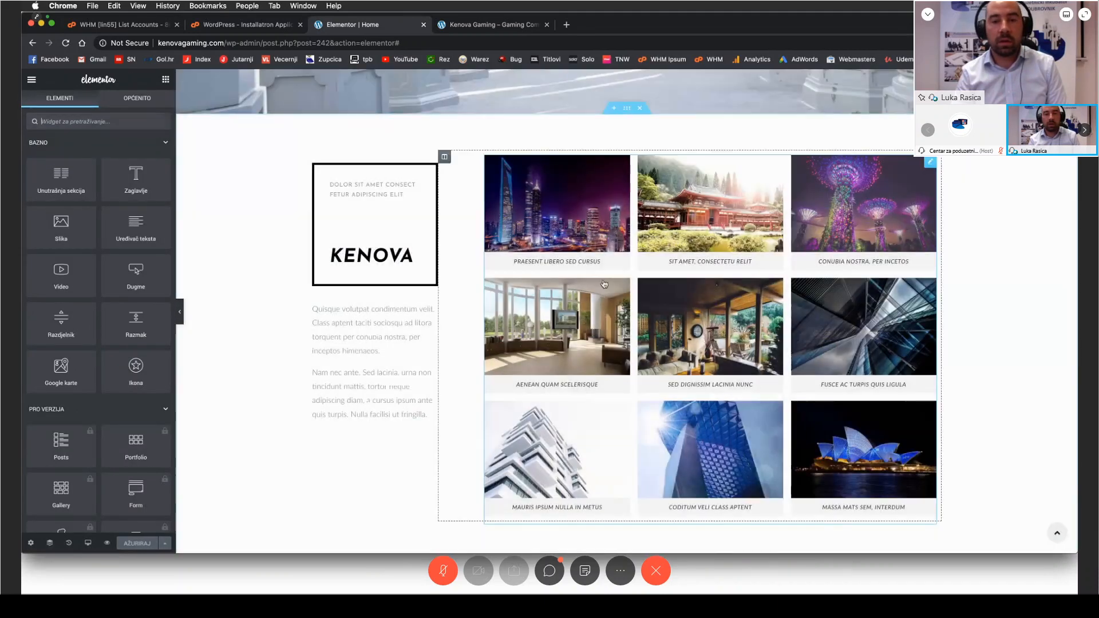
# Step: Review the image gallery's advanced, style and content settings, along with the Kenova heading's content settings
pyautogui.click(590, 263)
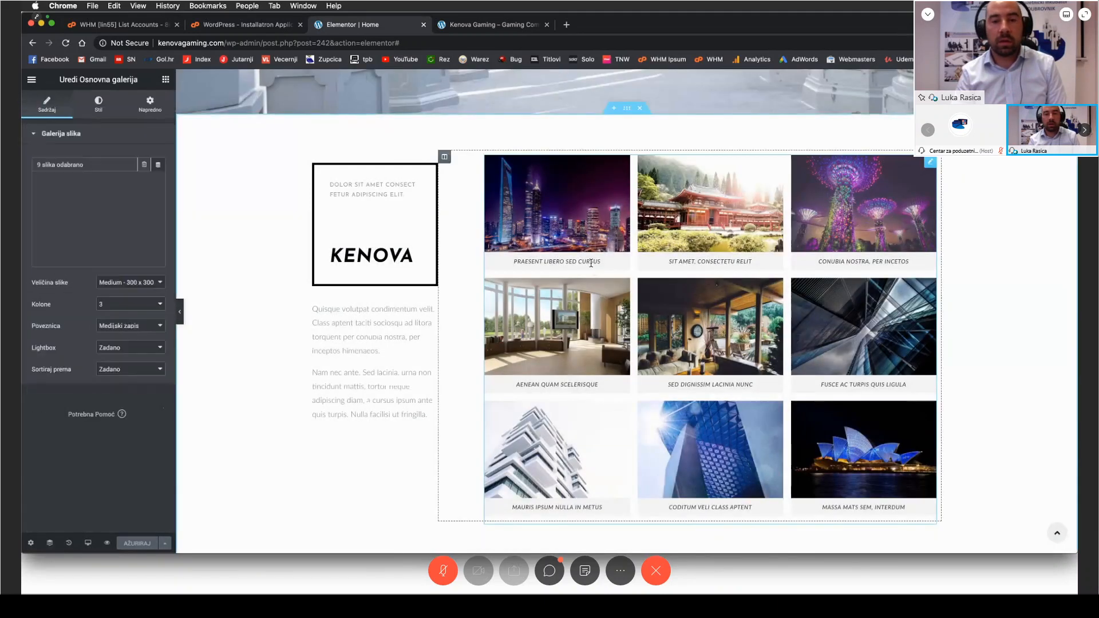
pyautogui.click(150, 106)
pyautogui.click(103, 107)
pyautogui.click(55, 106)
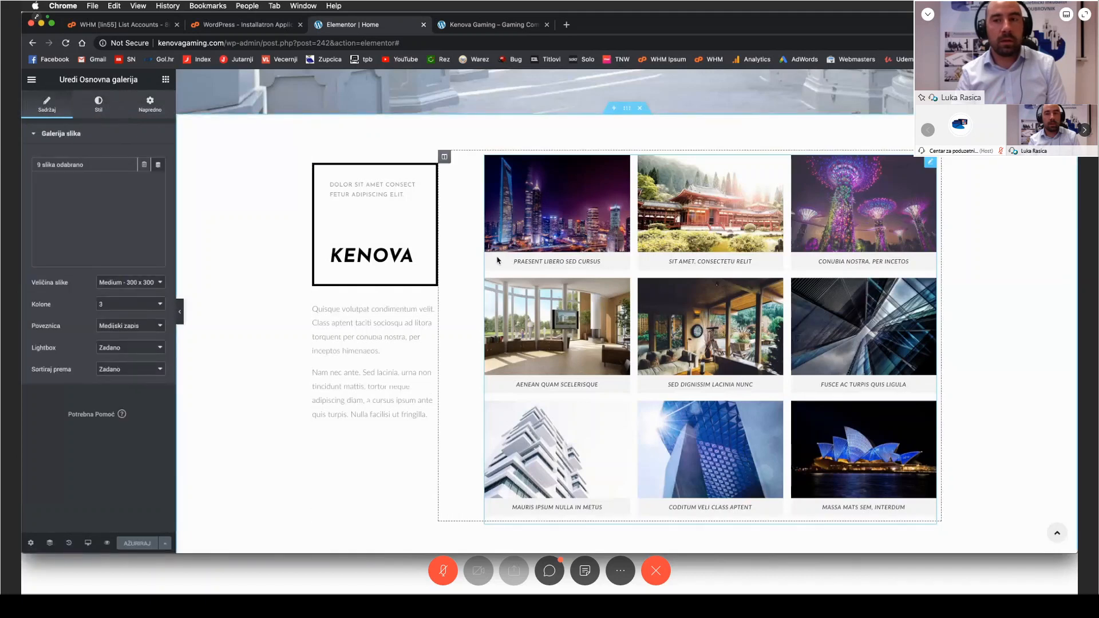
pyautogui.click(400, 256)
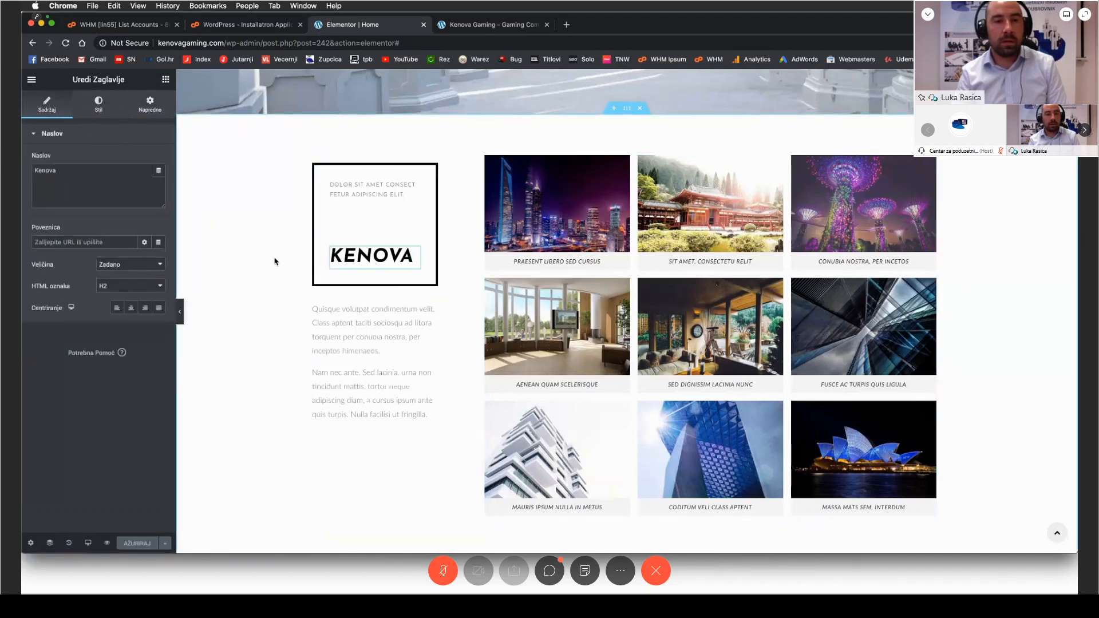
# Step: Open the homepage gallery's image collection for editing, examine its images, and close it without changes
pyautogui.click(503, 218)
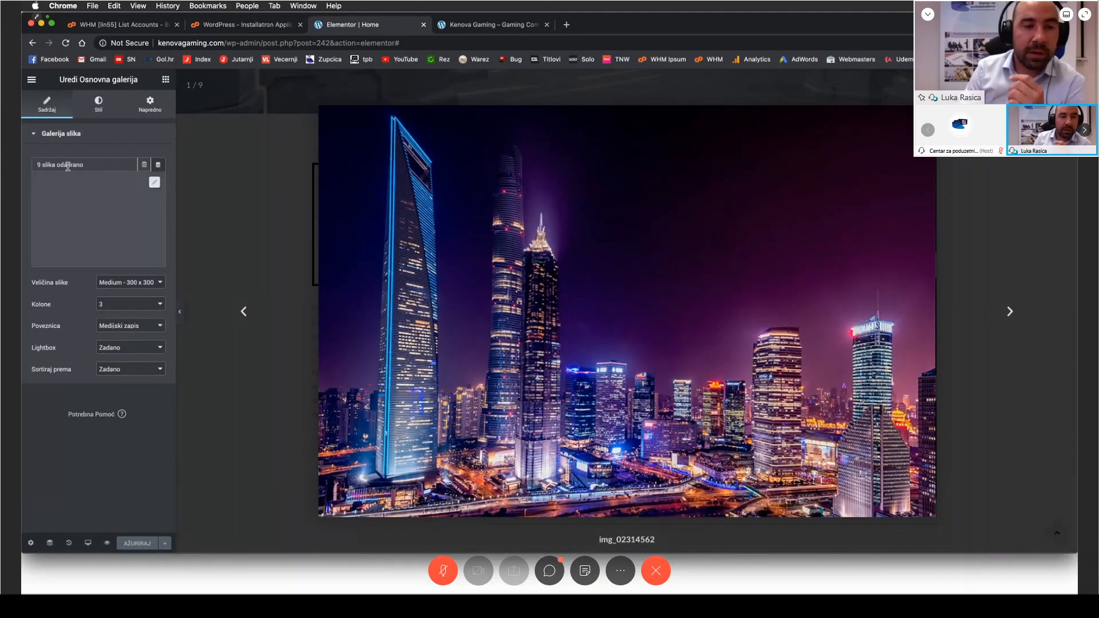
pyautogui.click(86, 192)
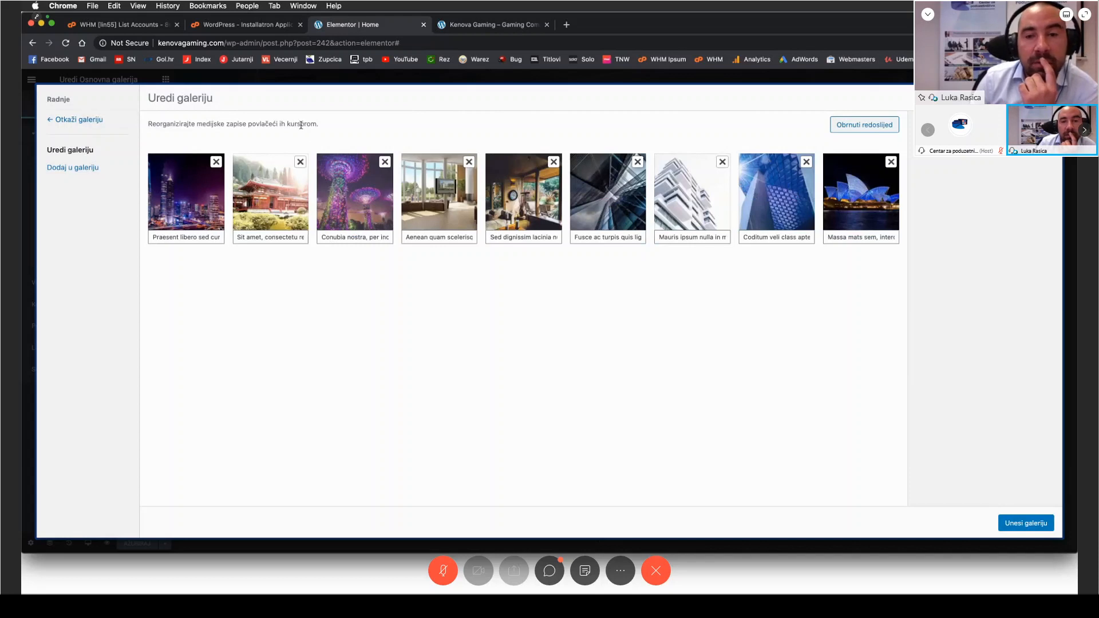
pyautogui.click(123, 571)
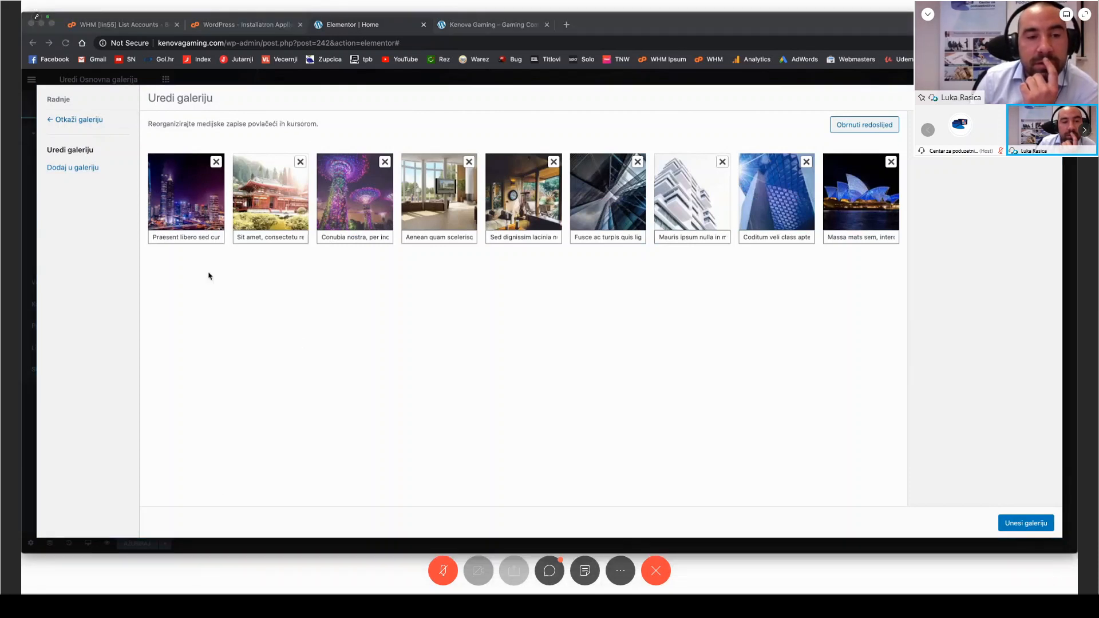
pyautogui.click(304, 291)
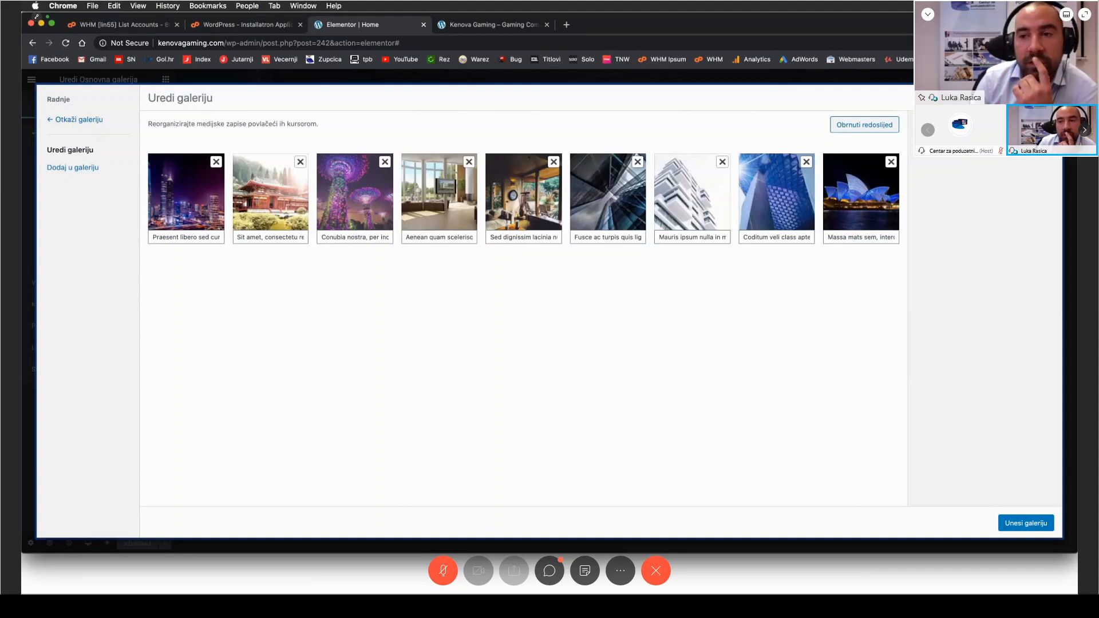
pyautogui.click(1050, 98)
pyautogui.click(1062, 86)
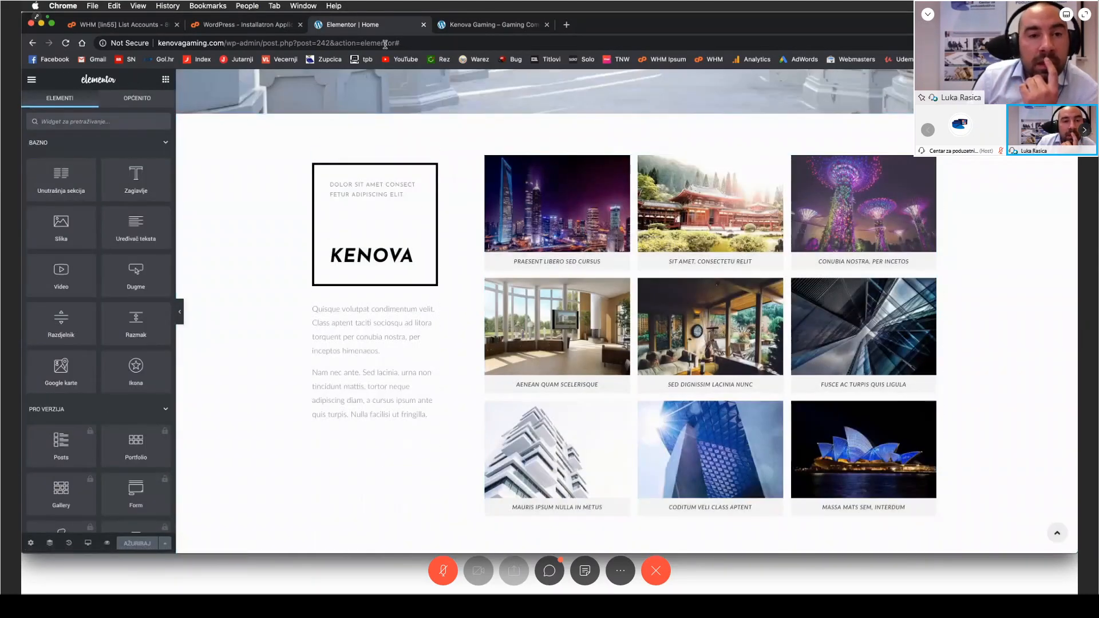
# Step: Close the public homepage and return to the Elementor homepage editor
pyautogui.click(489, 28)
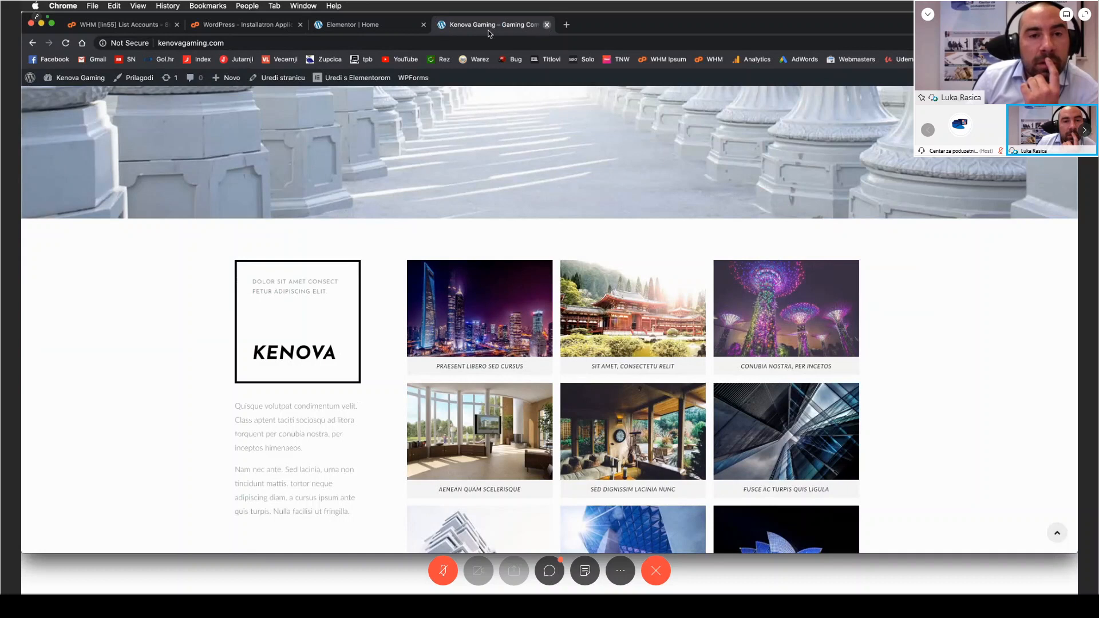
pyautogui.press('super+w')
pyautogui.click(274, 29)
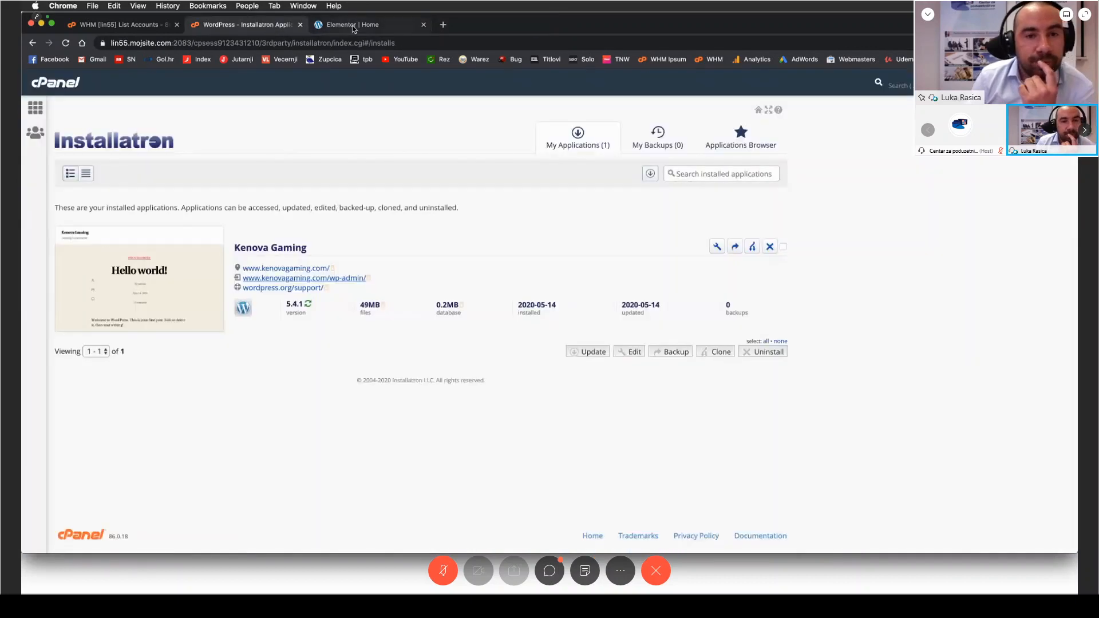
pyautogui.click(353, 24)
# Step: Exit Elementor to the WordPress editor for the Home page and go back to the list of all pages
pyautogui.click(166, 79)
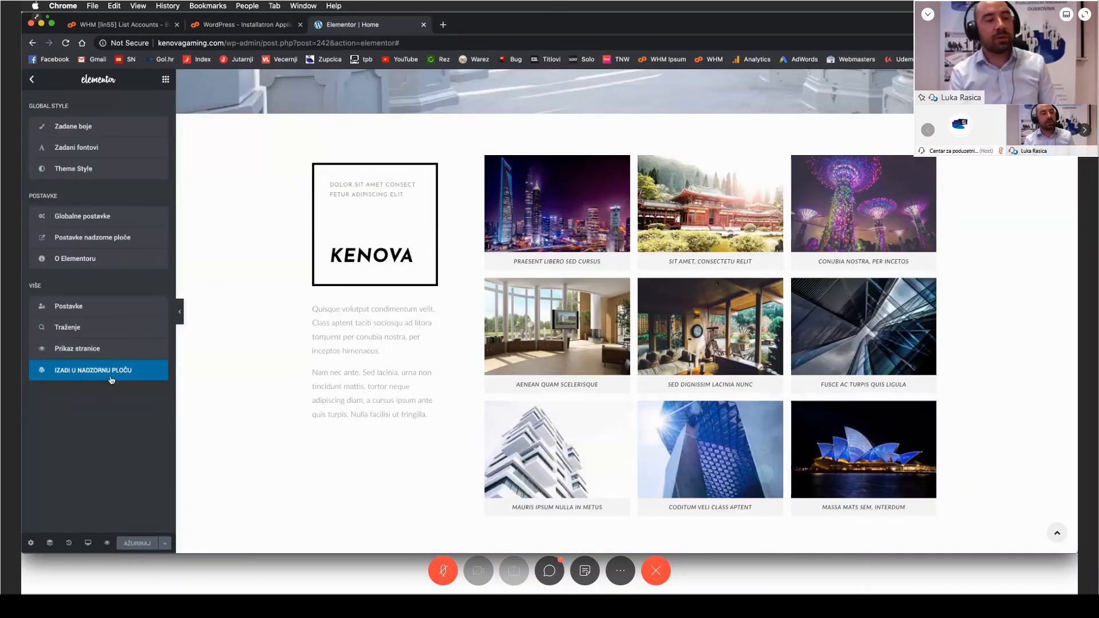
pyautogui.click(122, 370)
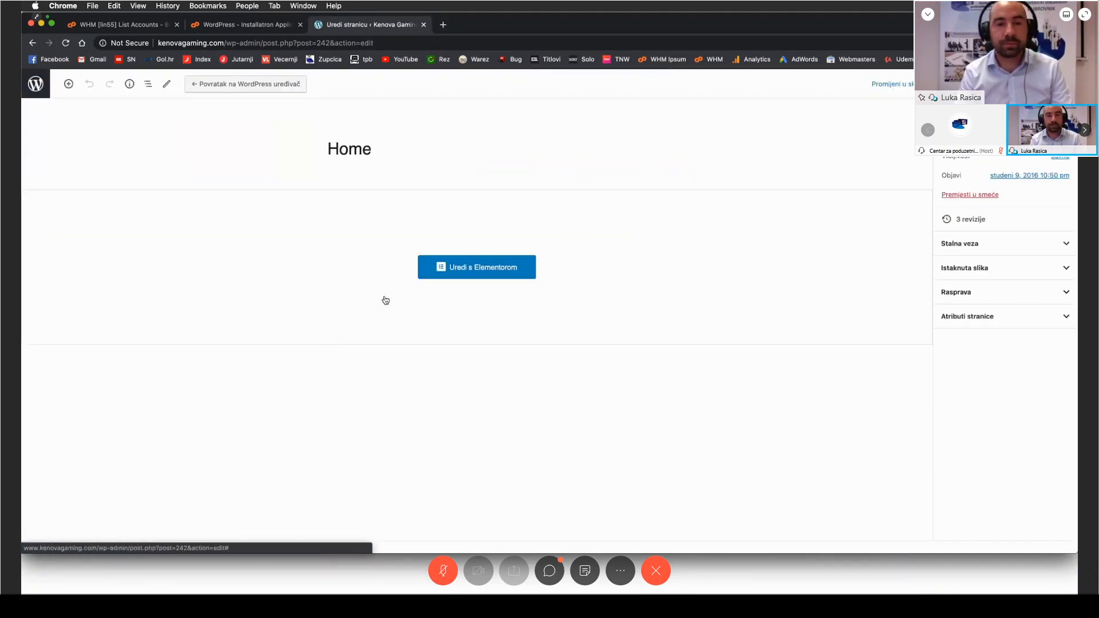
pyautogui.click(36, 84)
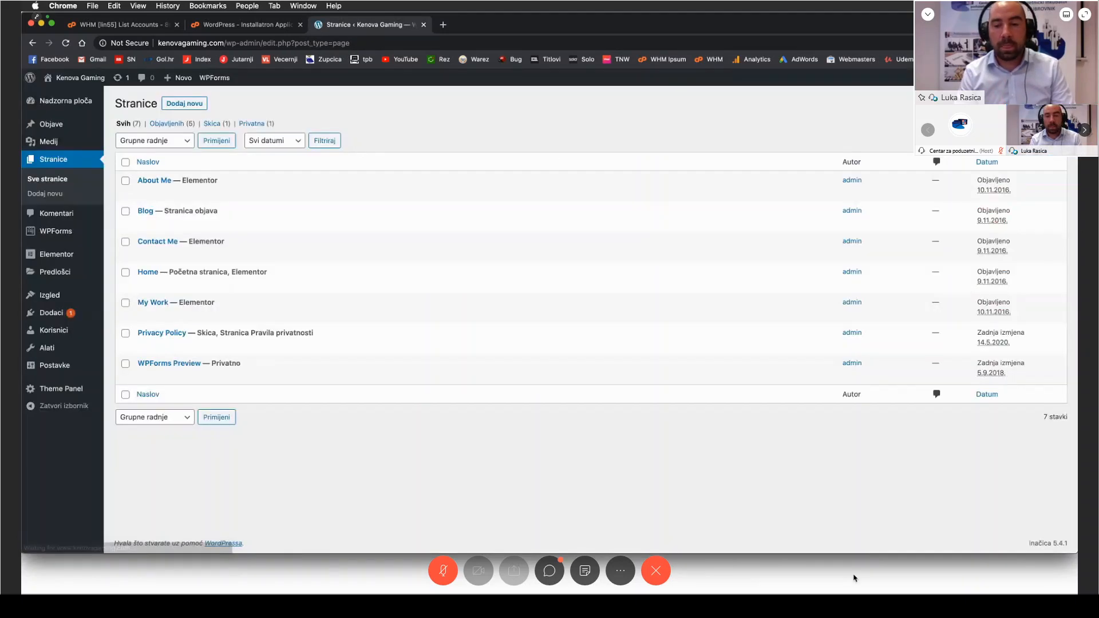
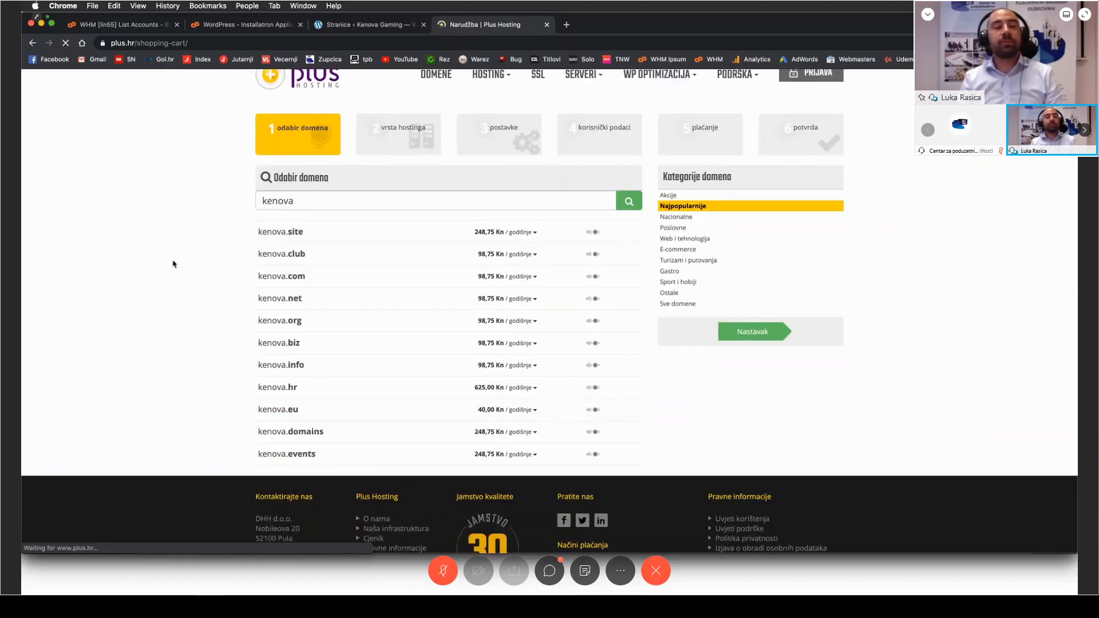
# Step: Examine the availability and yearly prices of the kenova domain extensions in the domain search results
pyautogui.scroll(-3, 135, 247)
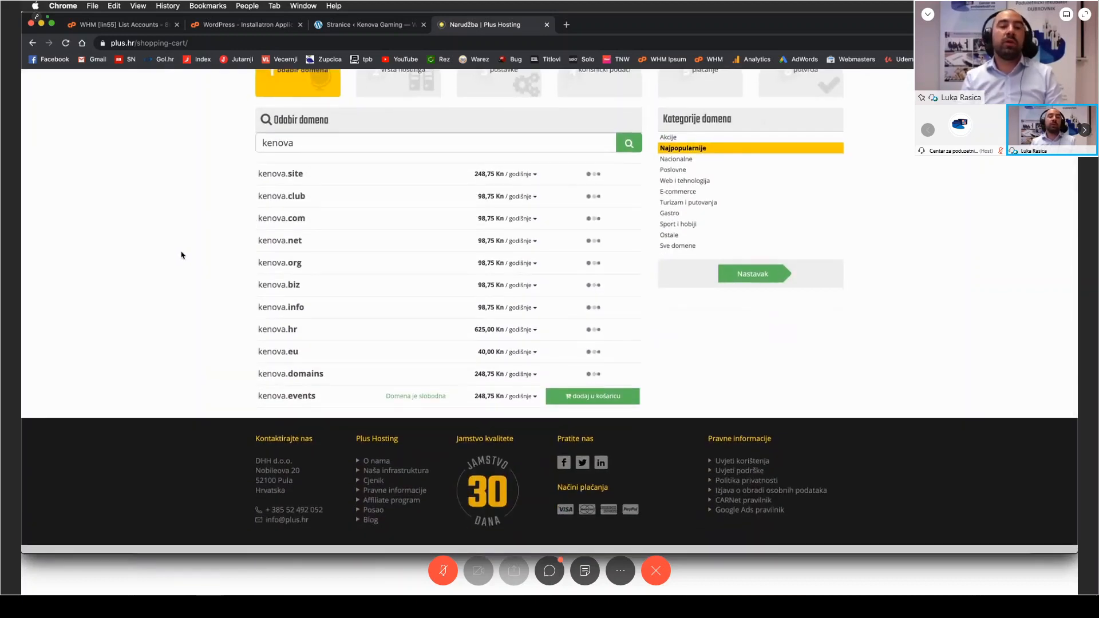
pyautogui.scroll(1, 189, 249)
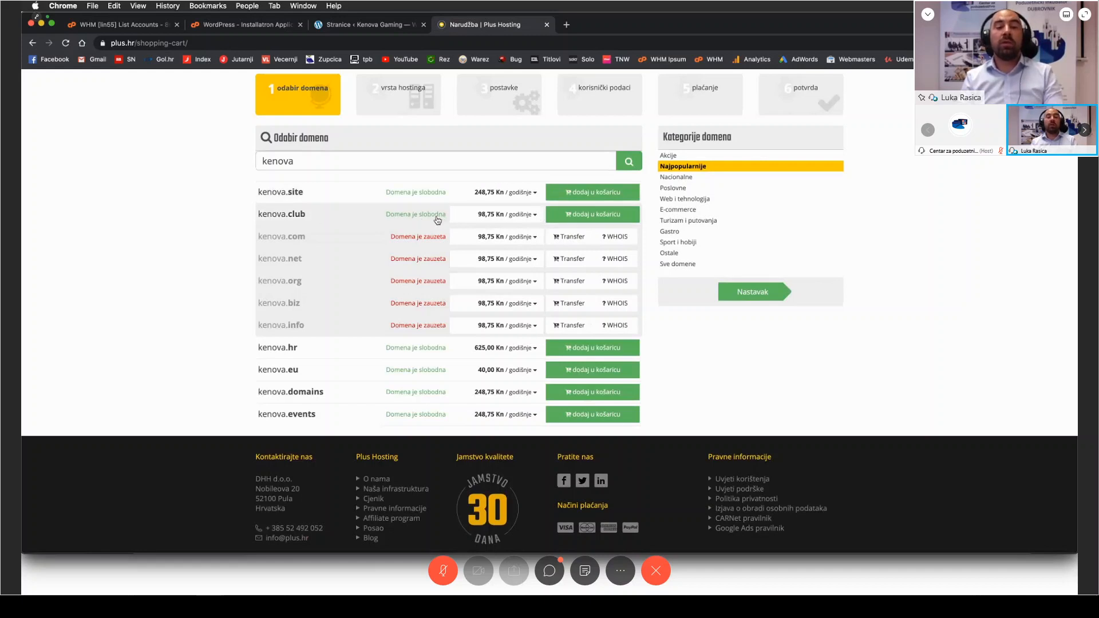
pyautogui.scroll(-1, 172, 264)
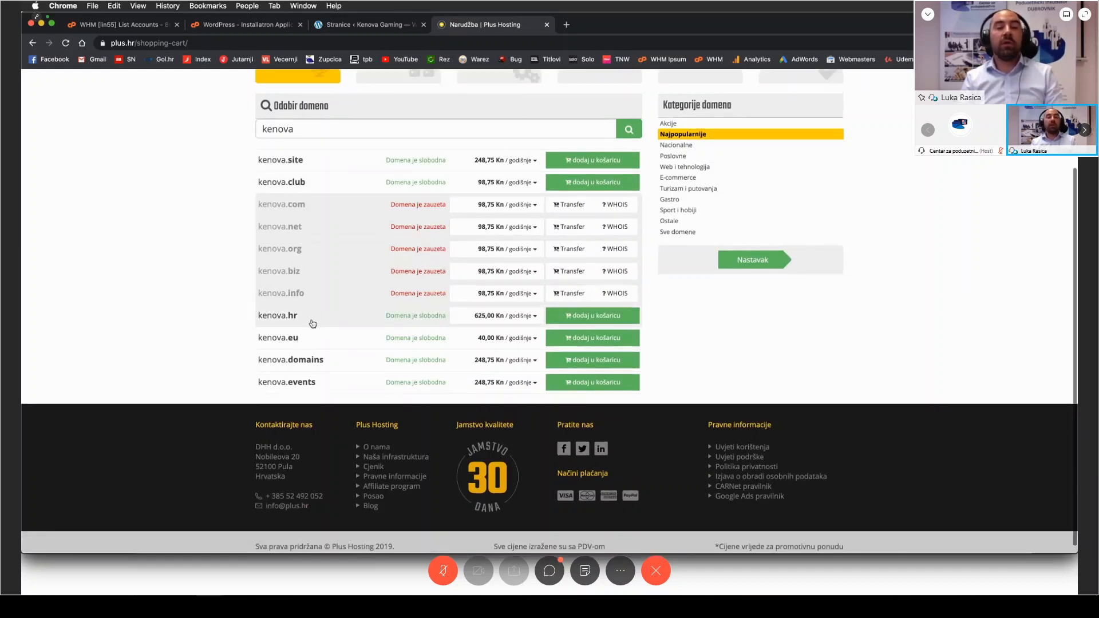
pyautogui.scroll(-1, 132, 270)
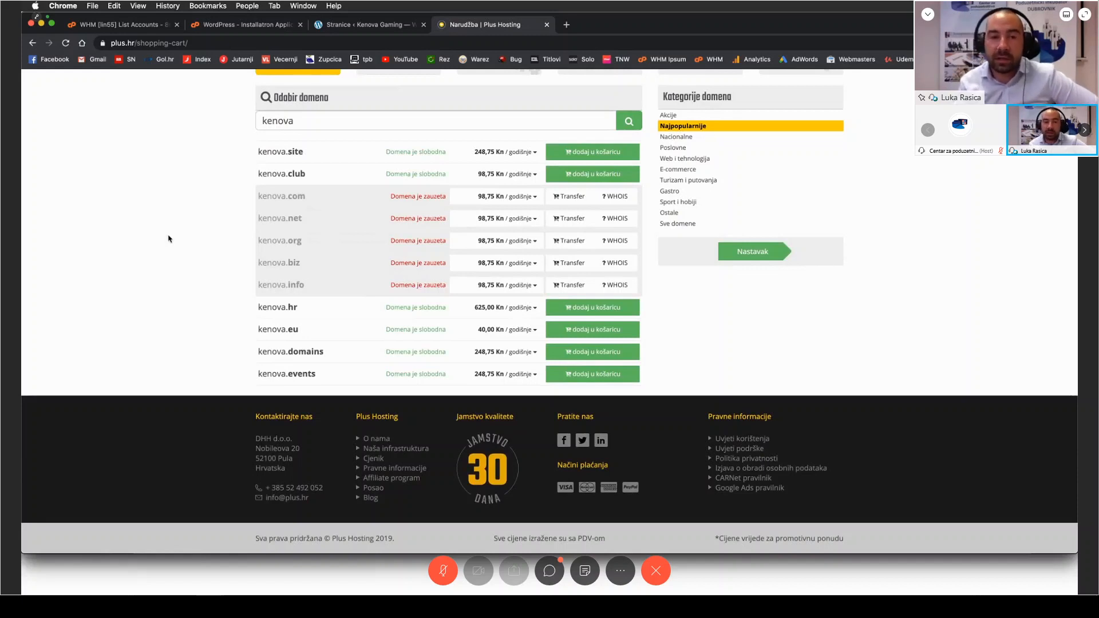
pyautogui.scroll(3, 109, 303)
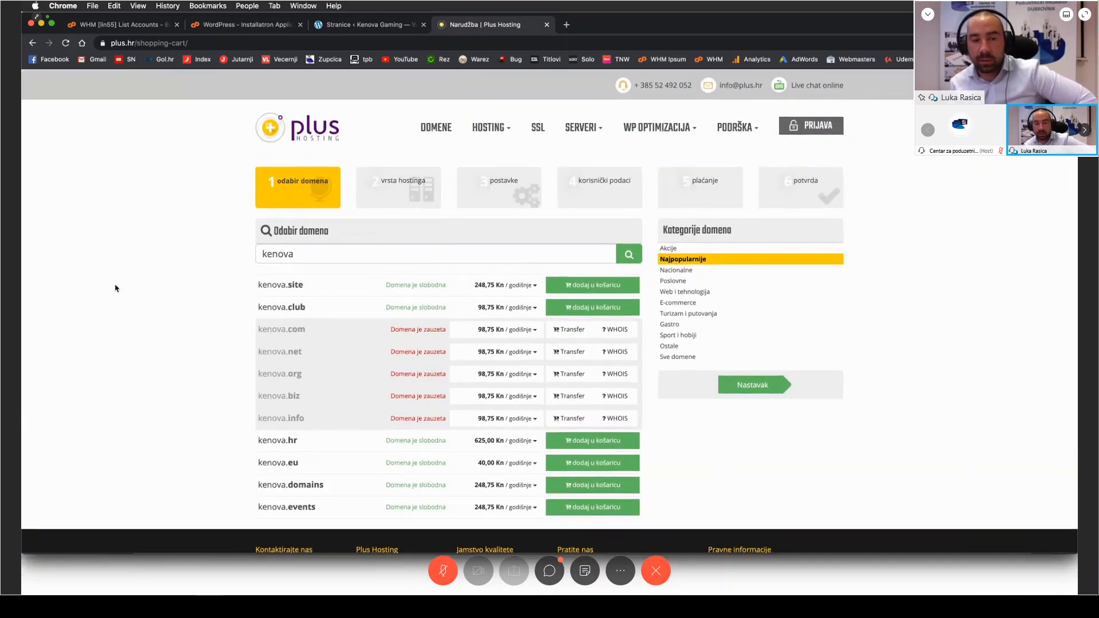
pyautogui.scroll(-1, 130, 289)
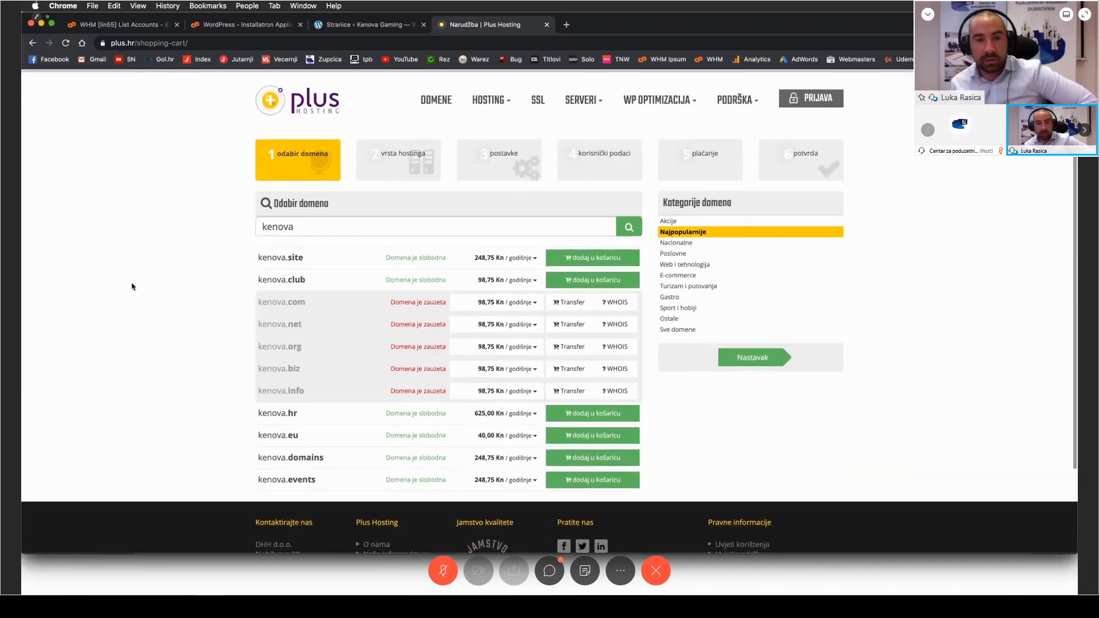
pyautogui.scroll(1, 130, 288)
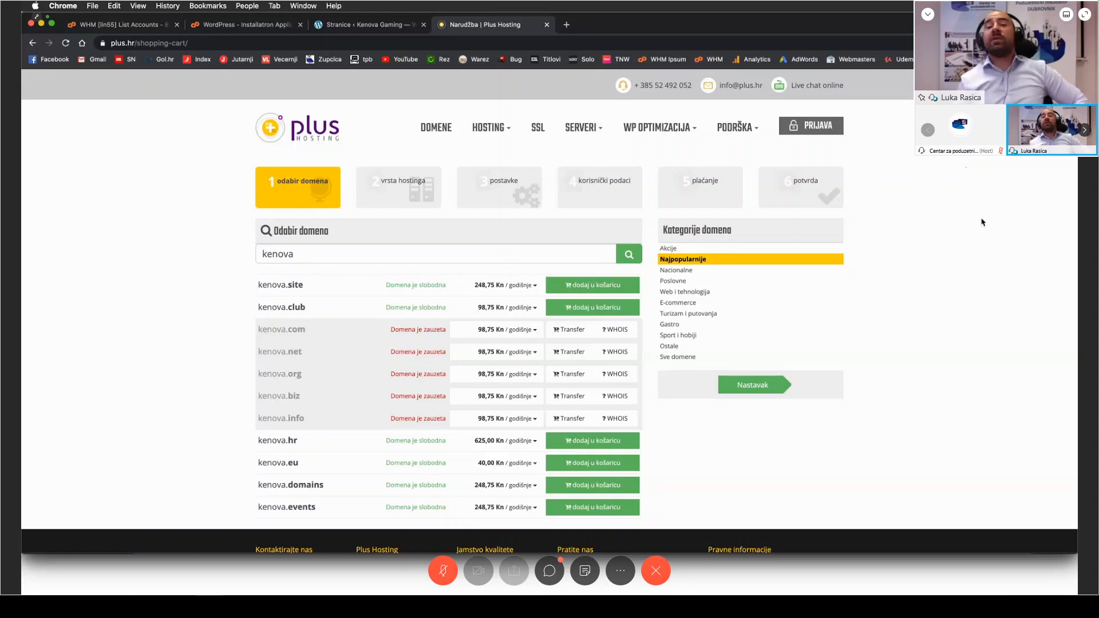
# Step: Return to the WordPress admin and review the list of installed plugins
pyautogui.click(354, 25)
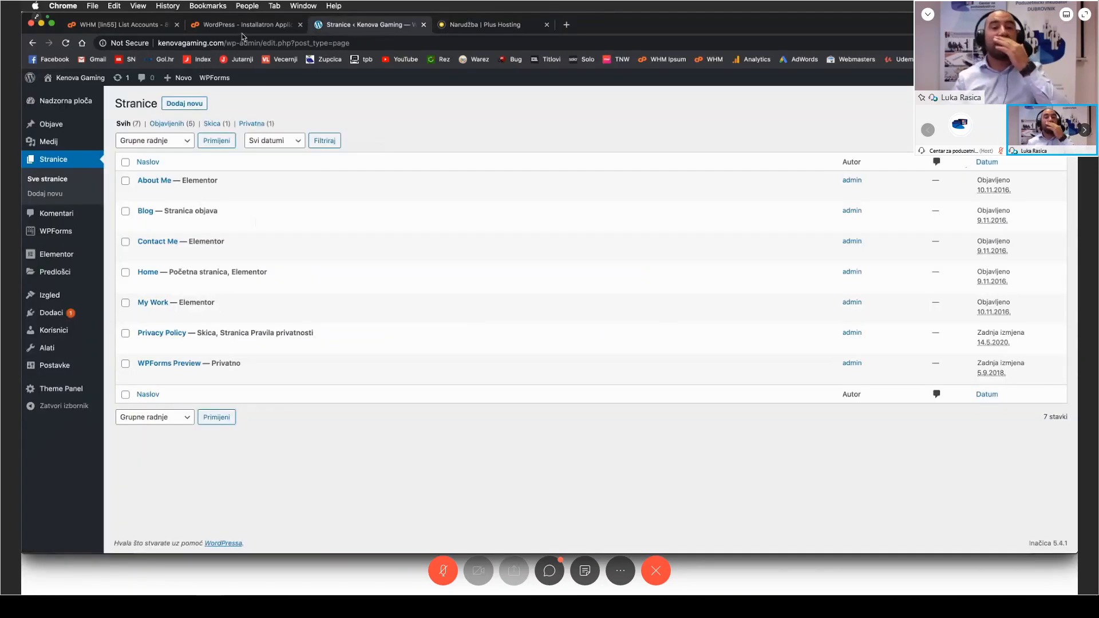
pyautogui.click(51, 313)
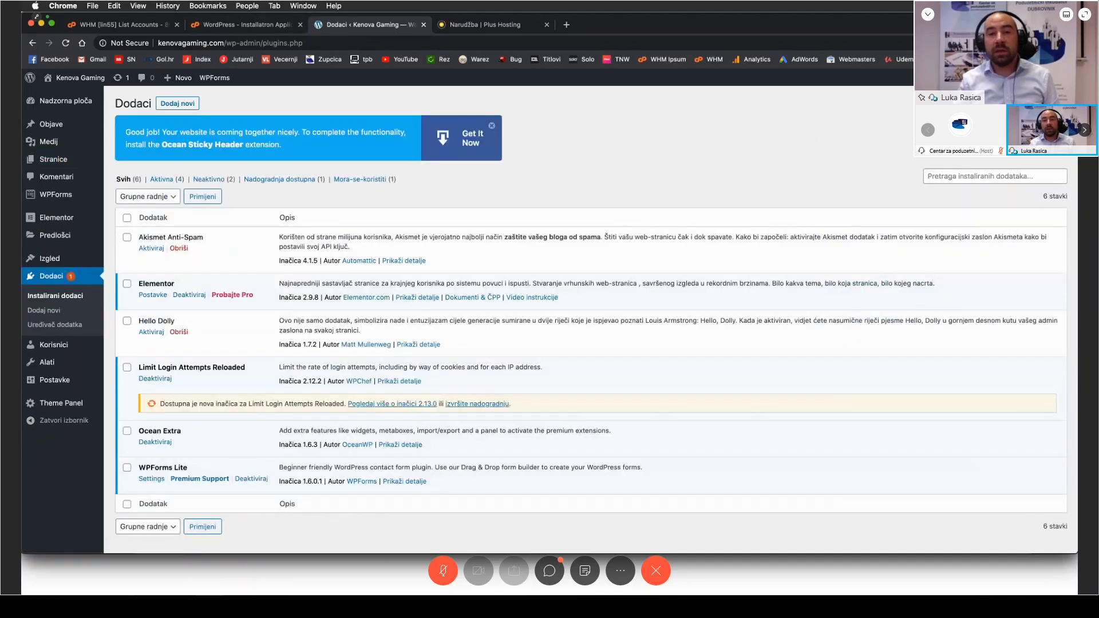
pyautogui.scroll(-2, 734, 152)
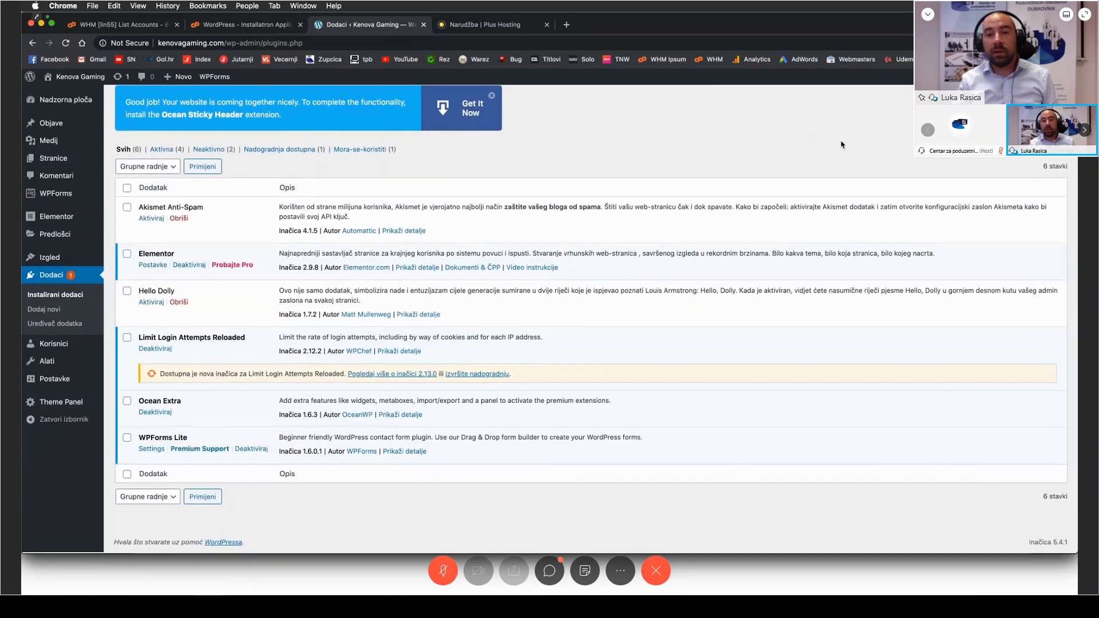
pyautogui.scroll(2, 837, 146)
# Step: Search the directory of new WordPress plugins for "site offline"
pyautogui.click(178, 106)
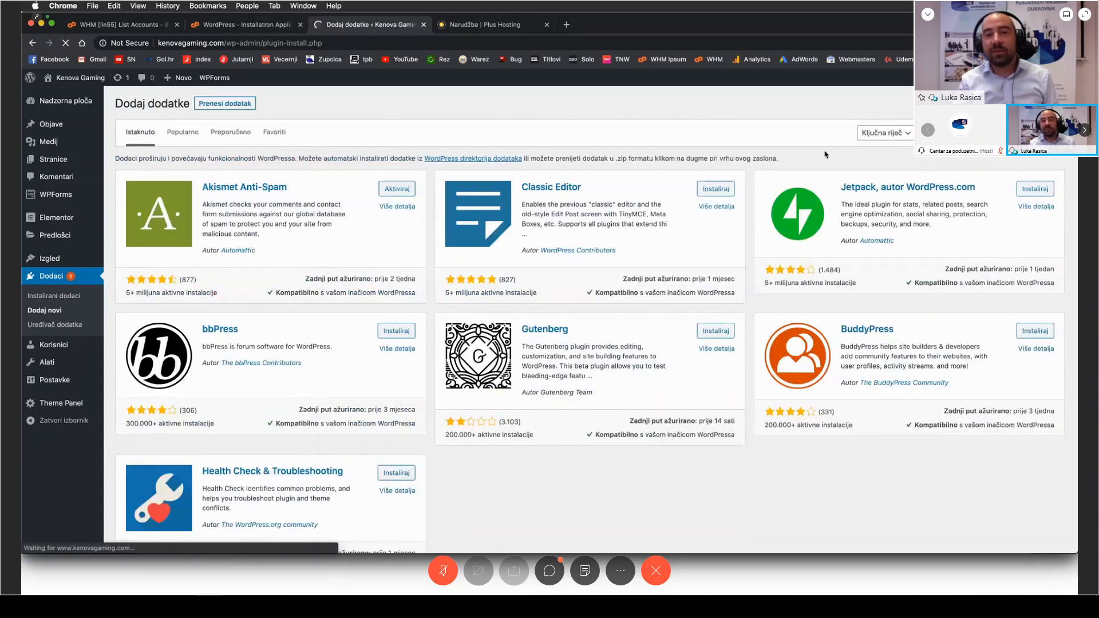
pyautogui.click(989, 133)
pyautogui.write('site of')
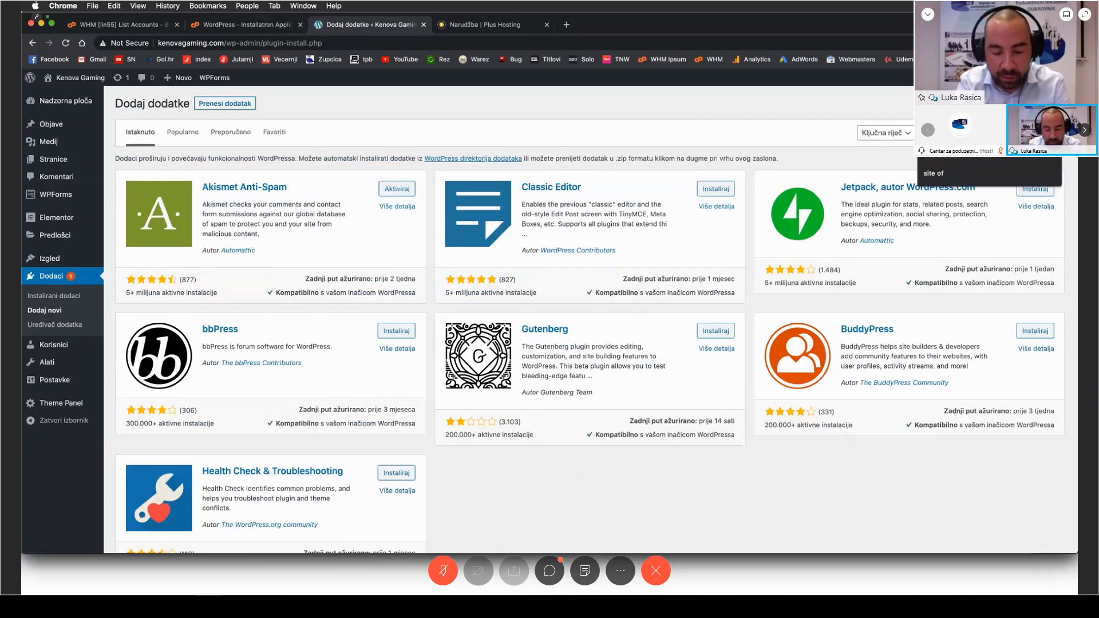
pyautogui.write('line')
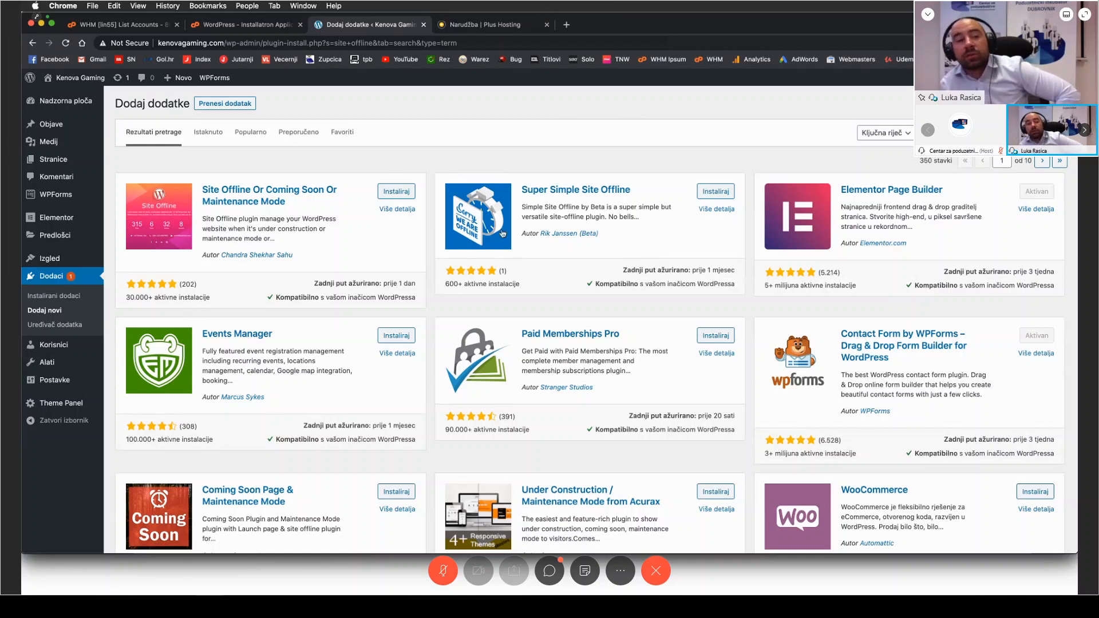
pyautogui.moveTo(62, 362)
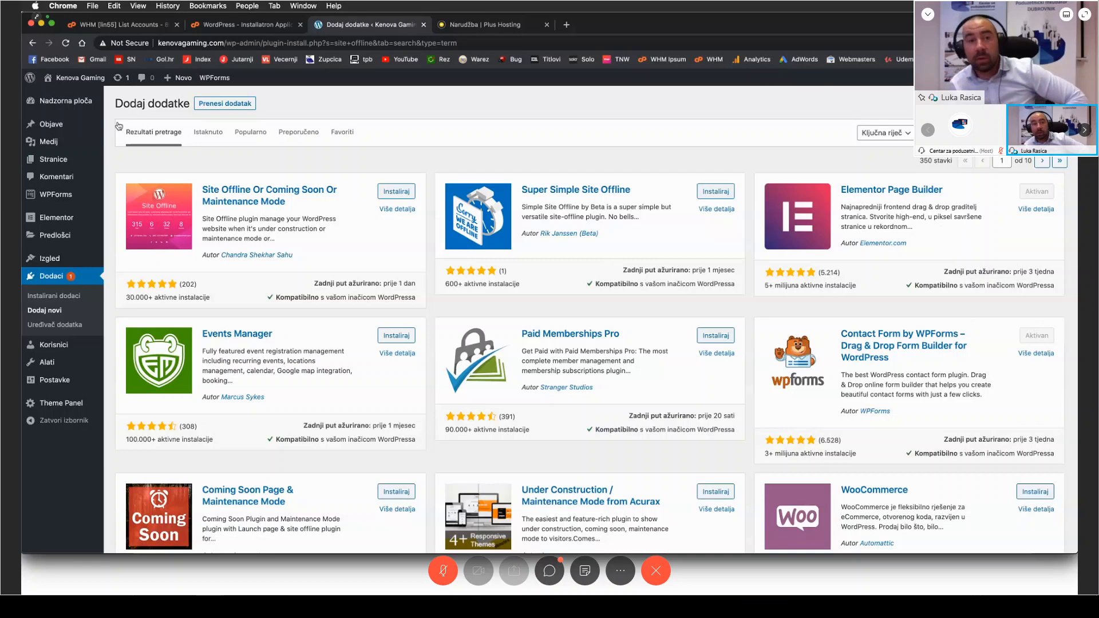
# Step: Replace the domain shop page with the kenovagaming.com homepage and try to visit its /new address
pyautogui.click(461, 28)
pyautogui.click(460, 39)
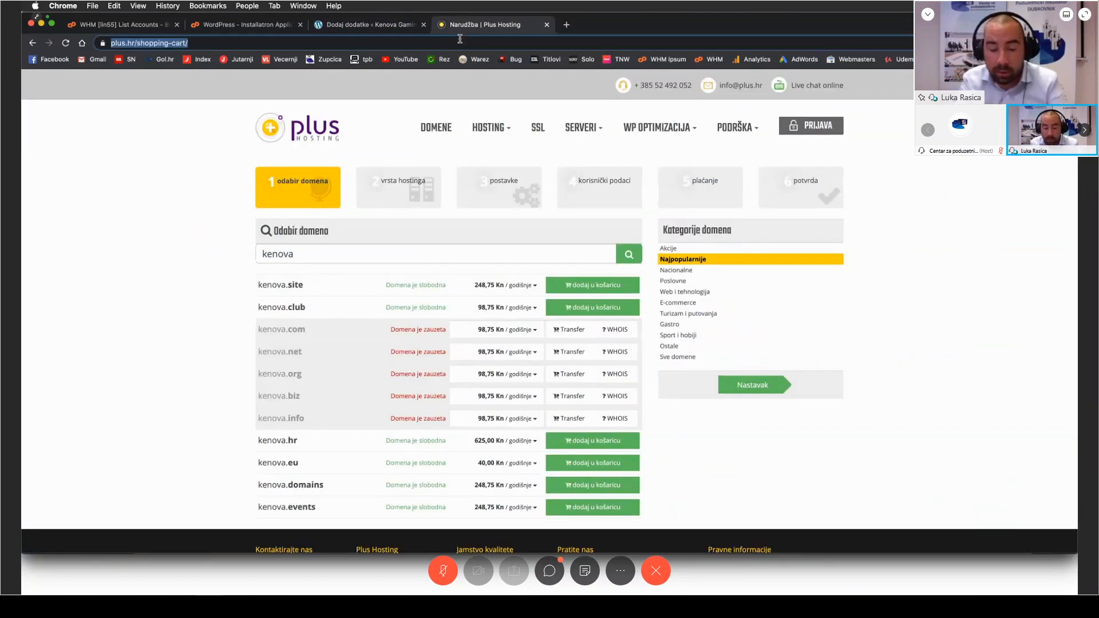
pyautogui.write('kenovagaming.com')
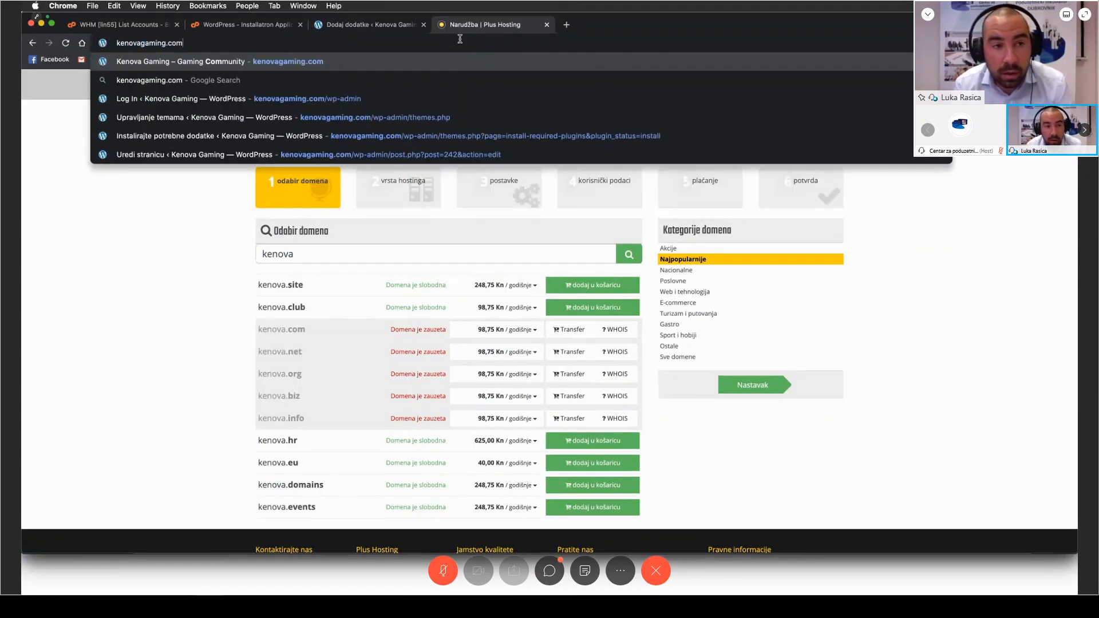
pyautogui.press('Return')
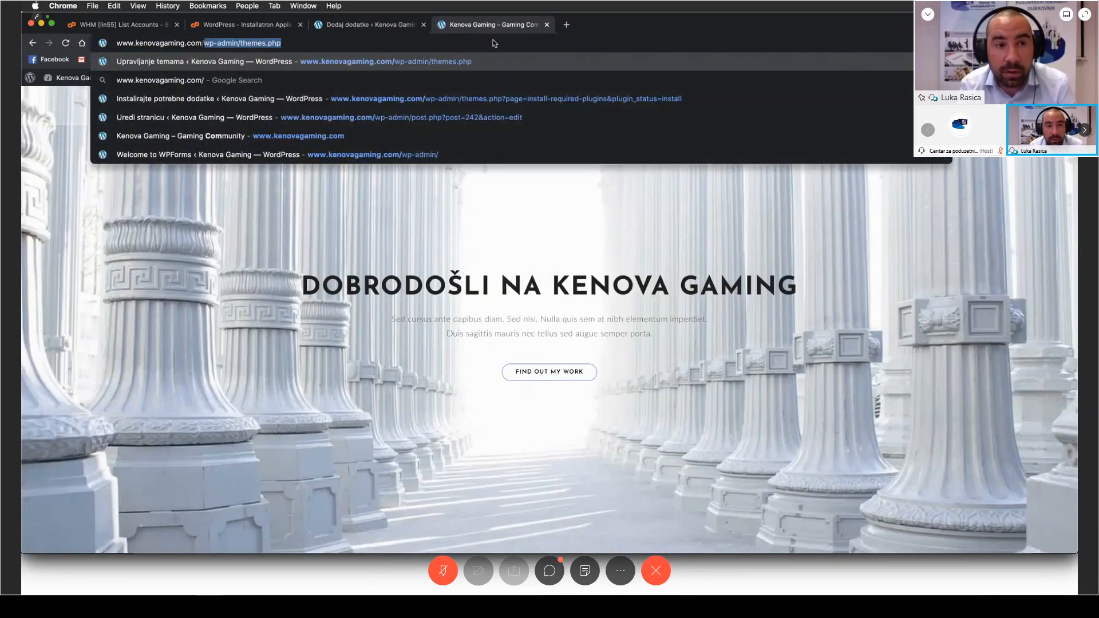
pyautogui.write('new')
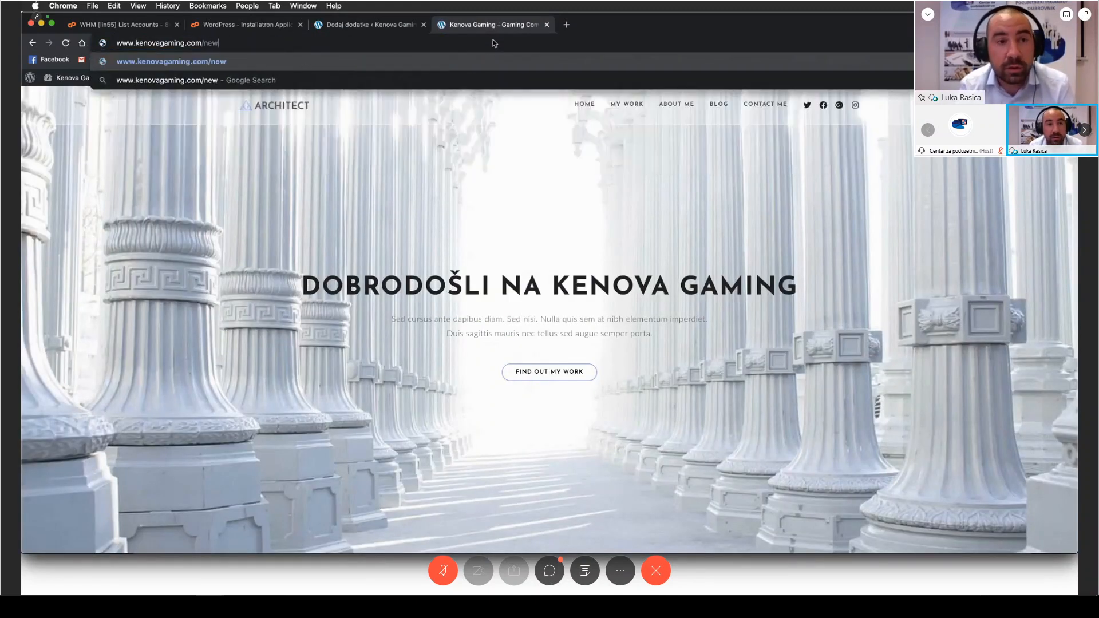
pyautogui.press('Return')
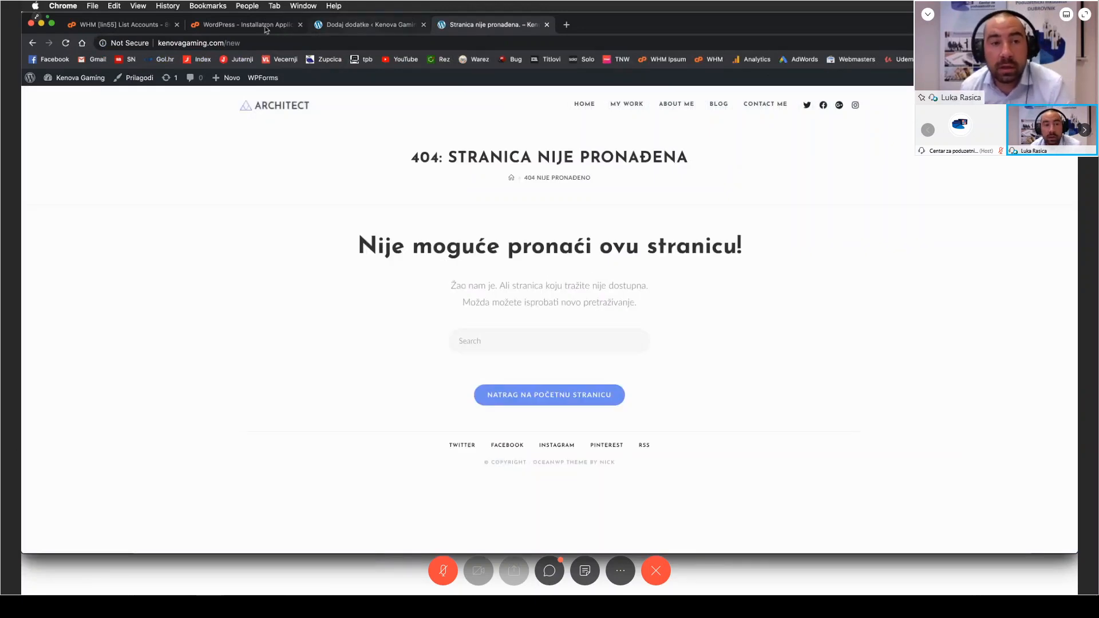
# Step: Switch to cPanel and start a new WordPress installation from the featured web applications
pyautogui.click(246, 25)
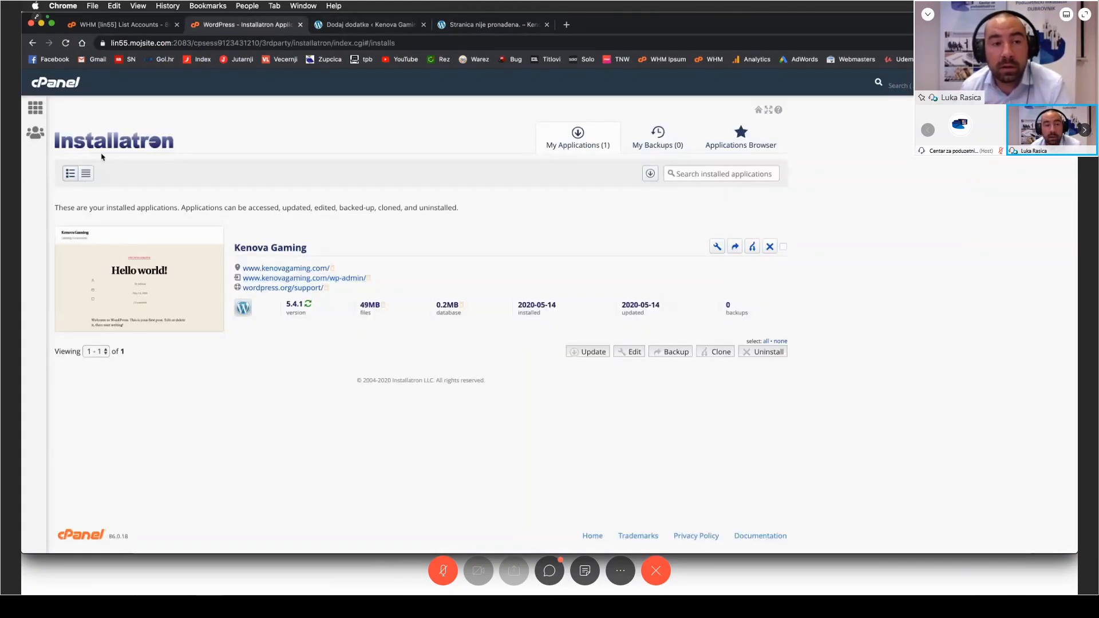
pyautogui.click(35, 109)
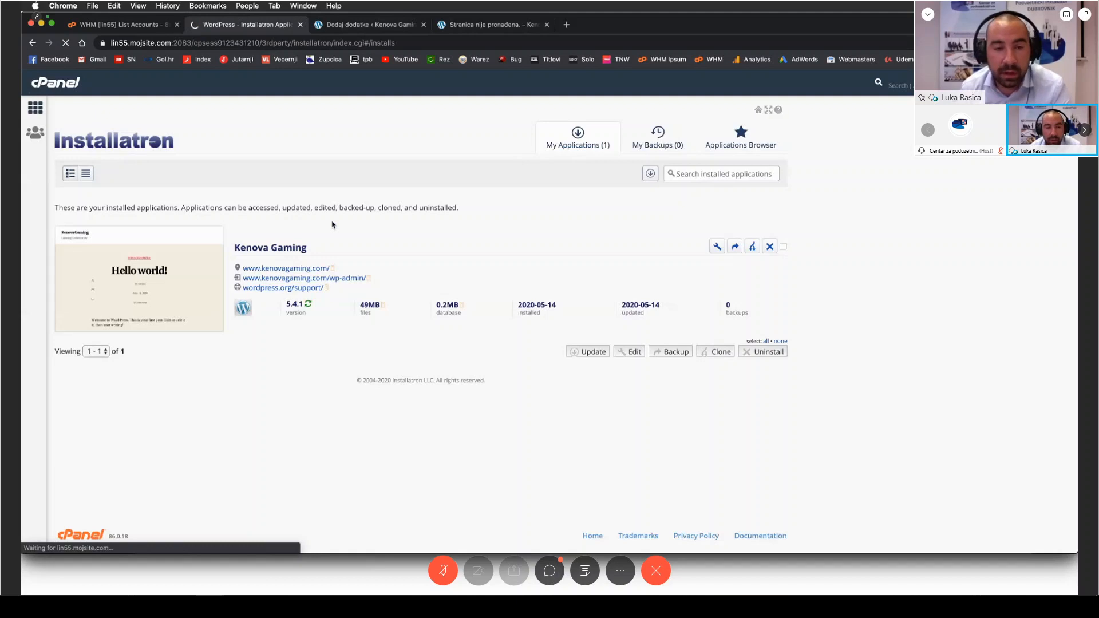
pyautogui.scroll(-15, 422, 241)
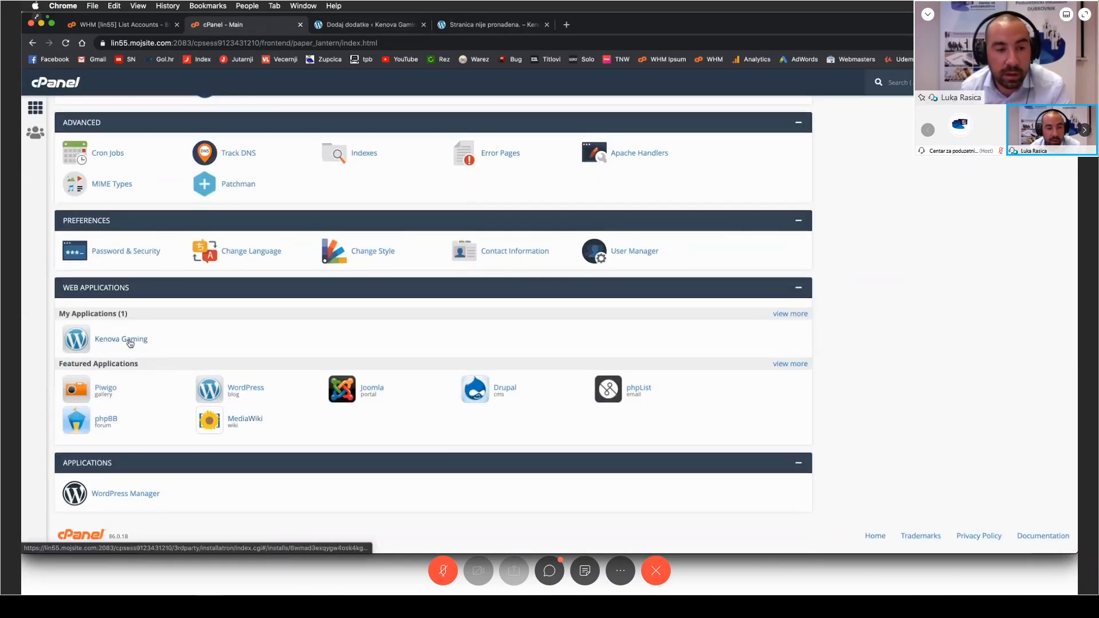
pyautogui.click(249, 387)
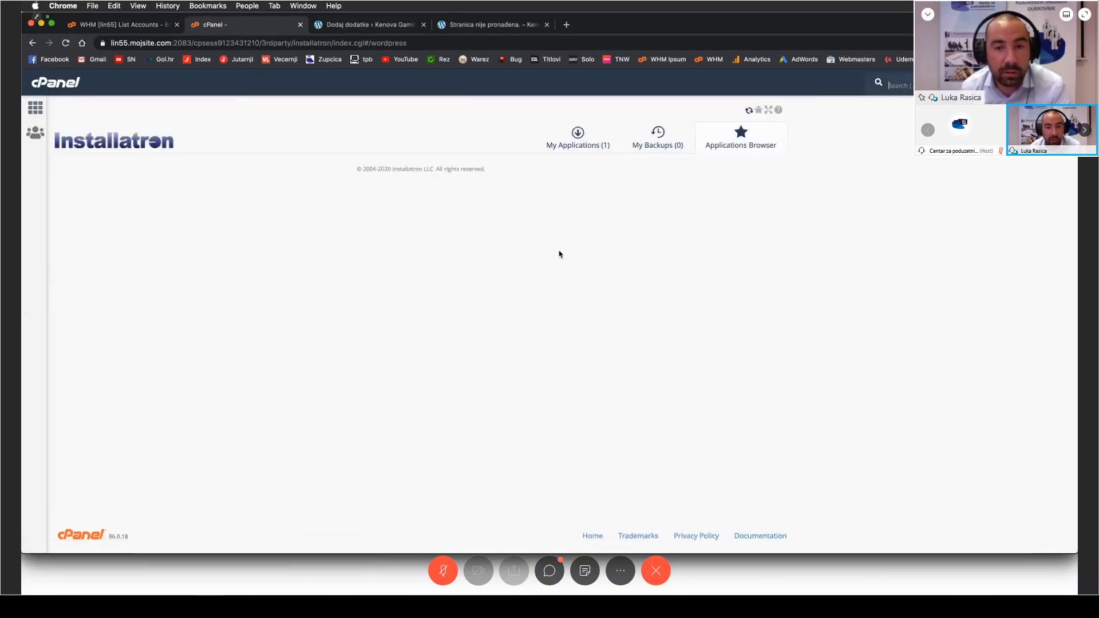
pyautogui.click(711, 212)
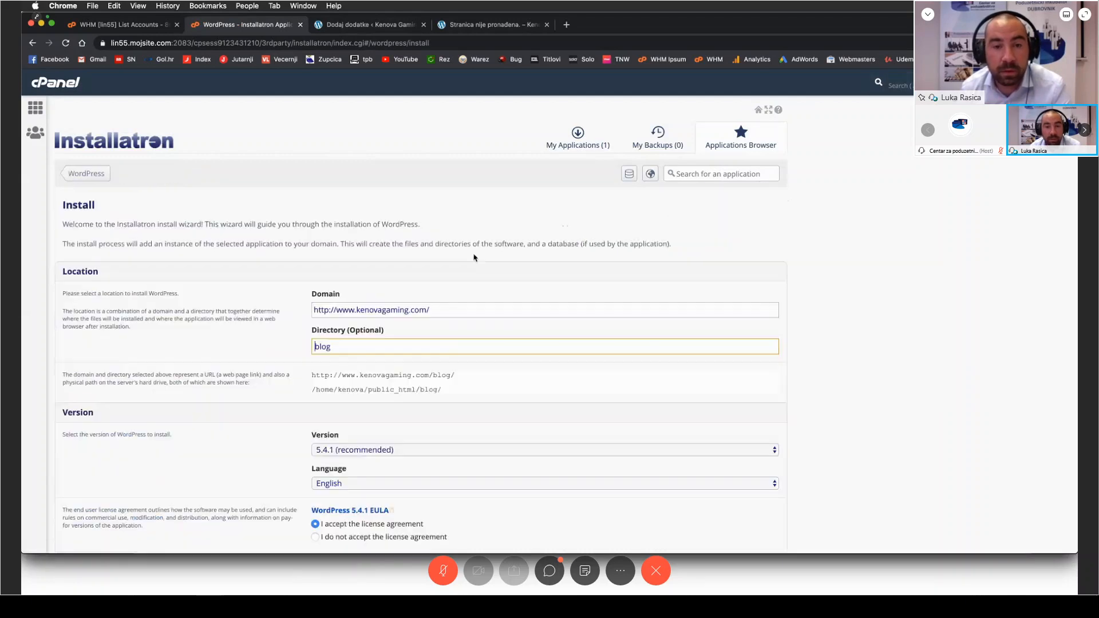
# Step: Replace the installation directory with "nova" under the kenovagaming.com domain
pyautogui.doubleClick(313, 346)
pyautogui.press('BackSpace')
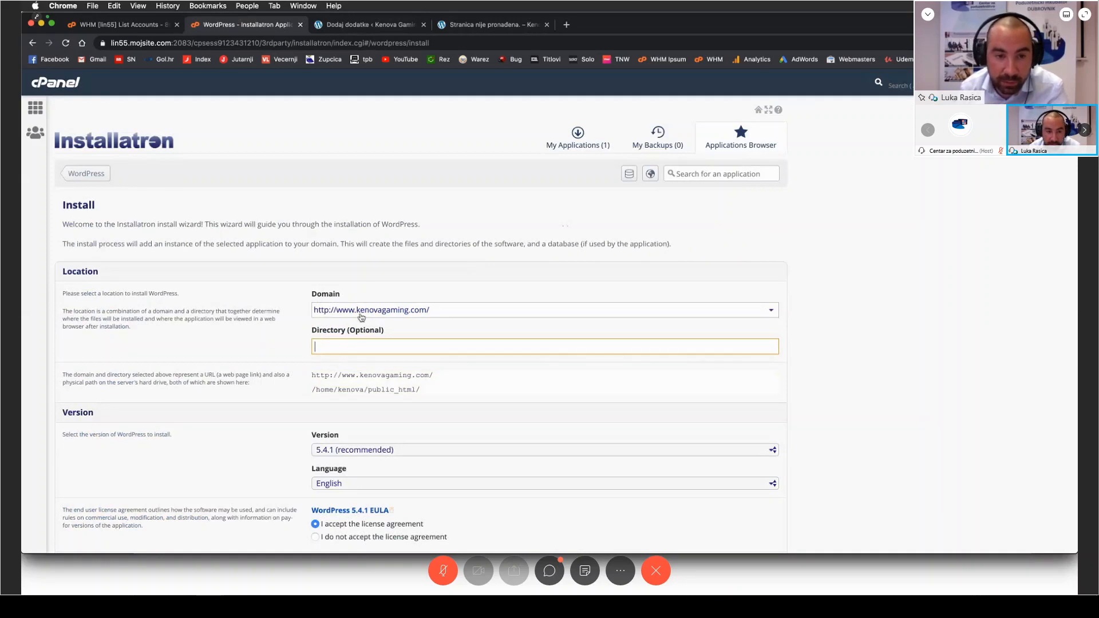
pyautogui.click(288, 345)
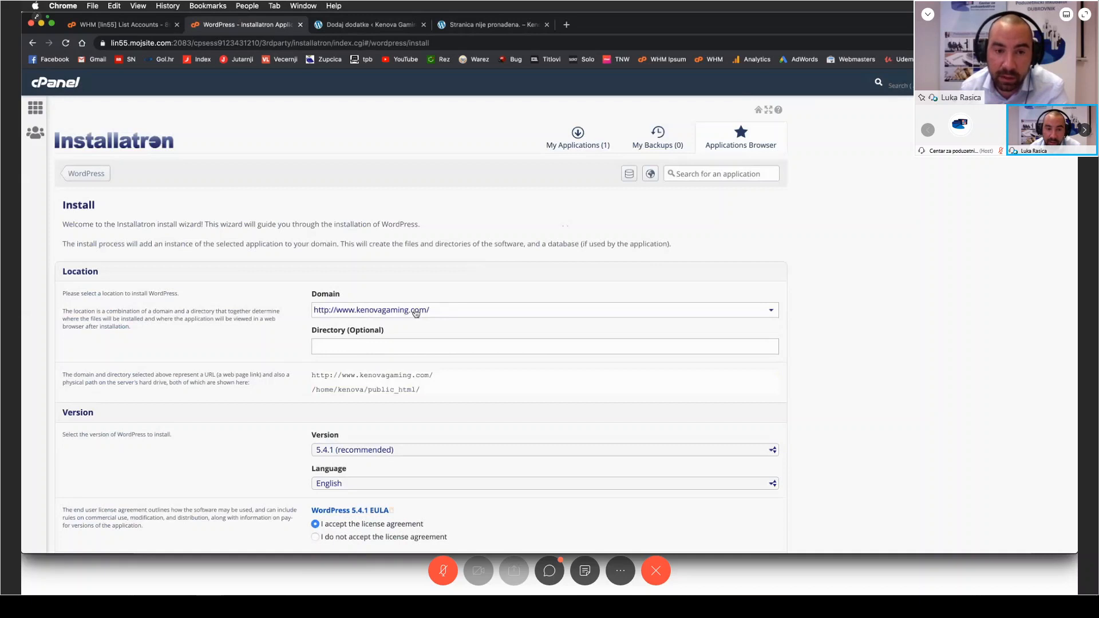
pyautogui.click(322, 346)
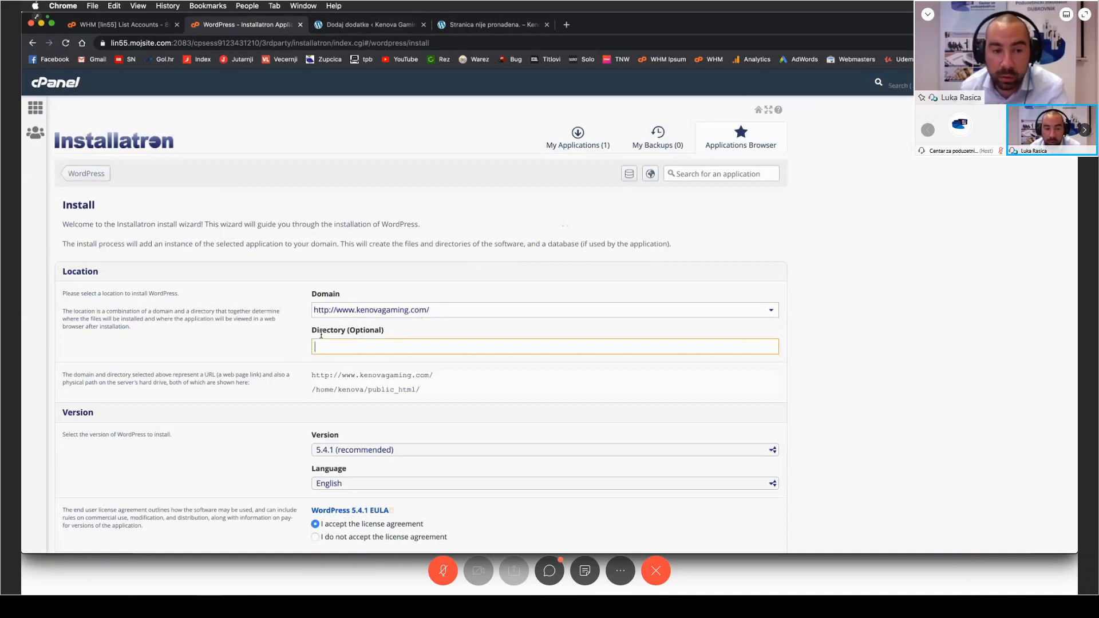
pyautogui.write('new')
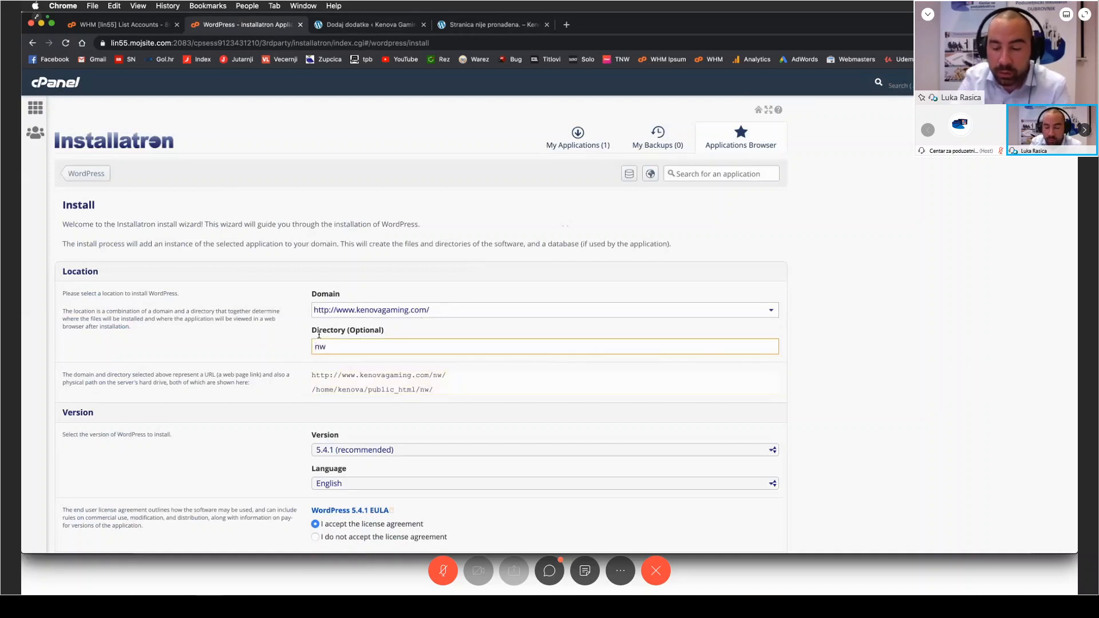
pyautogui.press('BackSpace')
pyautogui.press('BackSpace')
pyautogui.write('ova')
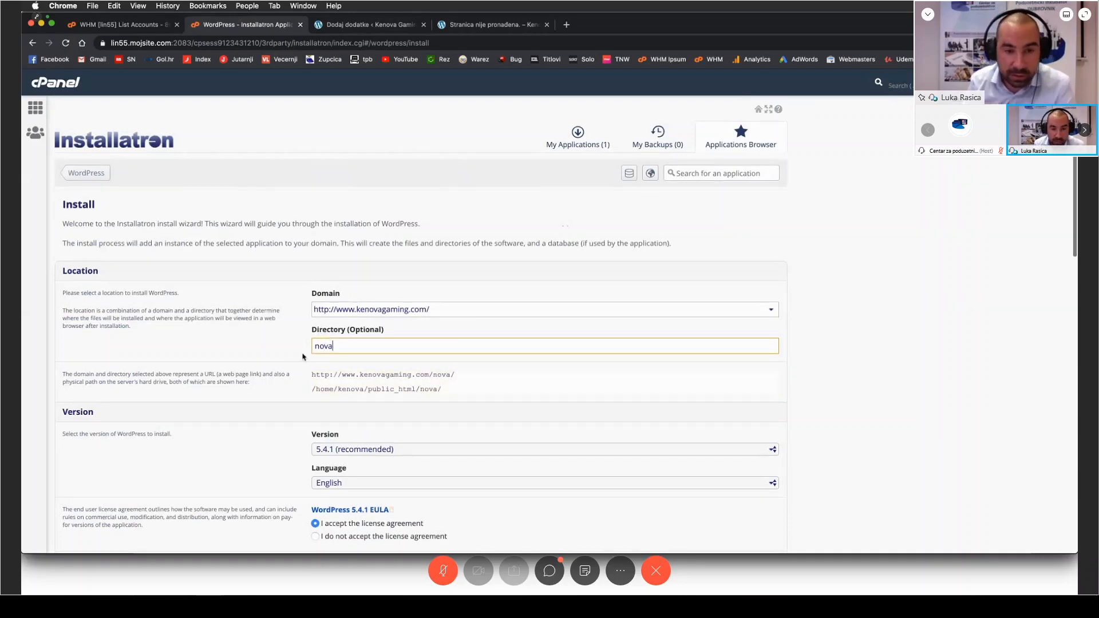
# Step: Keep the remaining default settings and install the second WordPress site
pyautogui.scroll(-1, 303, 359)
pyautogui.scroll(-15, 303, 359)
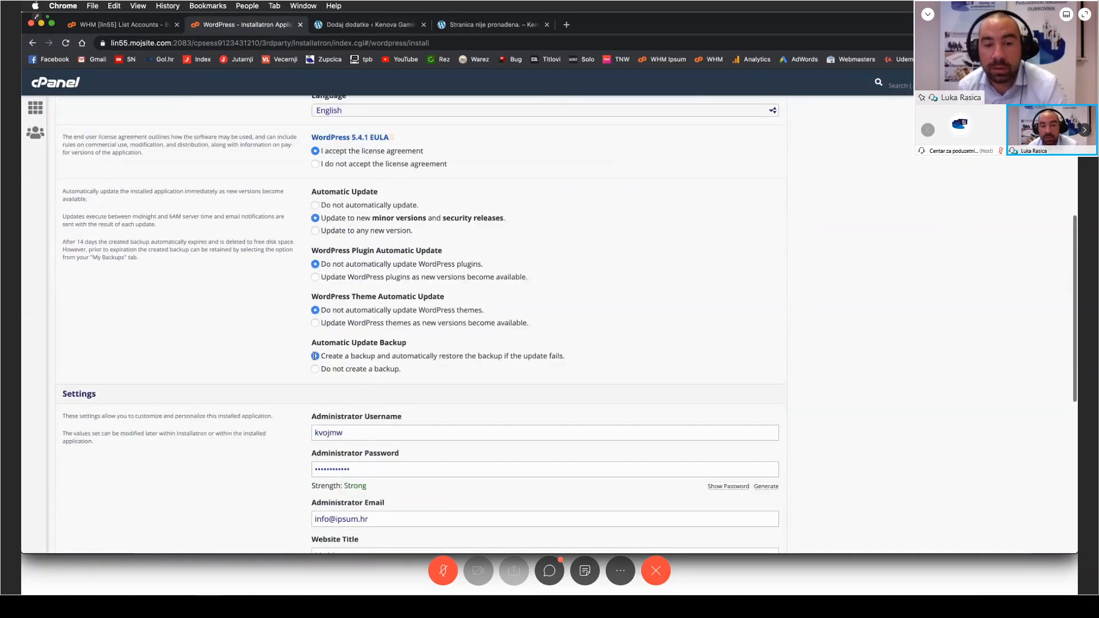
pyautogui.click(770, 480)
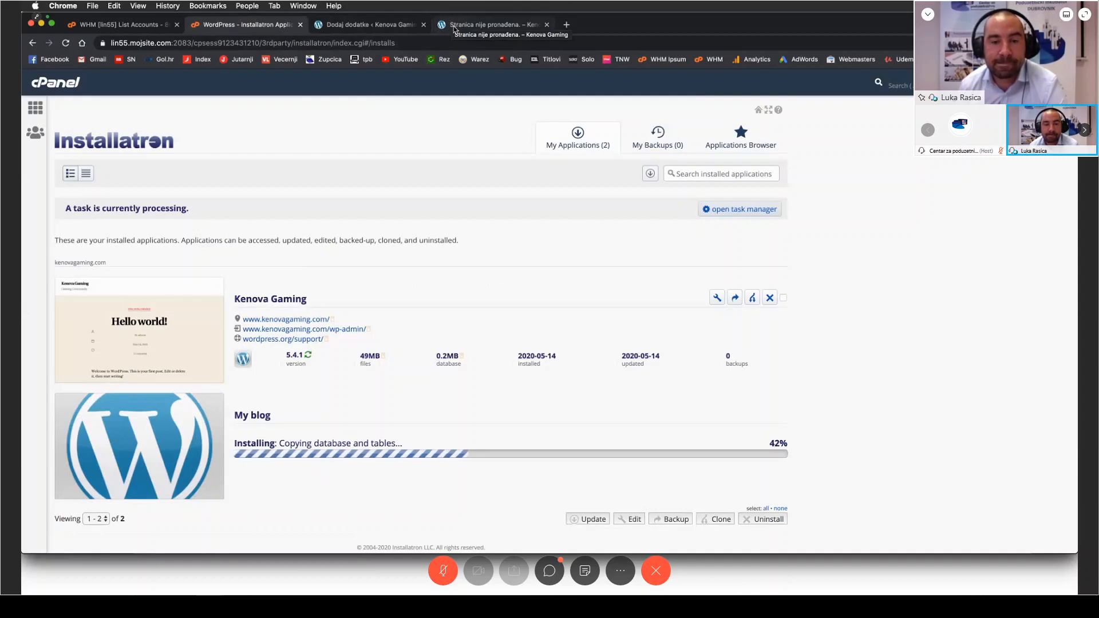
pyautogui.scroll(-2, 405, 273)
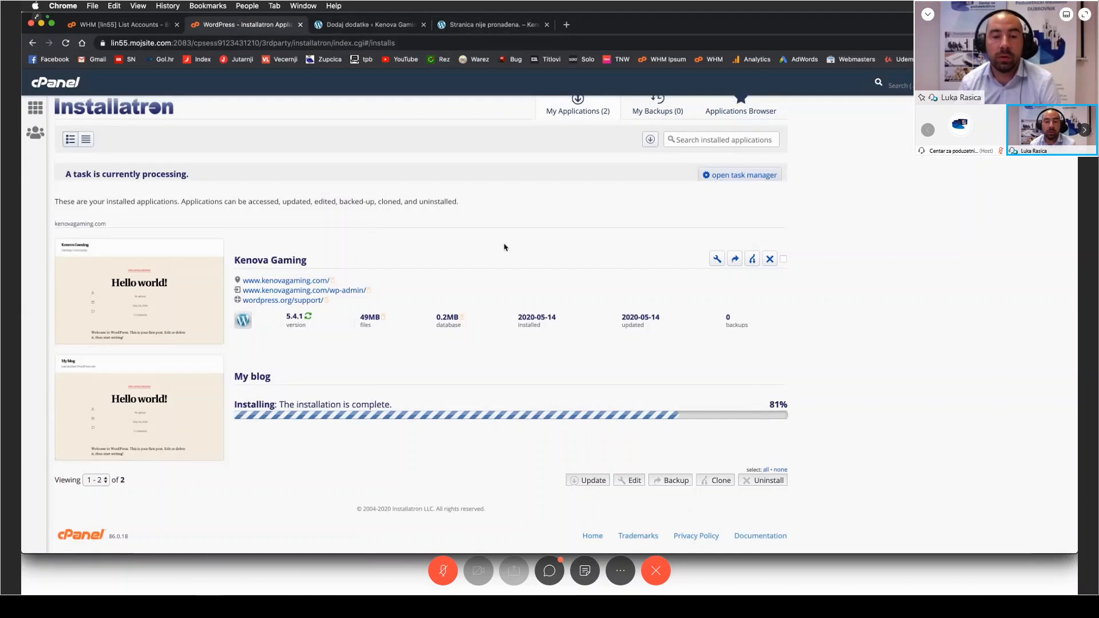
# Step: Open the public kenovagaming.com homepage in place of the plugin search page
pyautogui.click(367, 25)
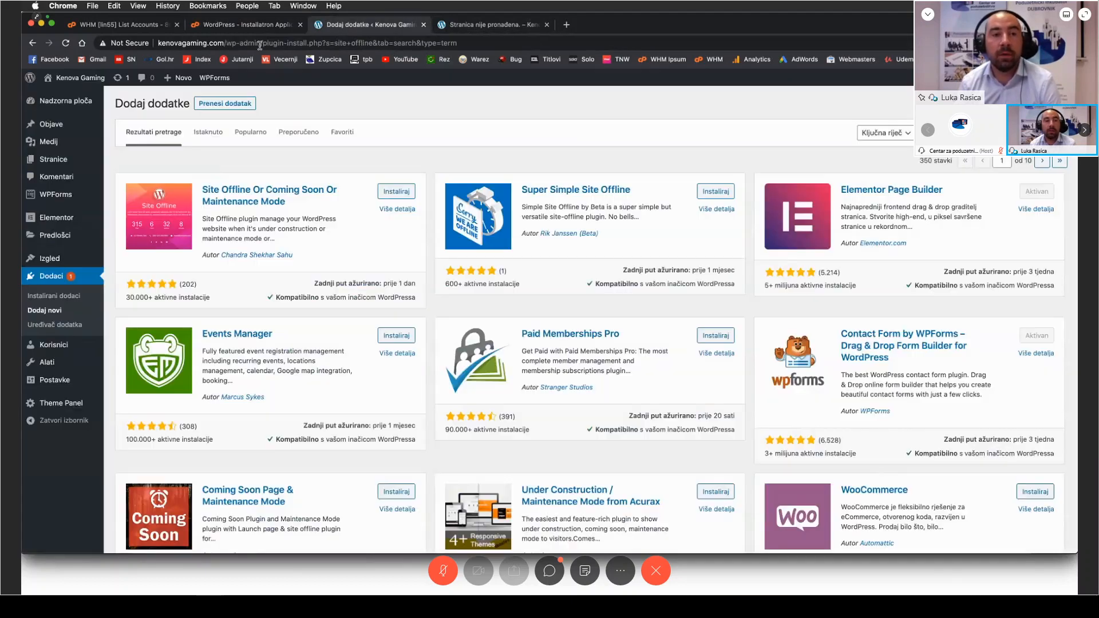
pyautogui.moveTo(245, 43); pyautogui.dragTo(502, 42)
pyautogui.press('BackSpace')
pyautogui.press('Return')
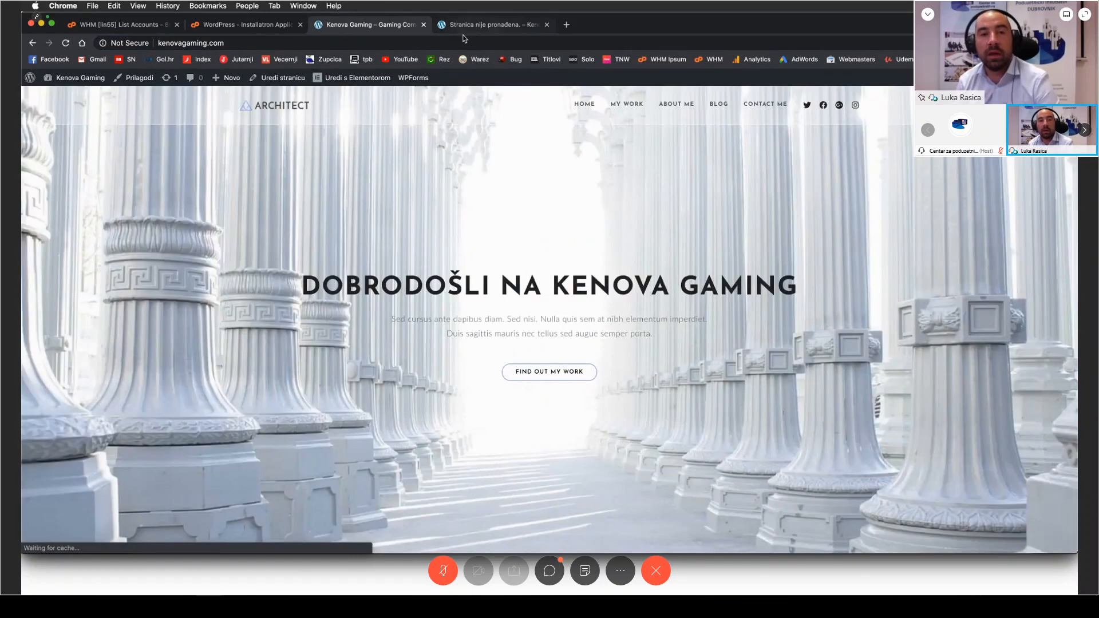
# Step: Change the address of the 404 page to kenovagaming.com/nova/ and open the newly installed site
pyautogui.click(461, 25)
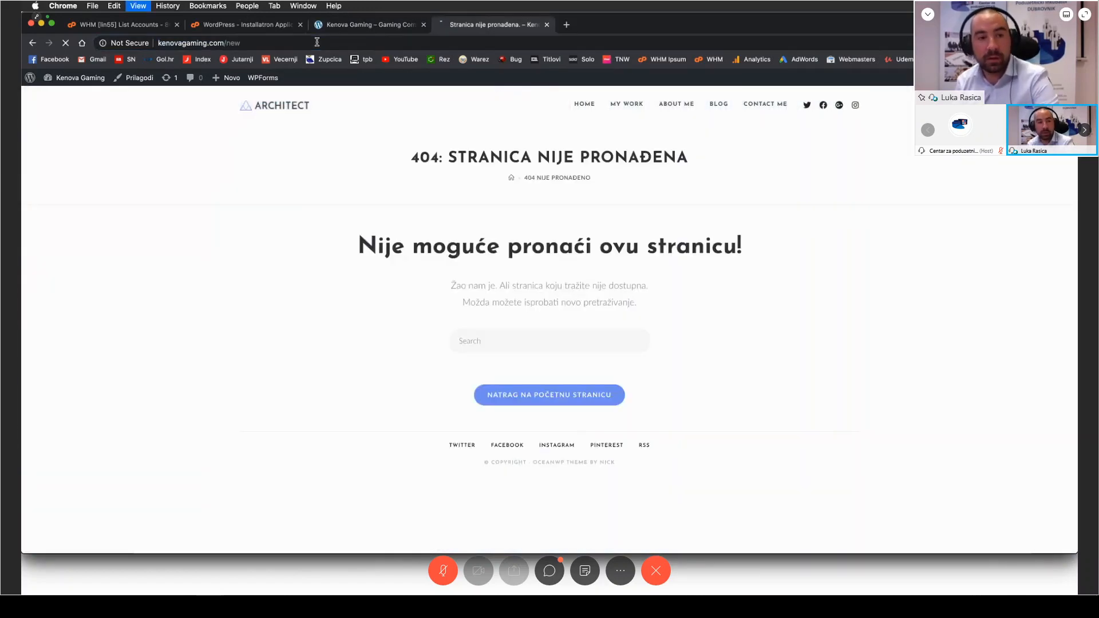
pyautogui.click(259, 43)
pyautogui.click(259, 43)
pyautogui.press('BackSpace')
pyautogui.press('BackSpace')
pyautogui.write('ova/')
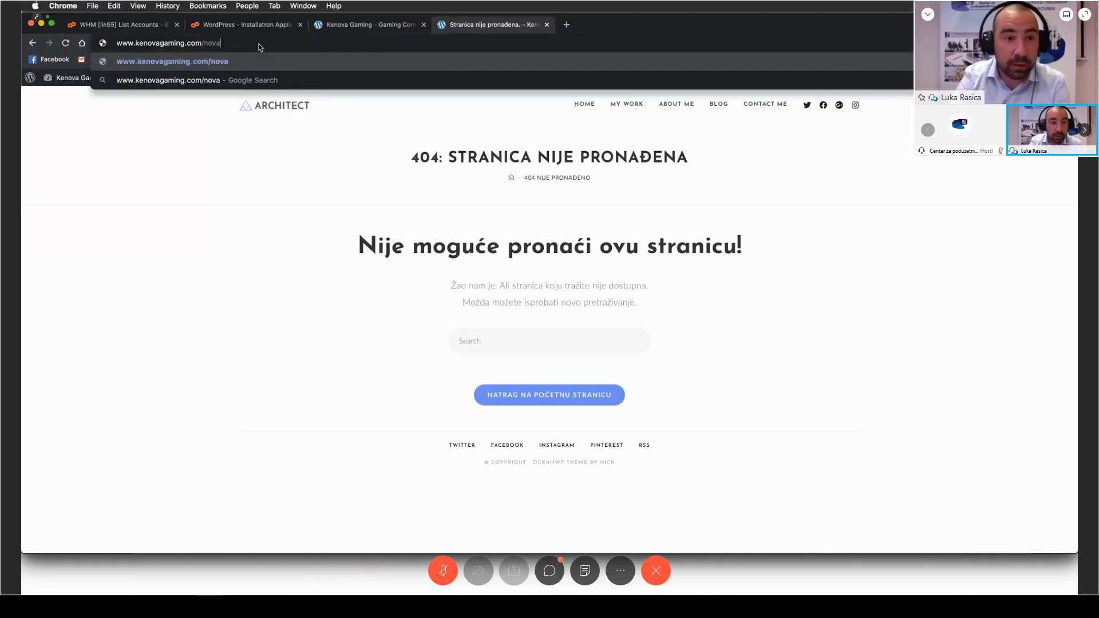
pyautogui.press('Return')
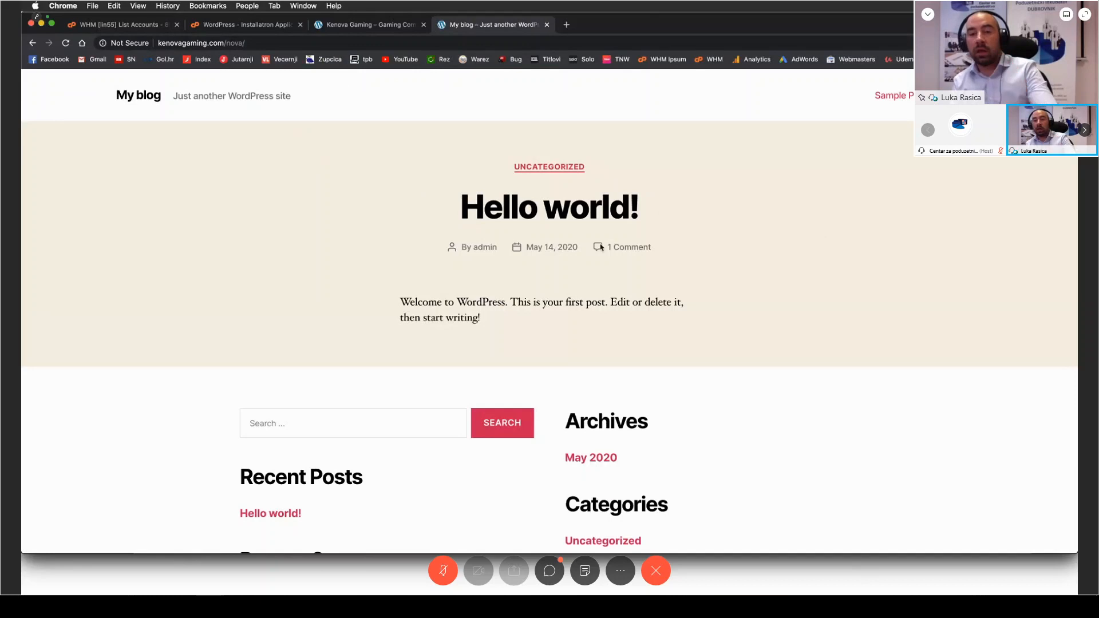
# Step: Compare the existing Kenova Gaming homepage with the new WordPress site and close the new site's page
pyautogui.click(371, 25)
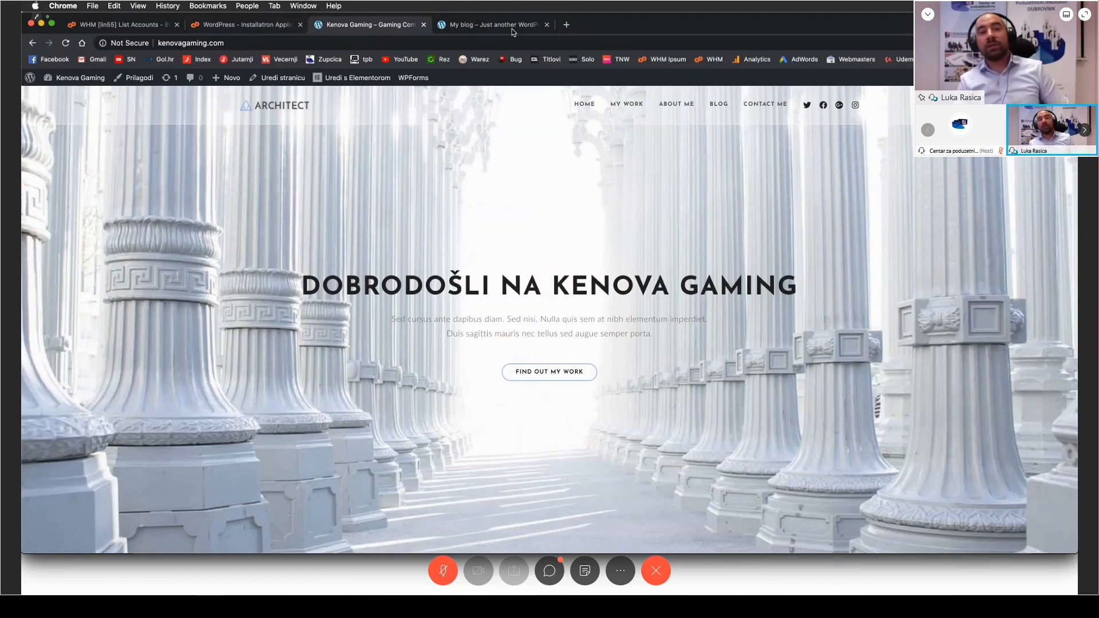
pyautogui.click(482, 26)
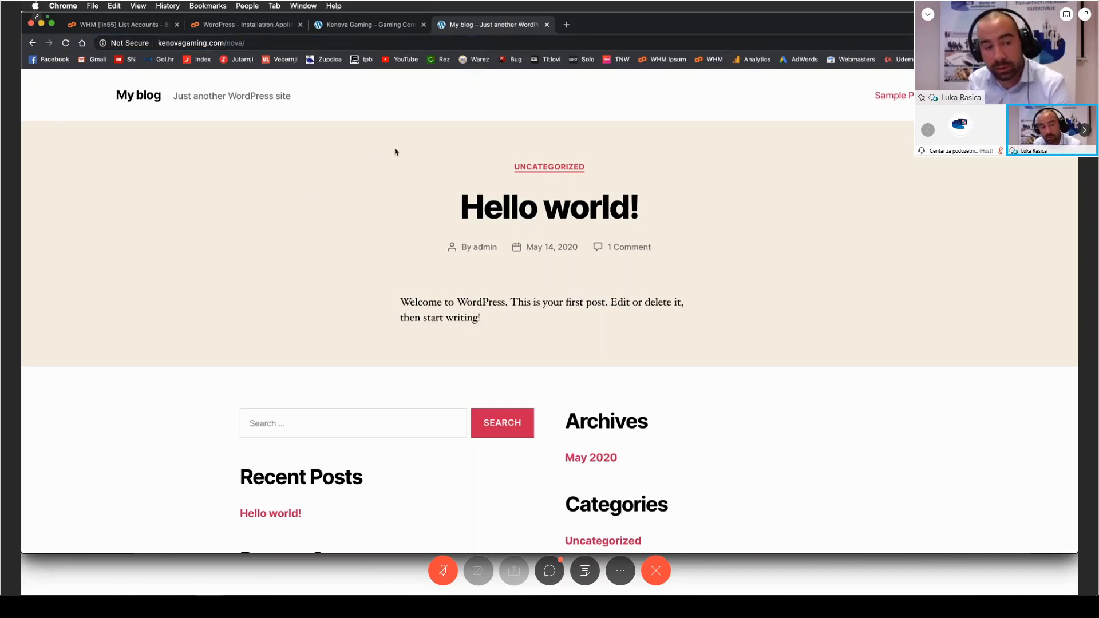
pyautogui.press('super+w')
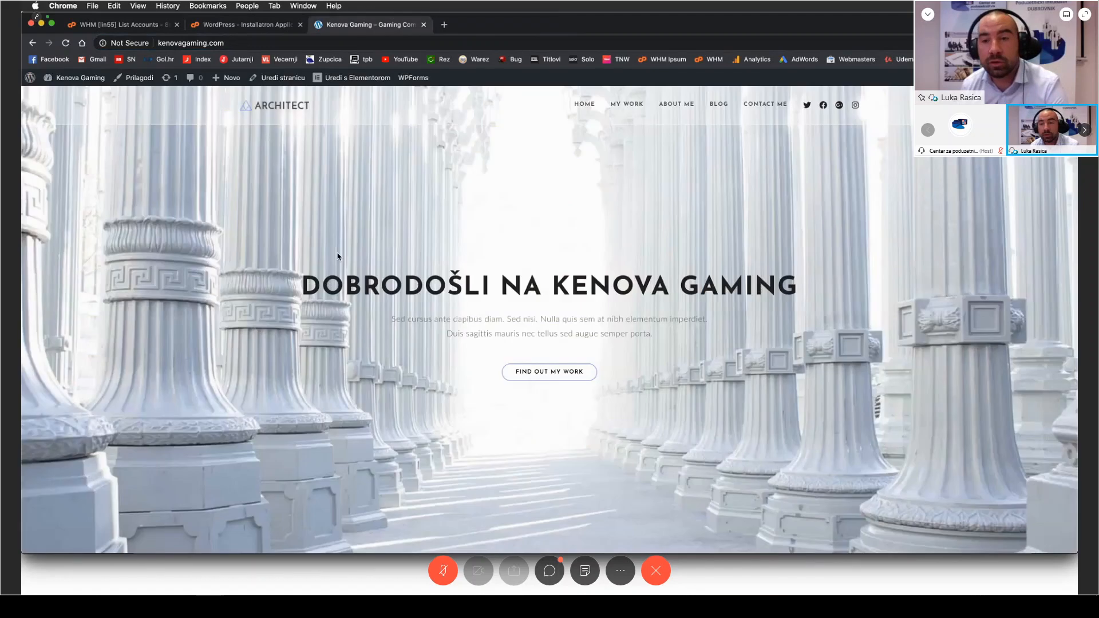